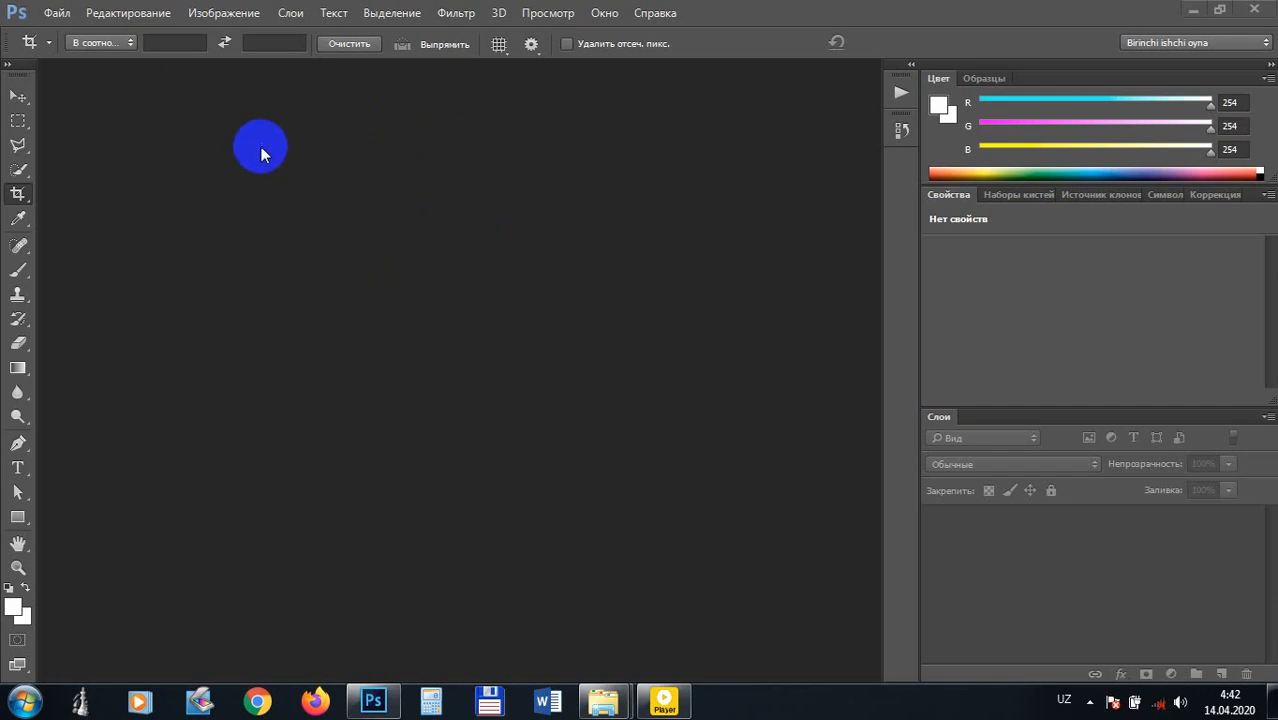
Step: Create a new A4 document, 210 × 297 mm at 300 pixels/inch in RGB with a white background, and activate the Move tool
left_click(55, 13)
left_click(79, 37)
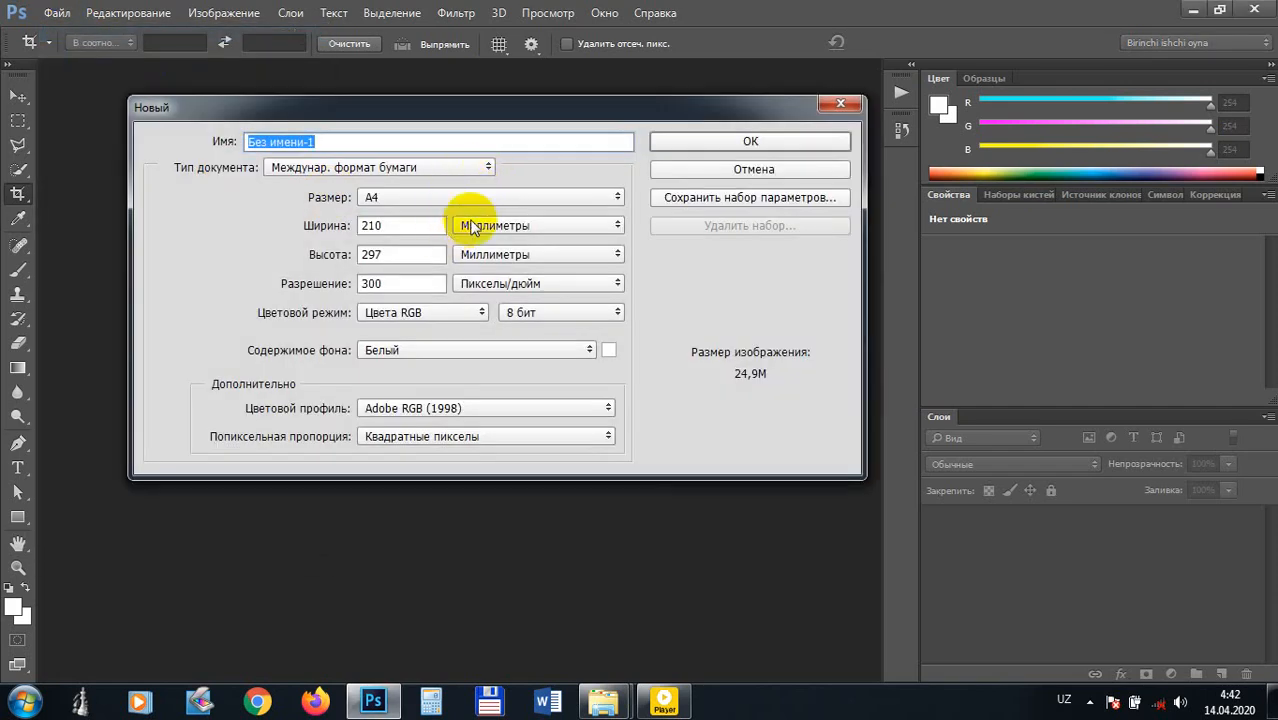
left_click(740, 145)
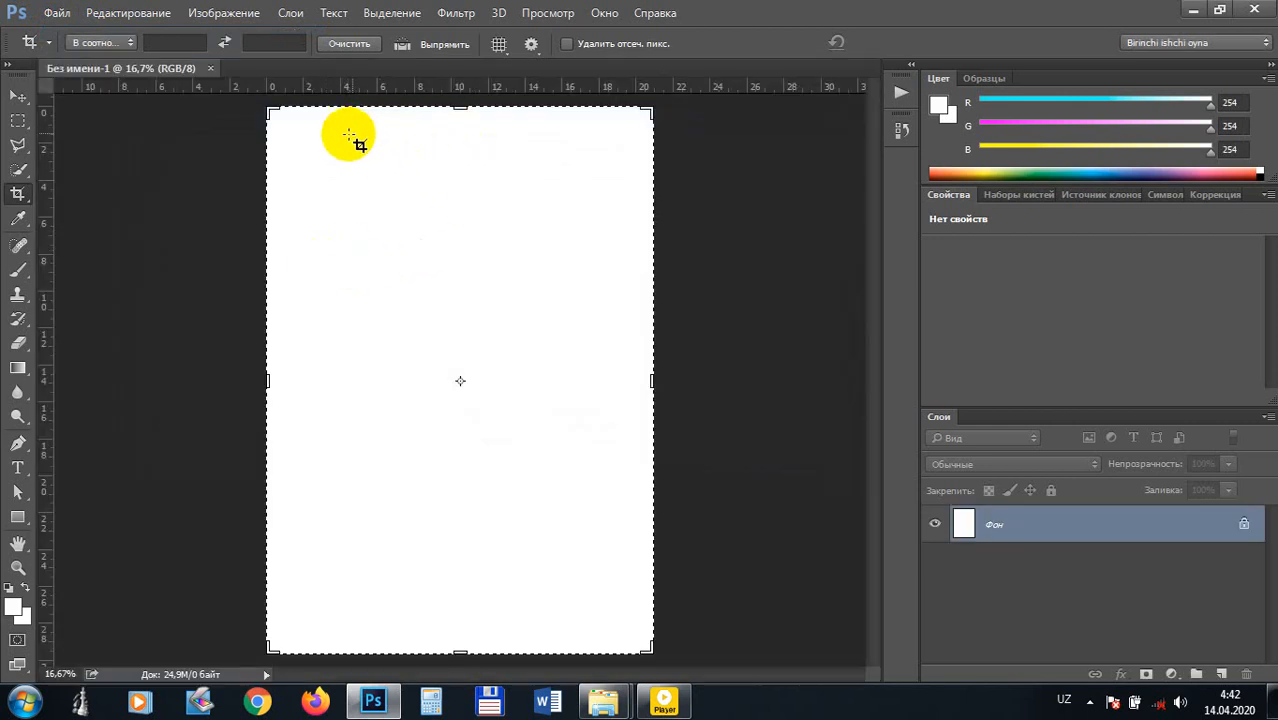
left_click(18, 97)
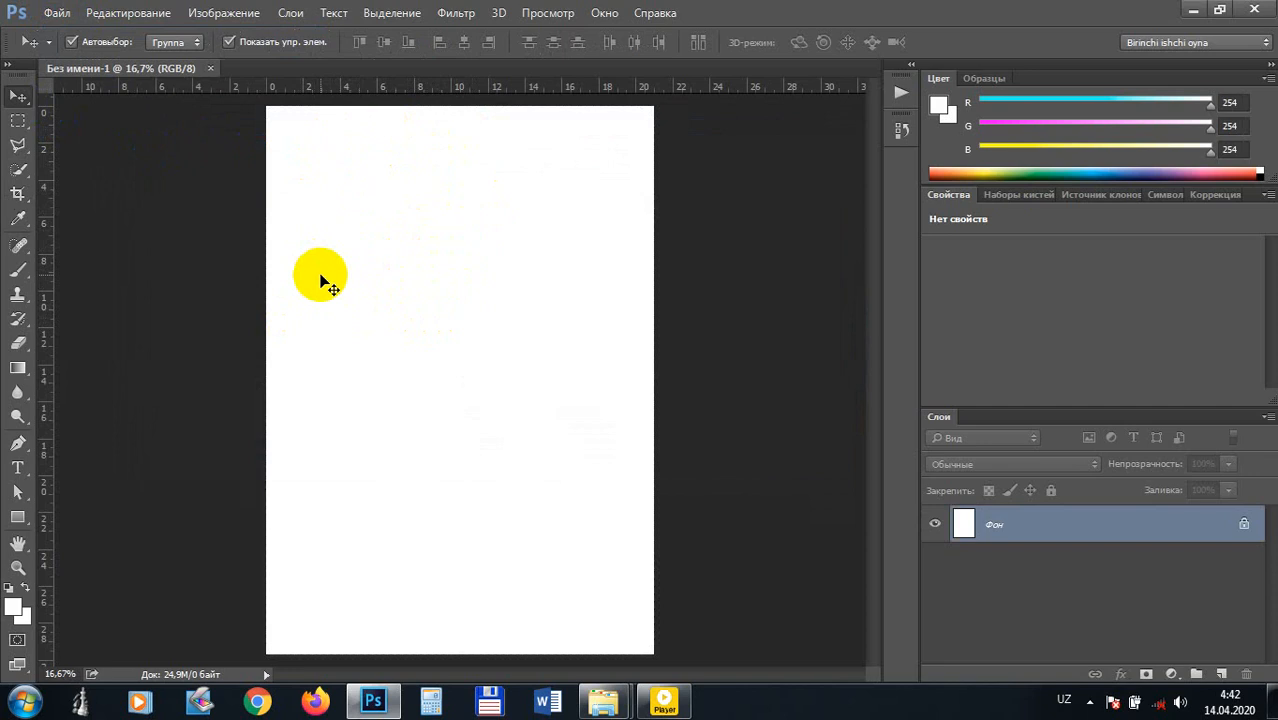
Step: Start a horizontal text line in the upper part of the page with the font size set to 14 pt
left_click(17, 467)
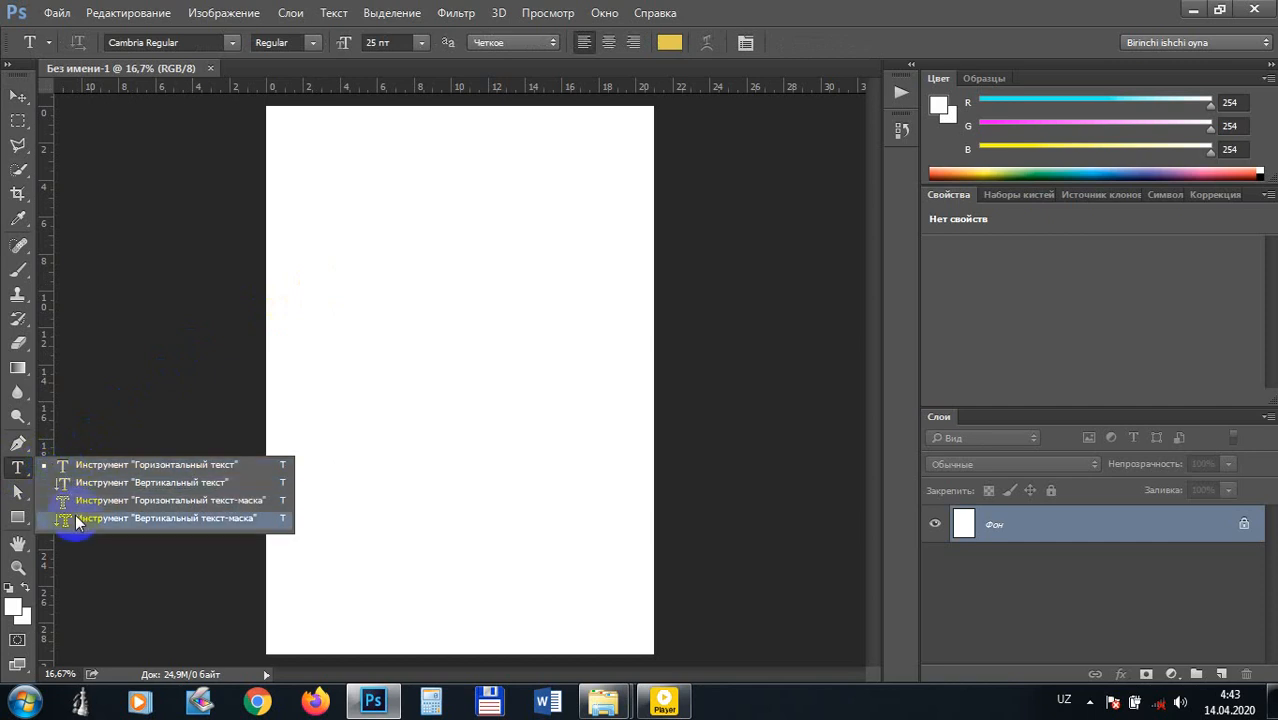
left_click(124, 466)
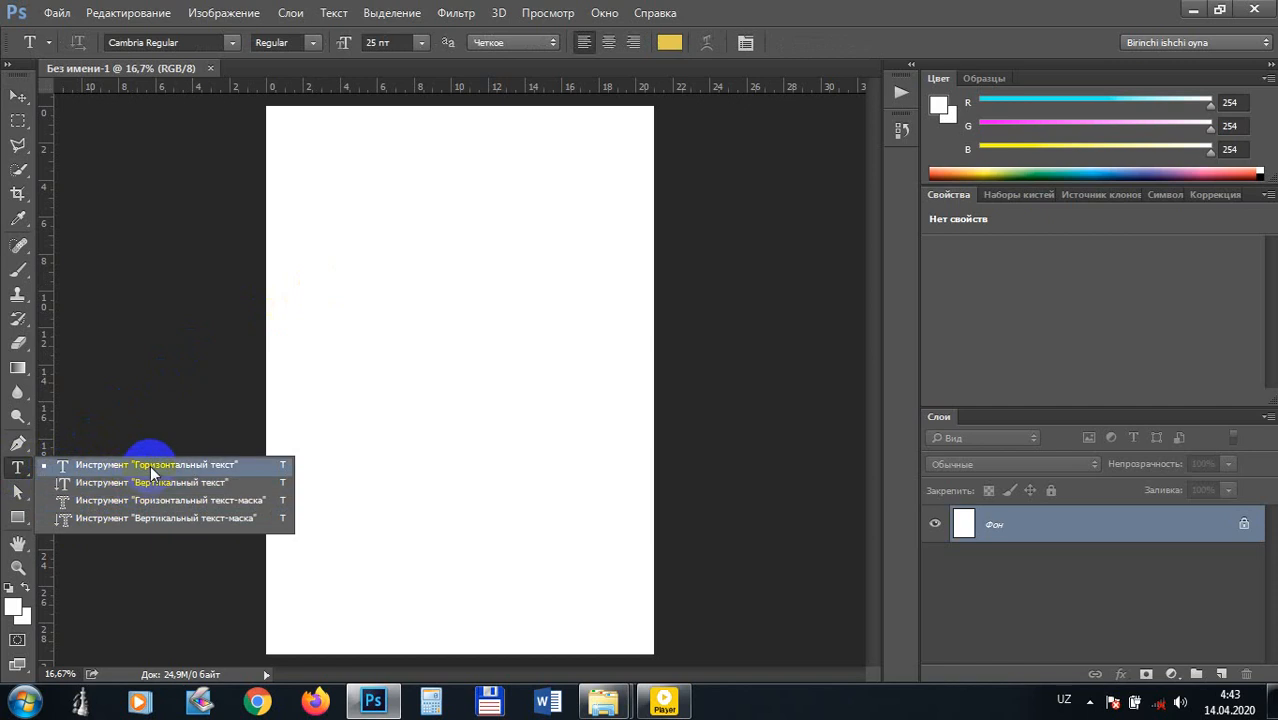
left_click(151, 468)
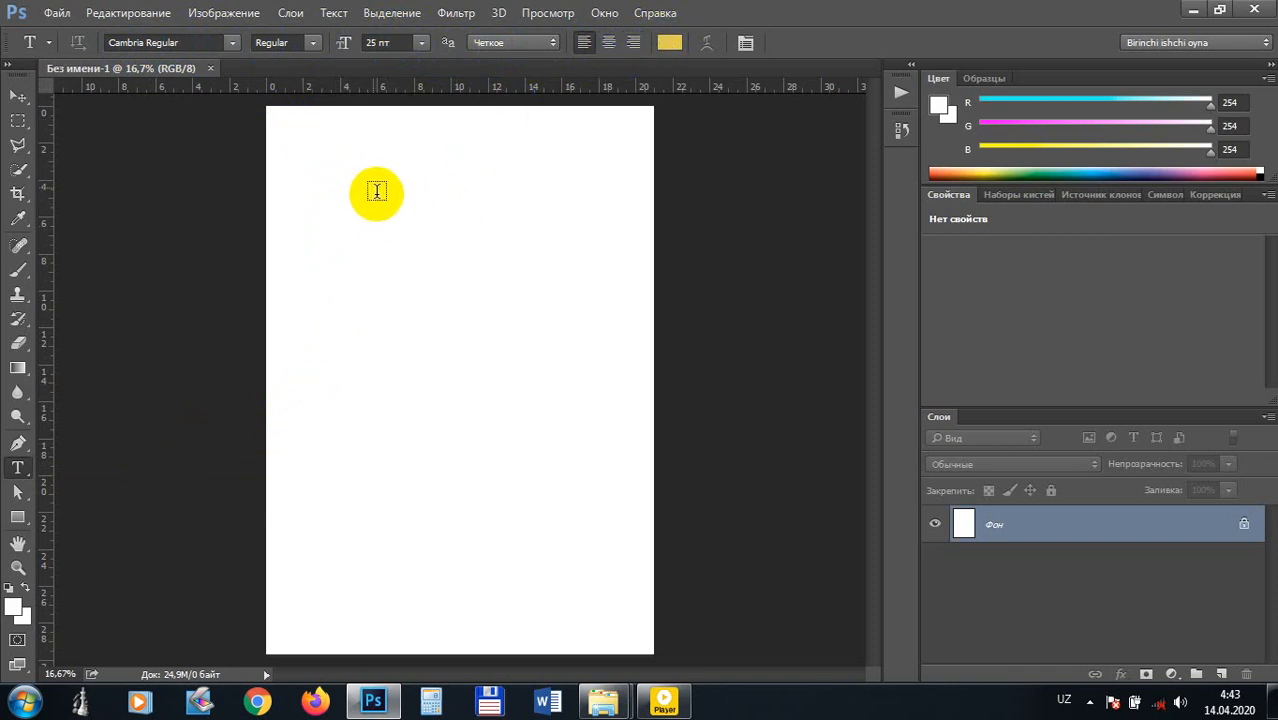
left_click(390, 42)
left_click(361, 226)
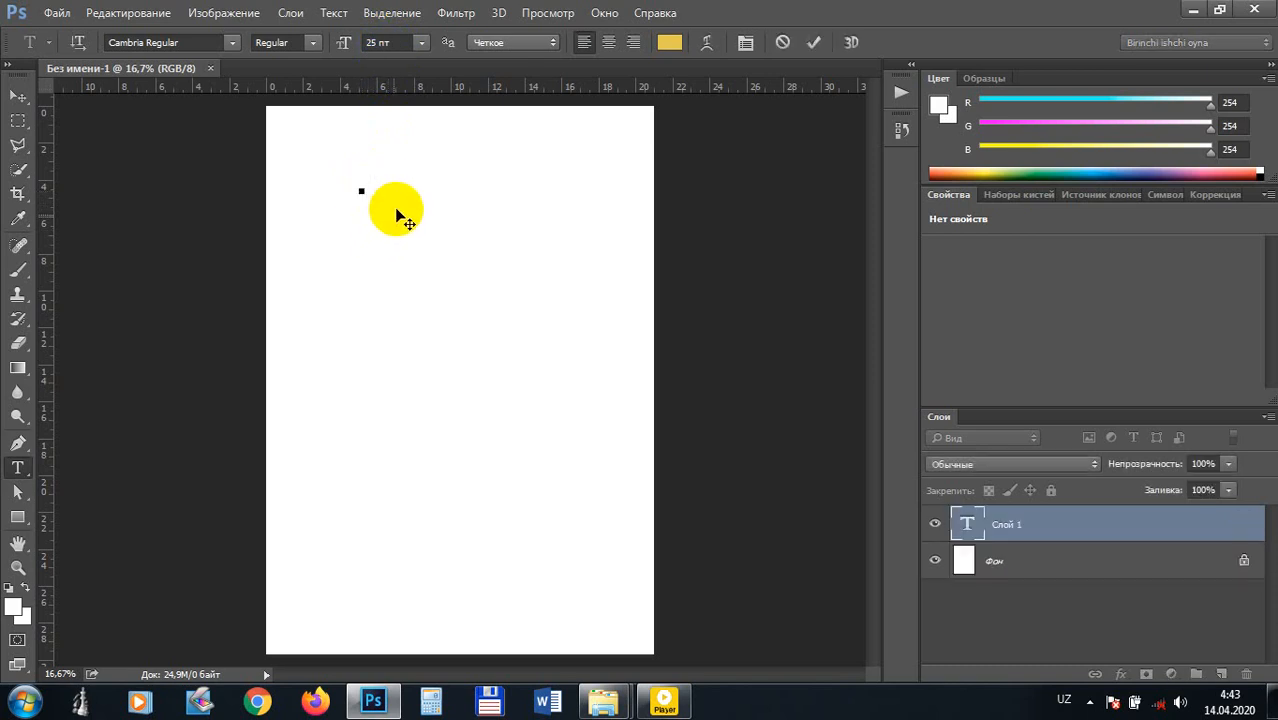
left_click(420, 45)
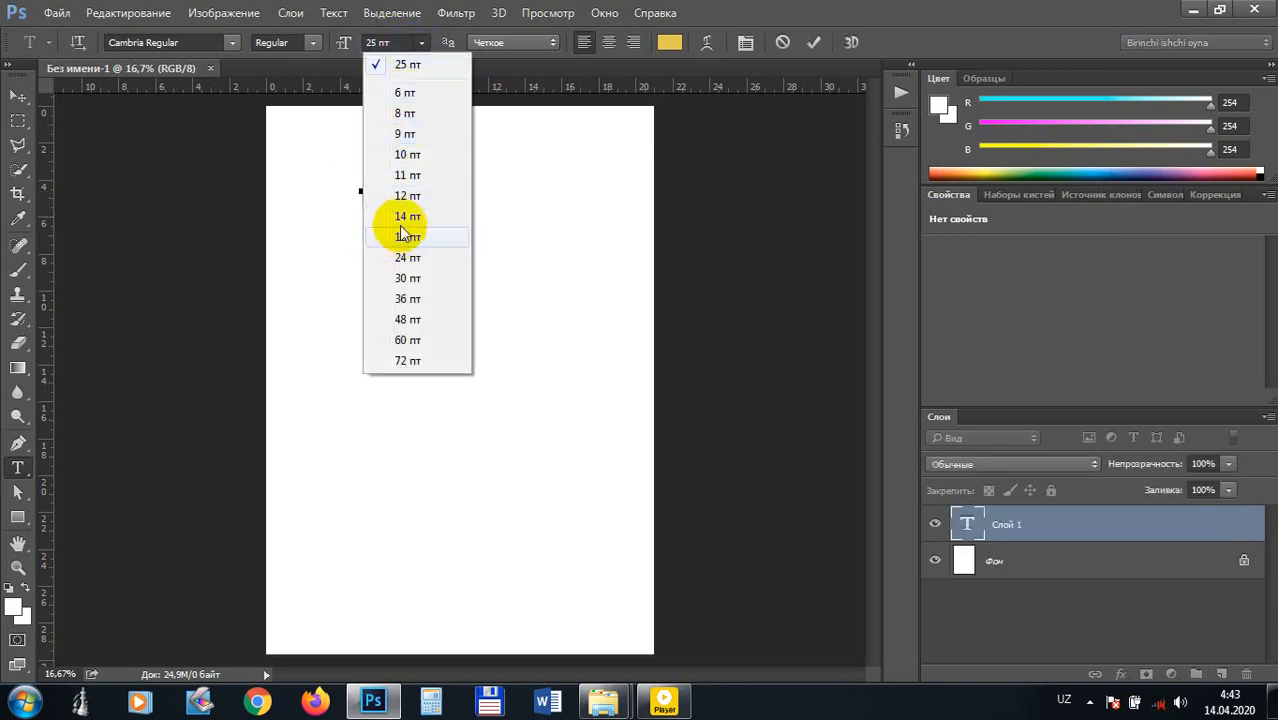
left_click(391, 217)
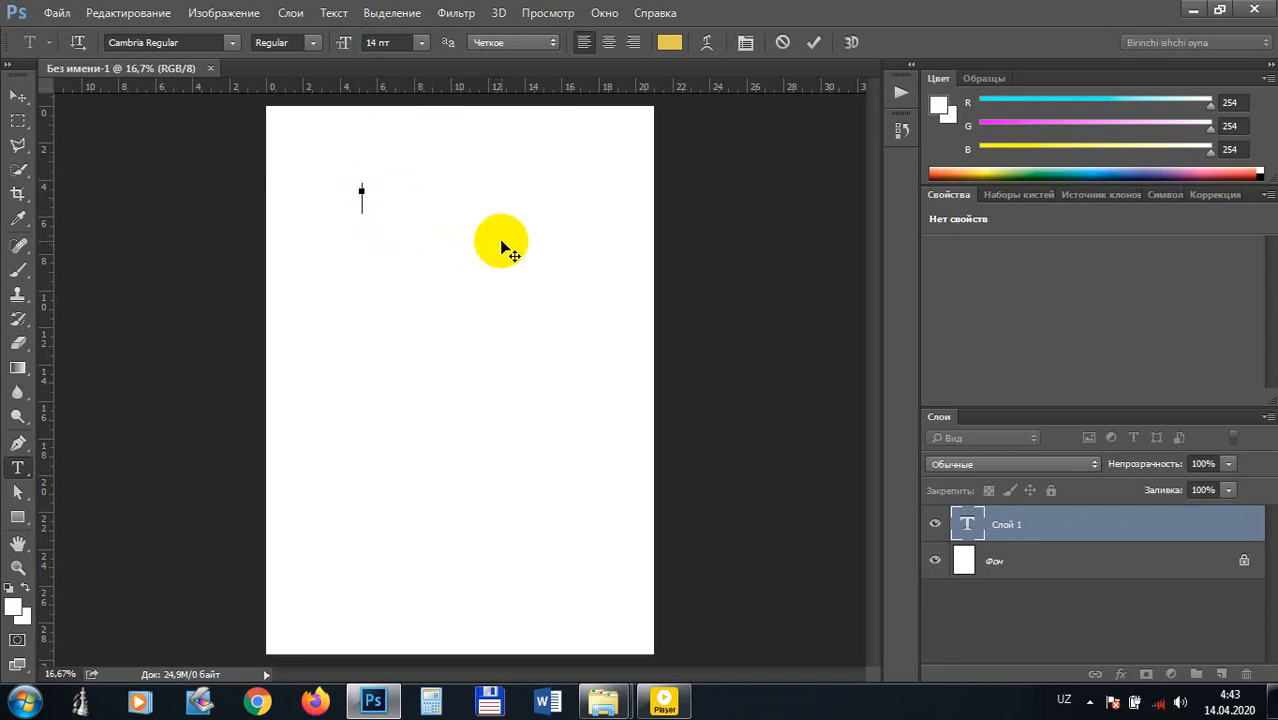
Step: Clear the trial letters and set the text colour to near-black 020202
type("aa")
key("BackSpace")
key("BackSpace")
left_click(669, 42)
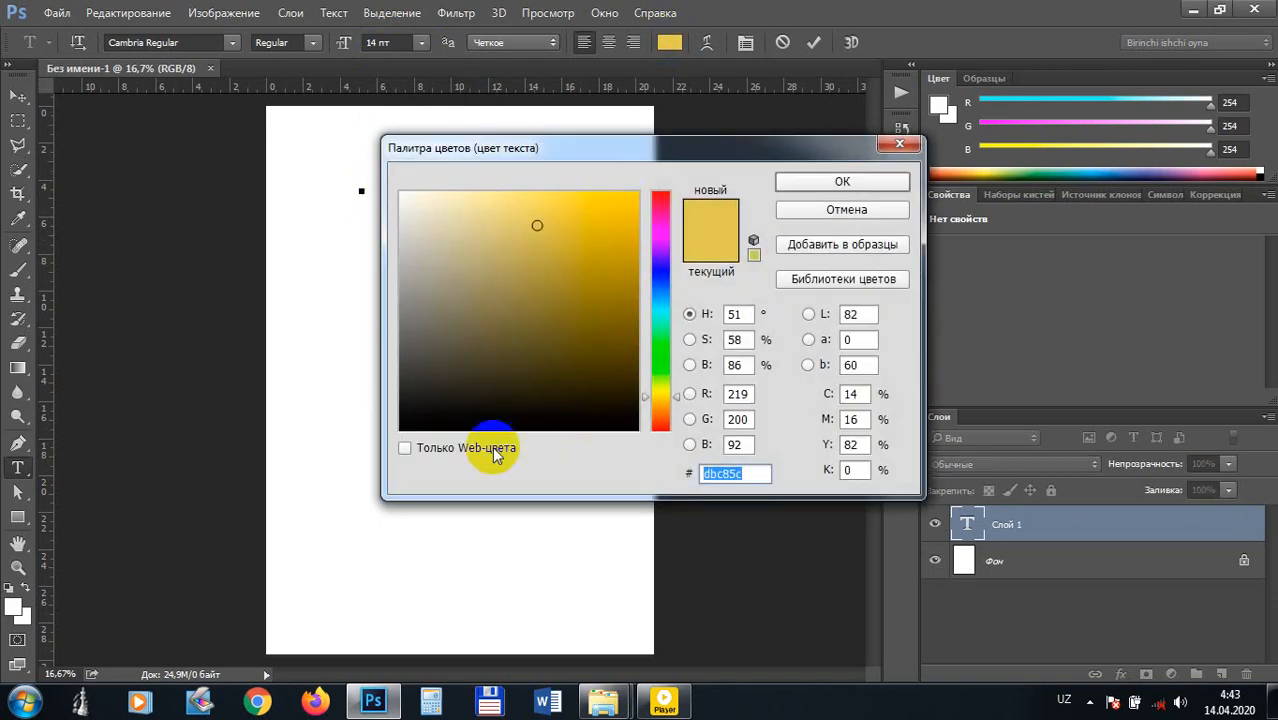
left_click(406, 428)
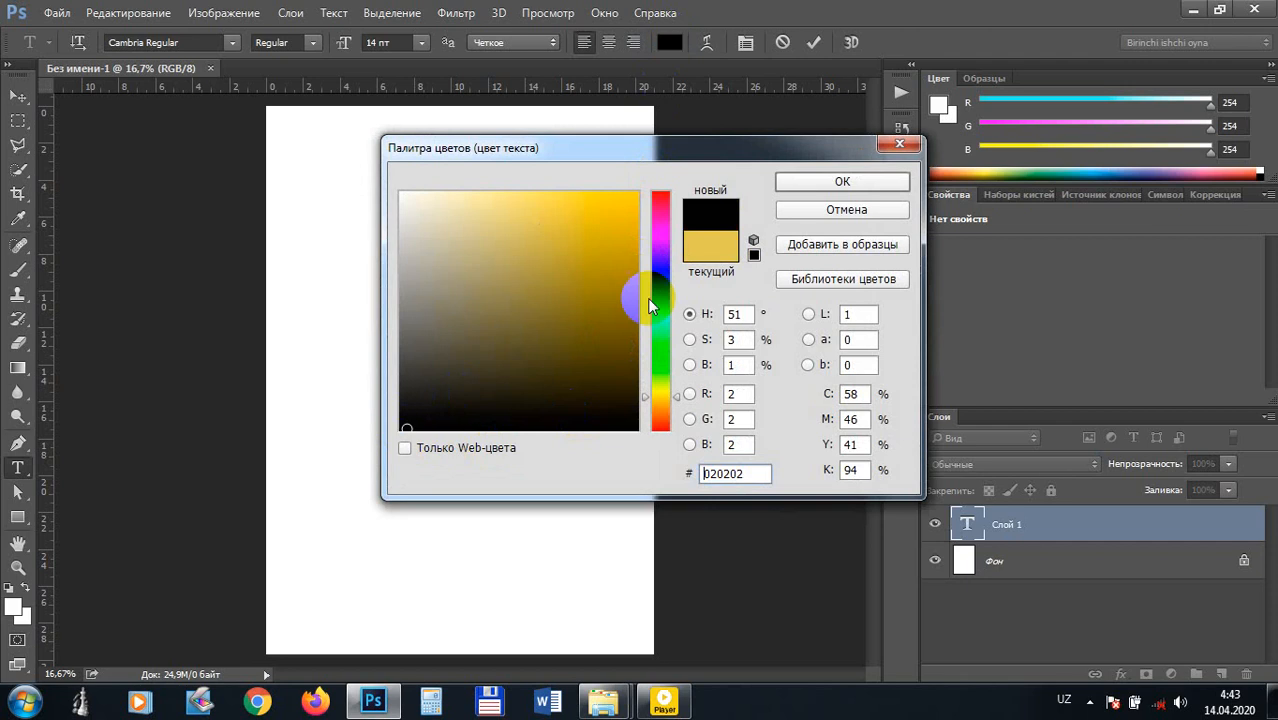
left_click(815, 181)
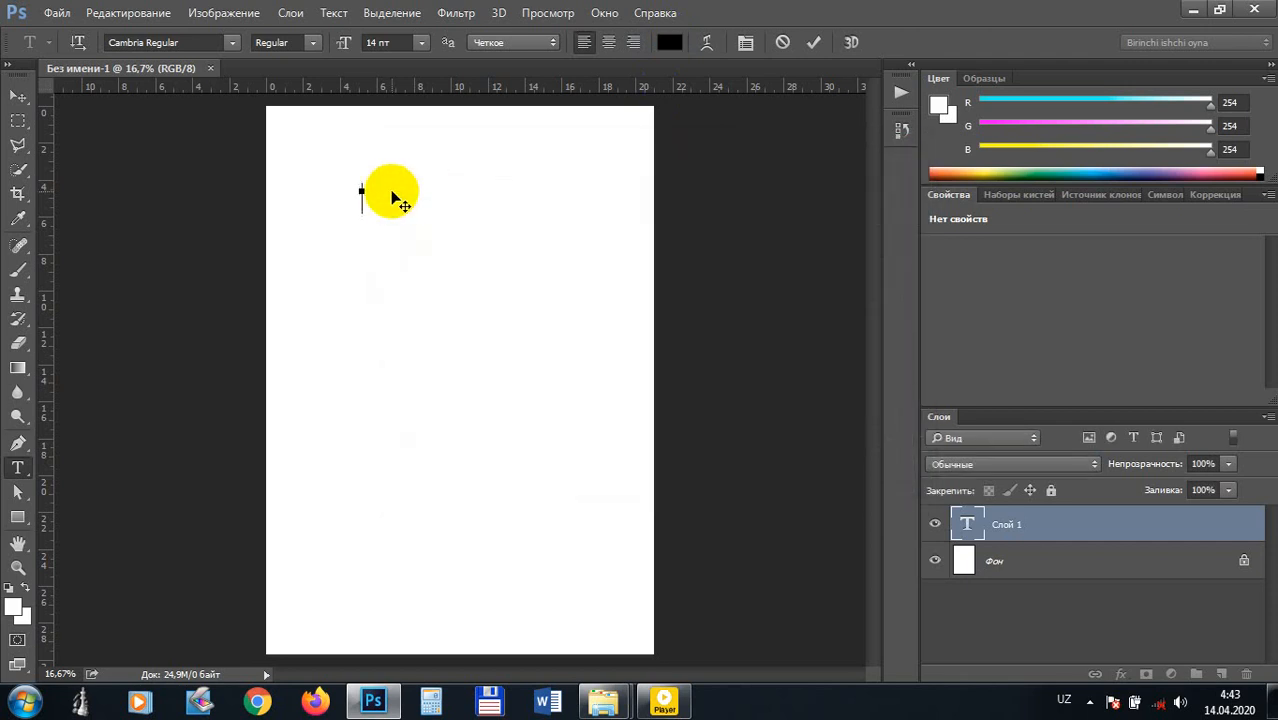
Step: Set the font size to 36 pt and enter the text "Kartografiya"
type("A")
left_click(421, 43)
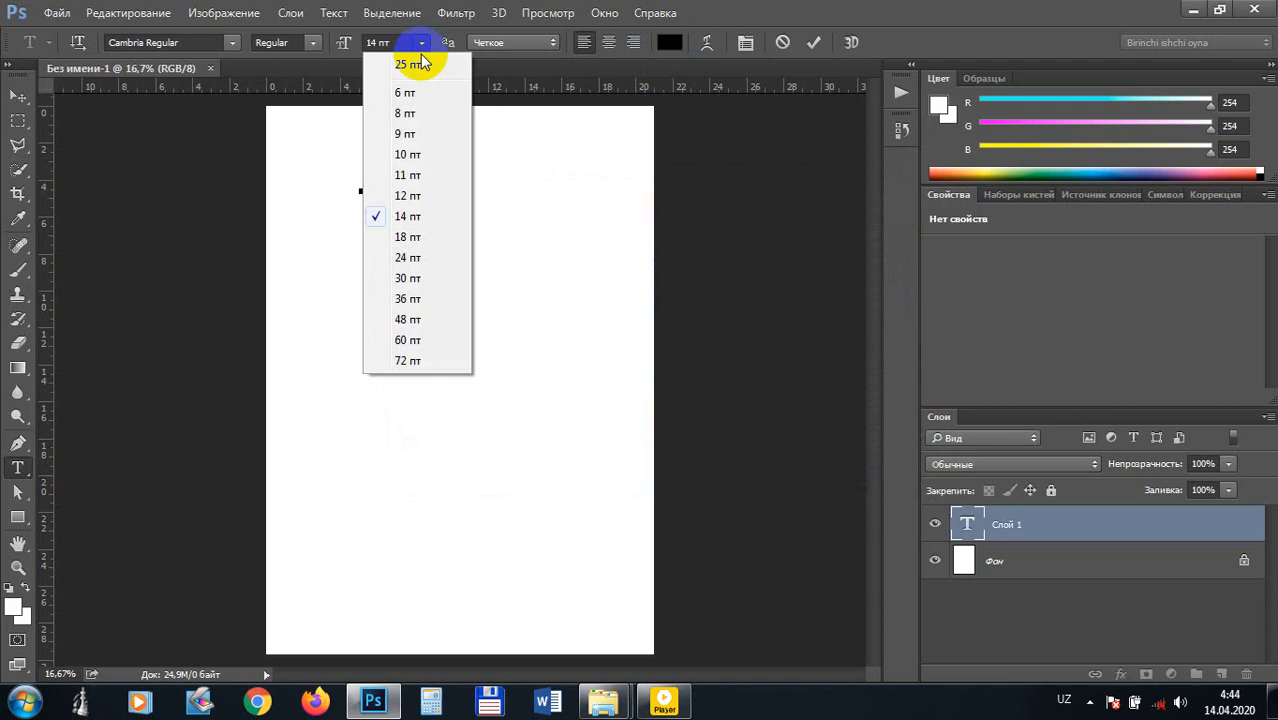
left_click(398, 299)
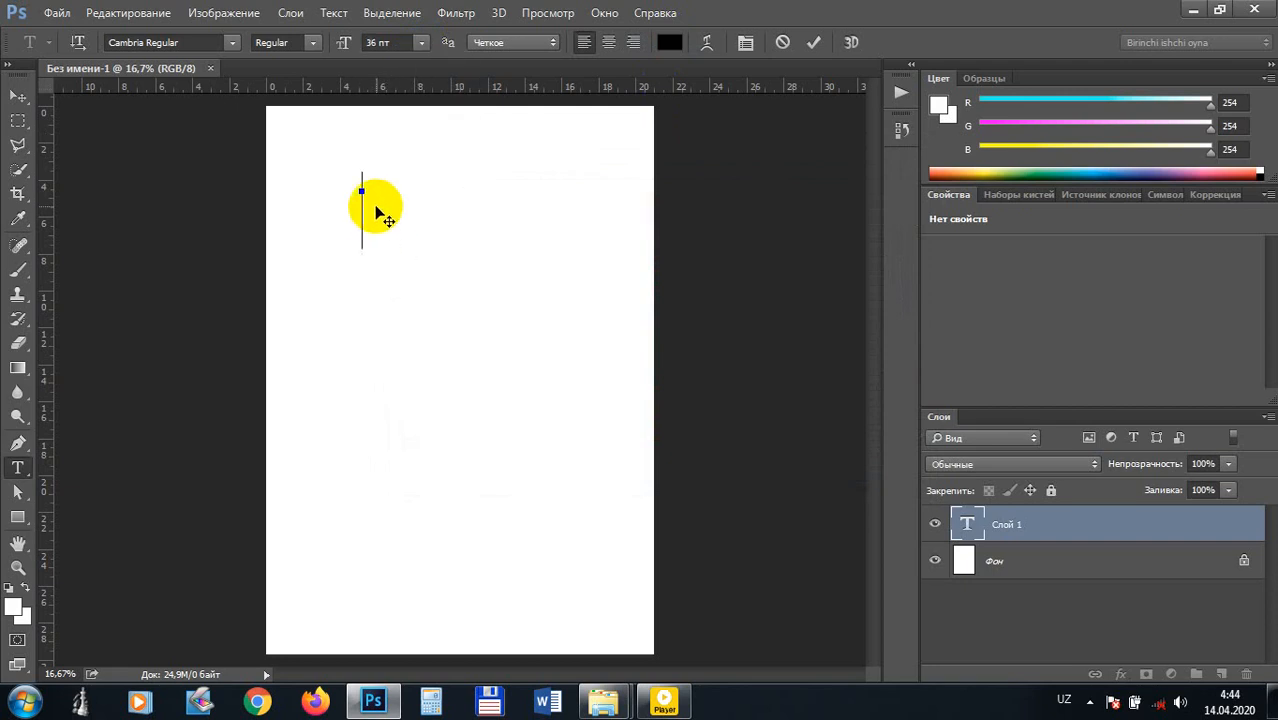
type("Kartografiya")
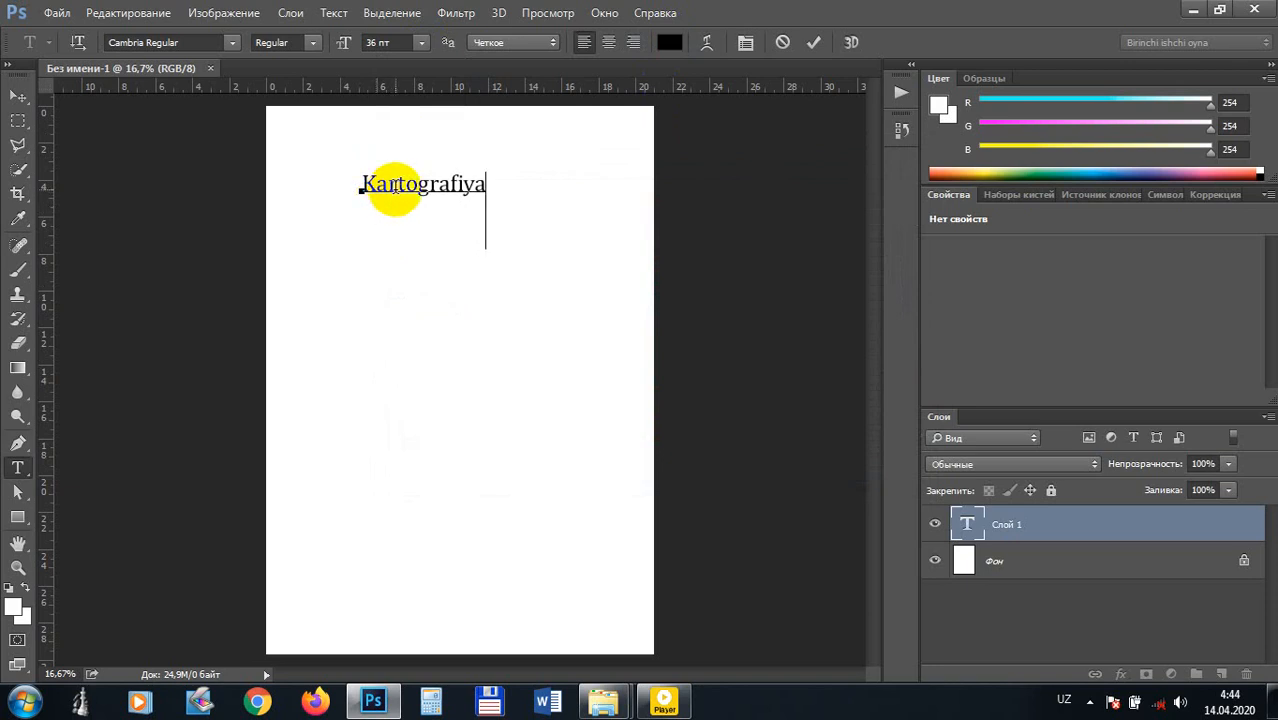
Step: Change the whole "Kartografiya" text to the Bookman Old Style font in Bold Italic and commit the text
left_click_drag(366, 183, 491, 183)
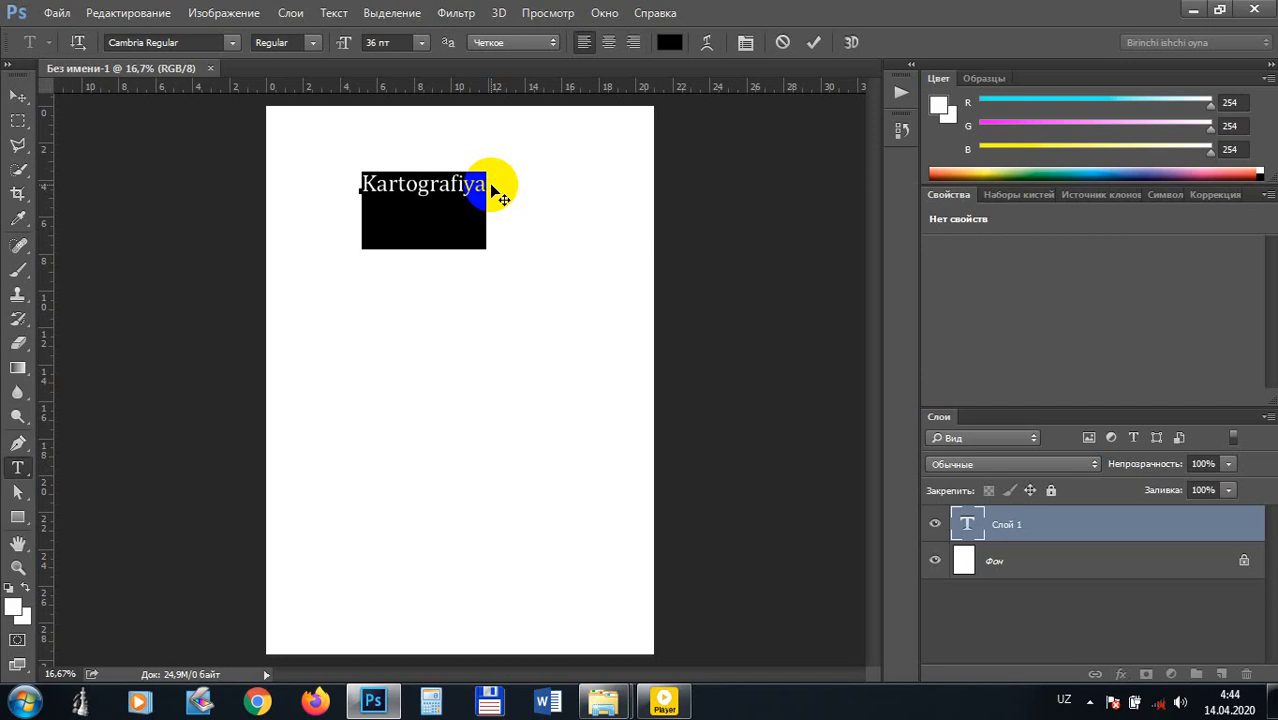
left_click(430, 188)
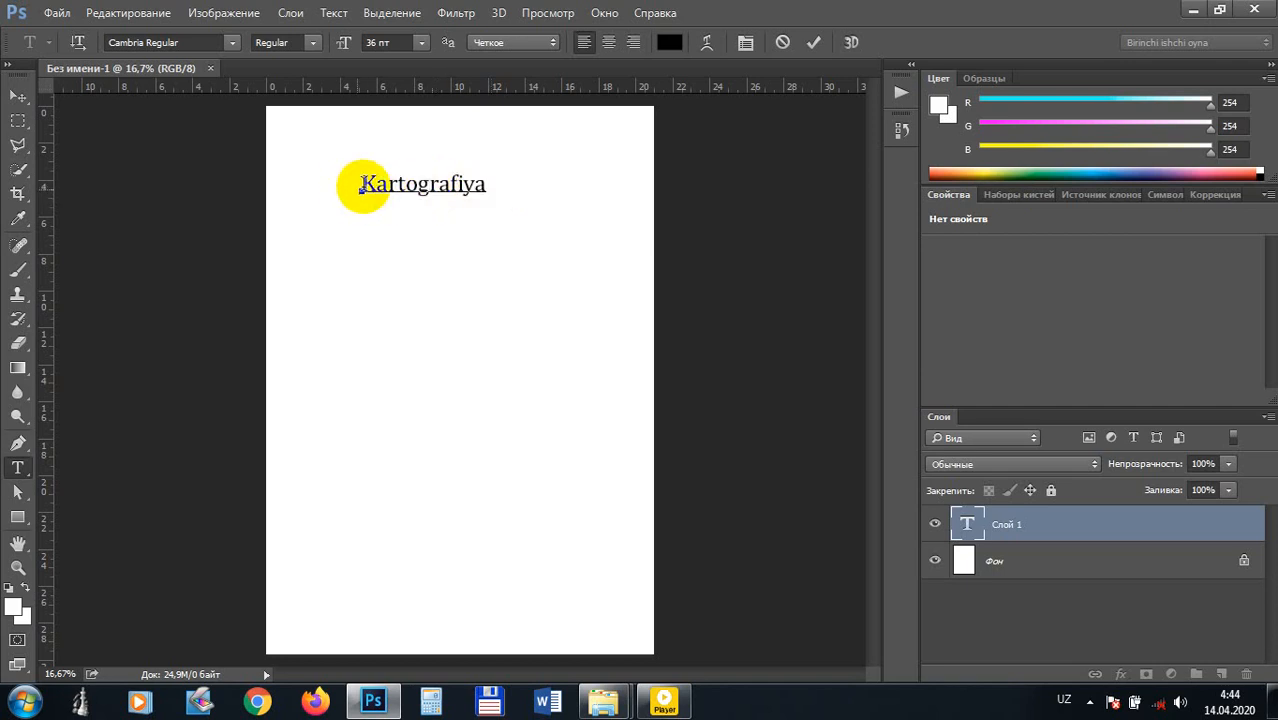
left_click_drag(362, 187, 494, 193)
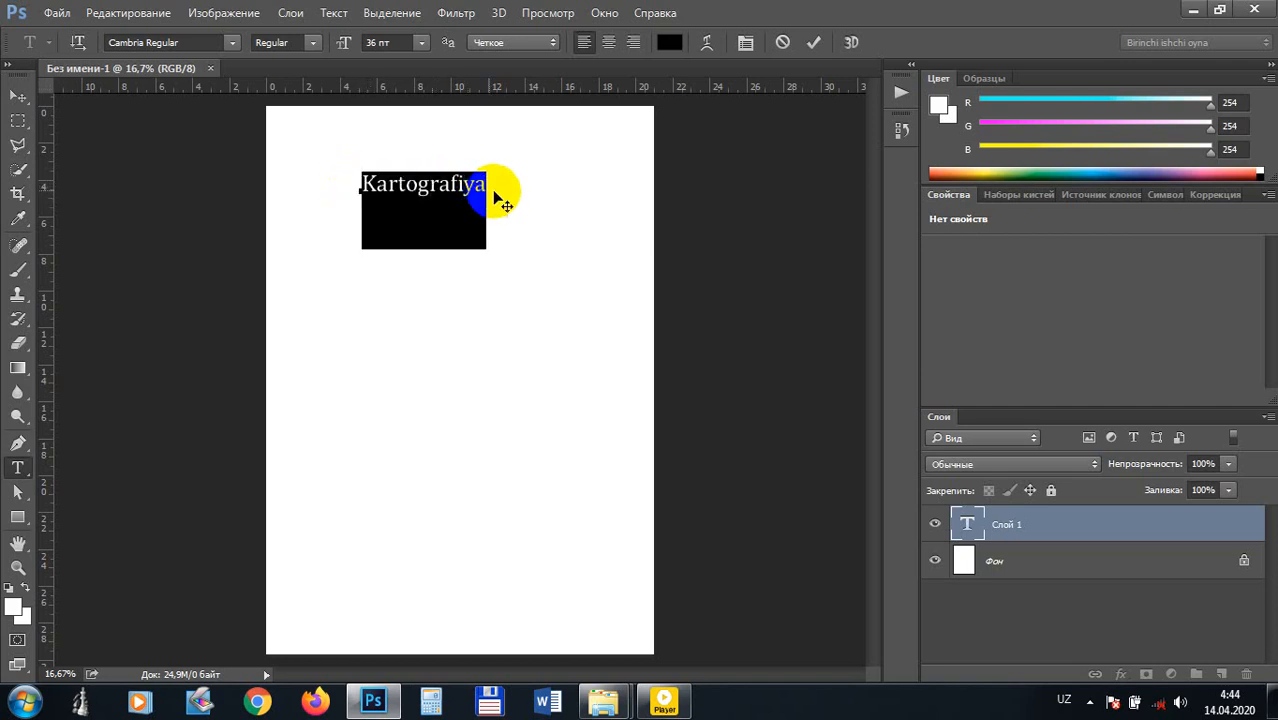
left_click(486, 200)
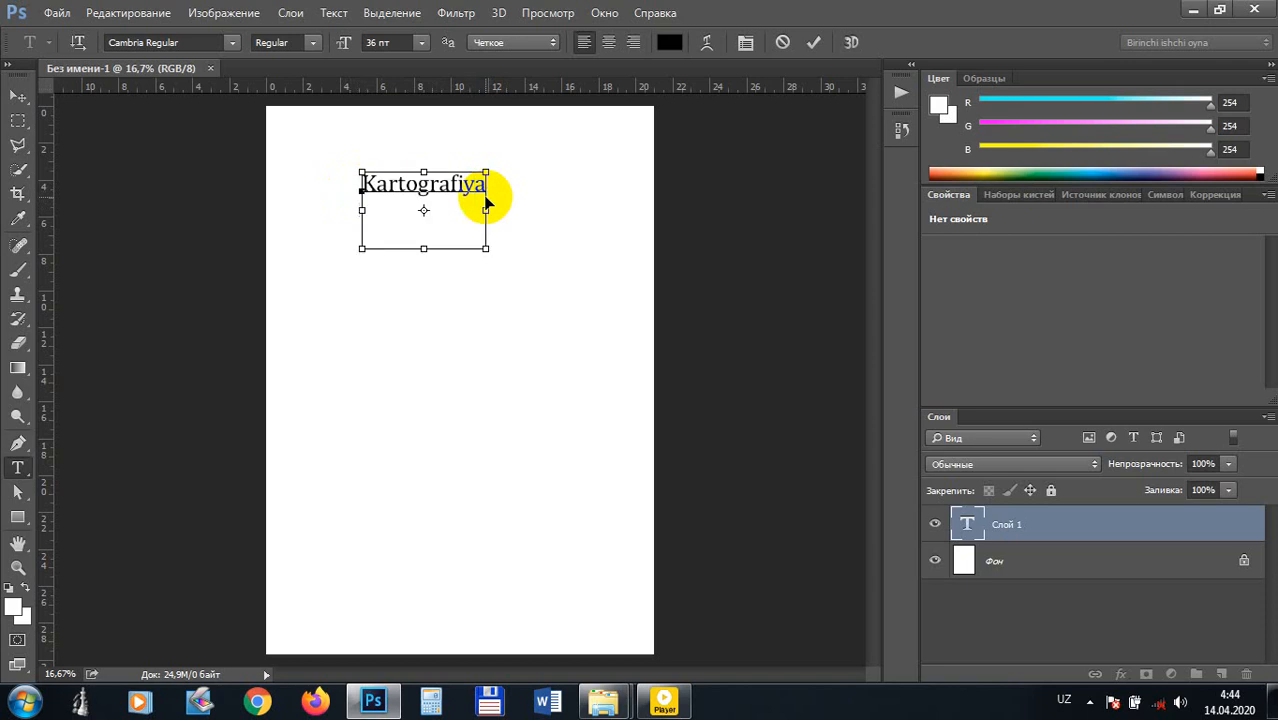
key("ctrl+a")
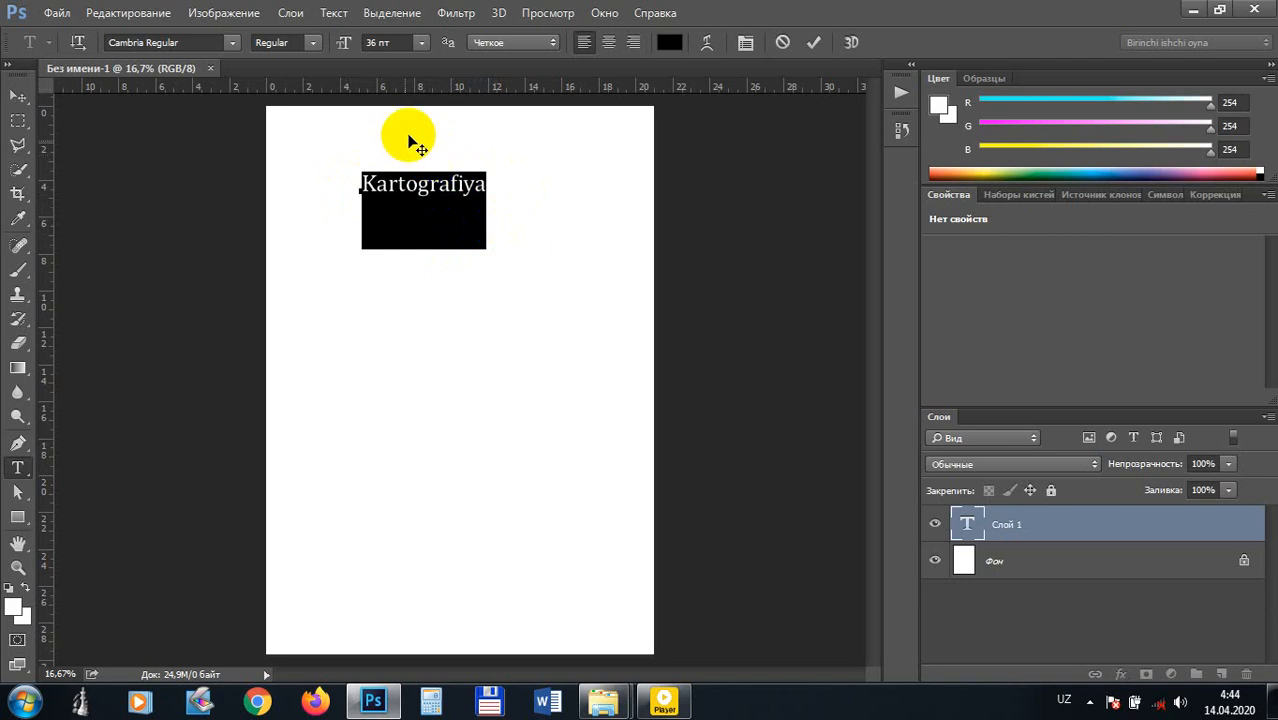
left_click(232, 43)
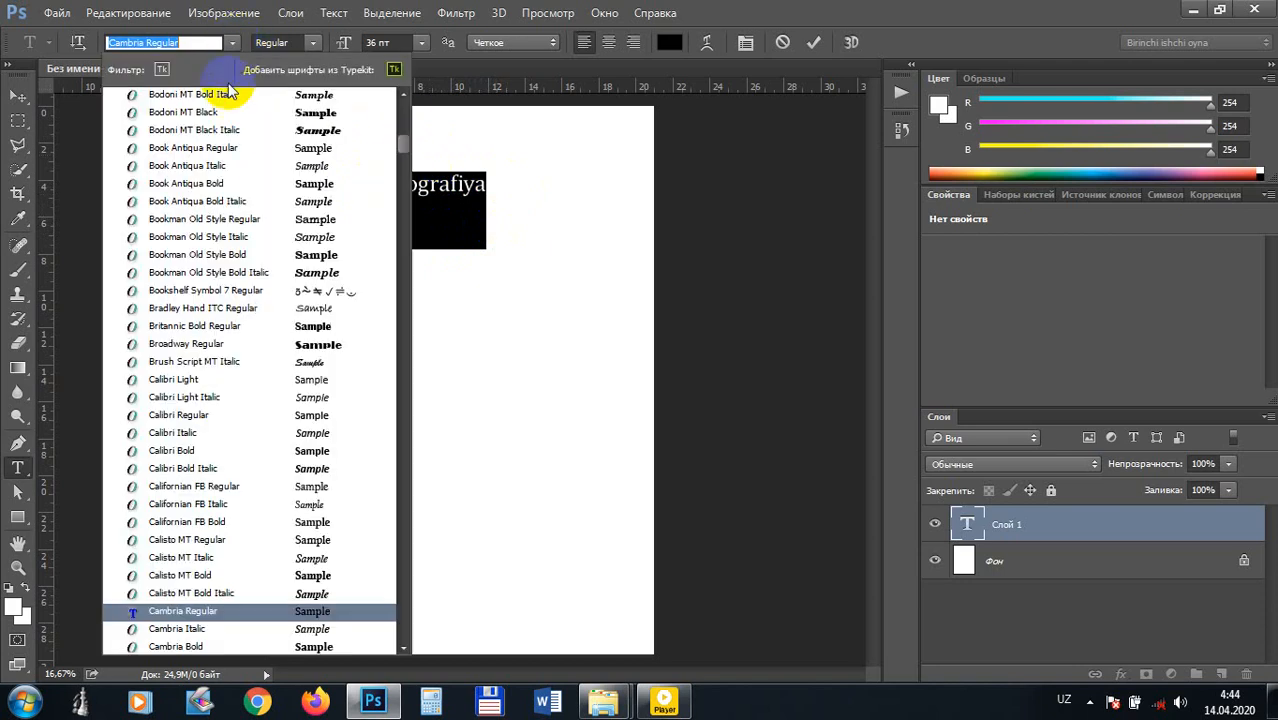
left_click(222, 264)
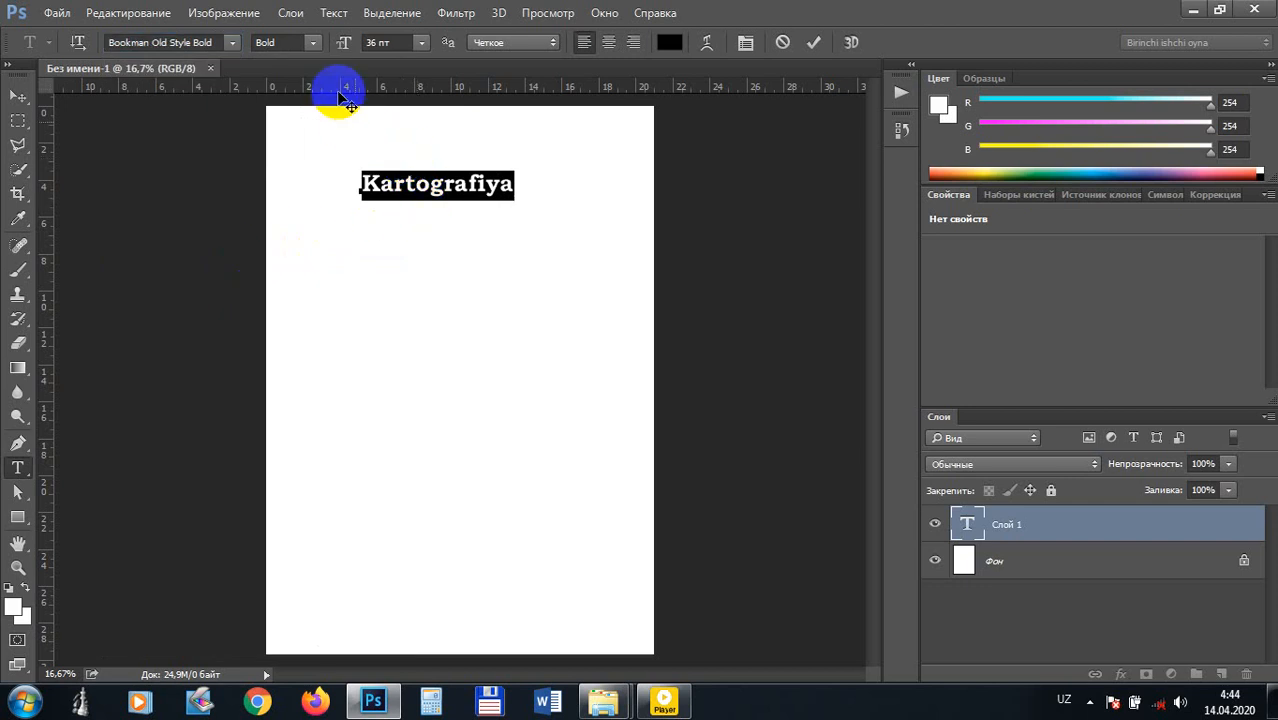
left_click(310, 43)
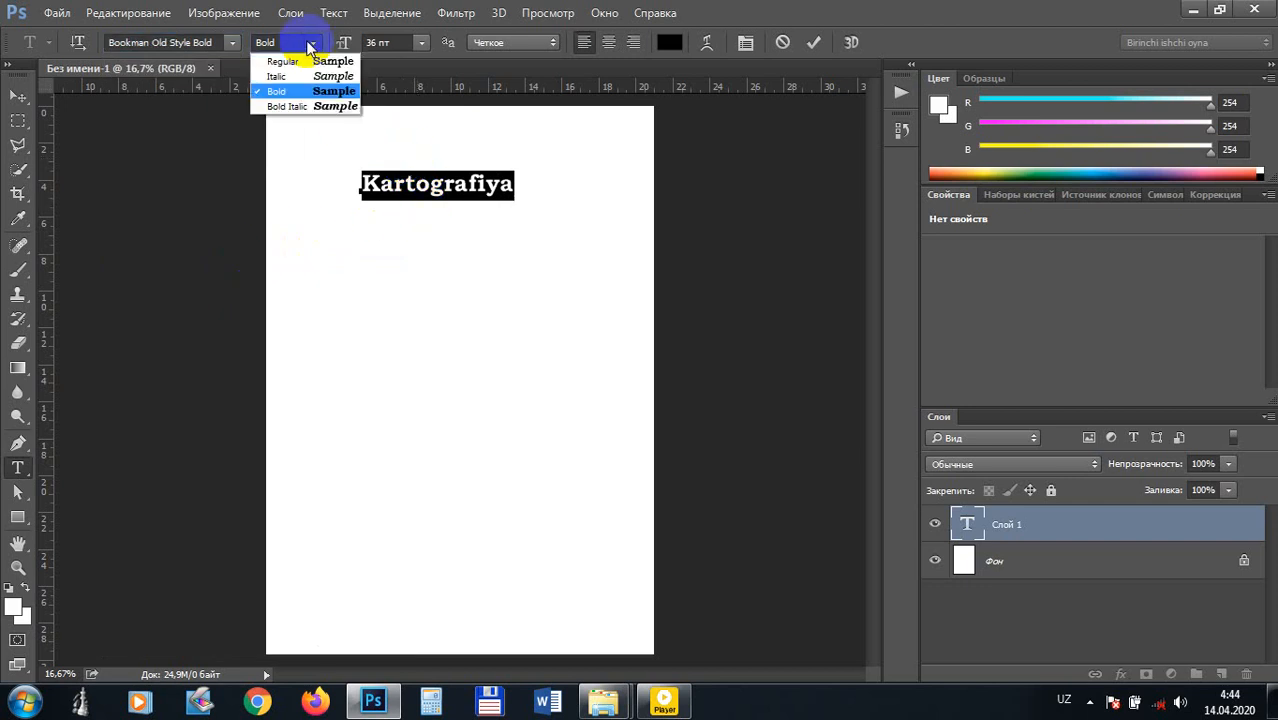
left_click(314, 107)
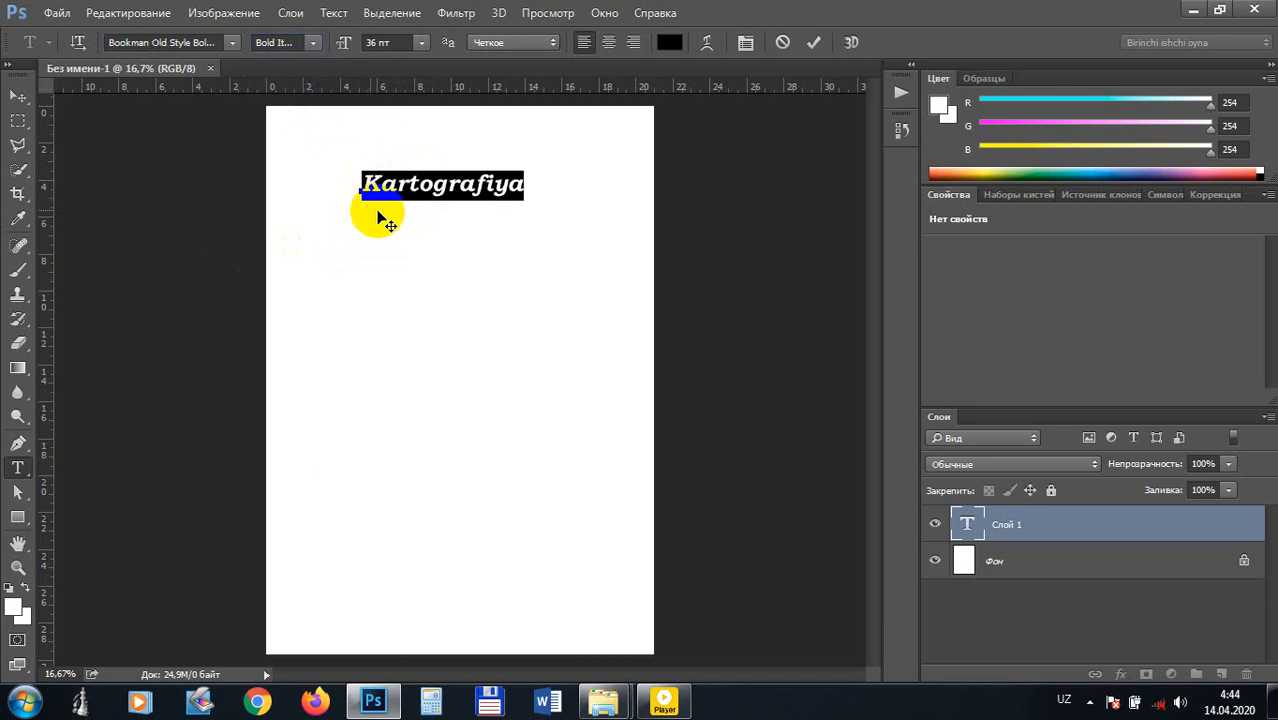
left_click(20, 99)
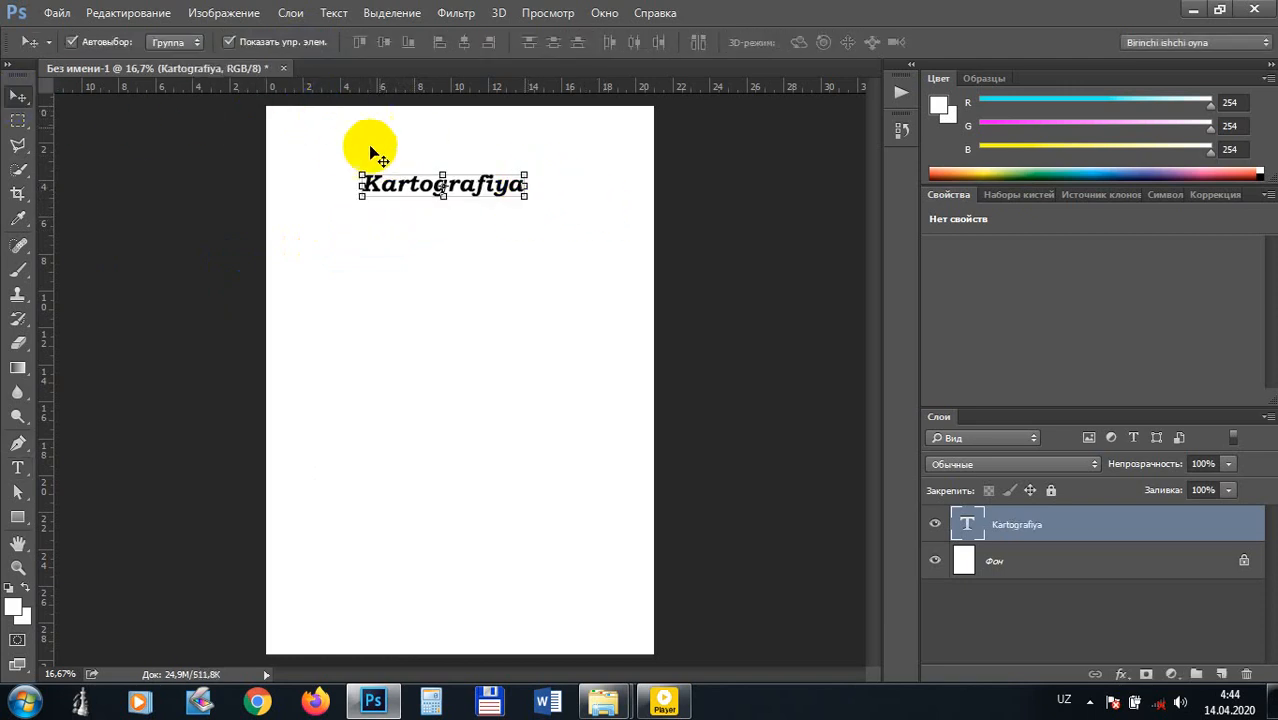
Step: Reopen the "Kartografiya" text for editing, select the whole word and increase its font size to 53 pt
left_click(17, 467)
left_click(409, 188)
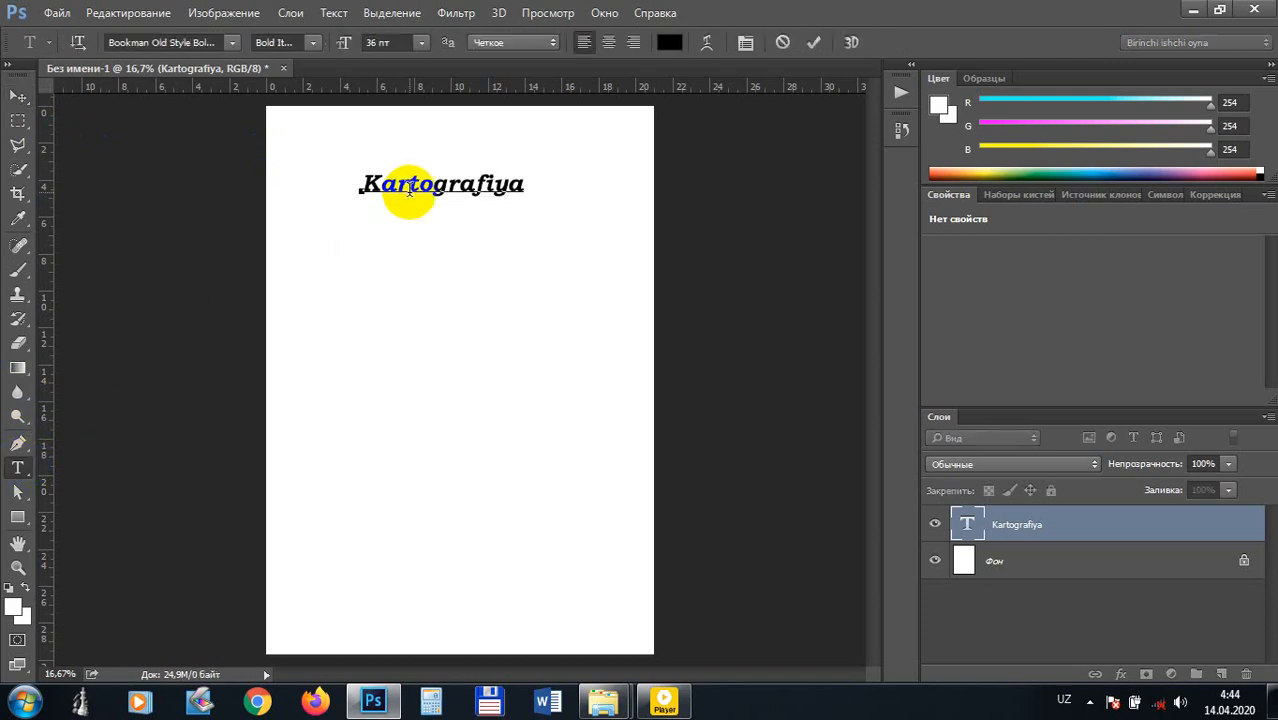
double_click(409, 194)
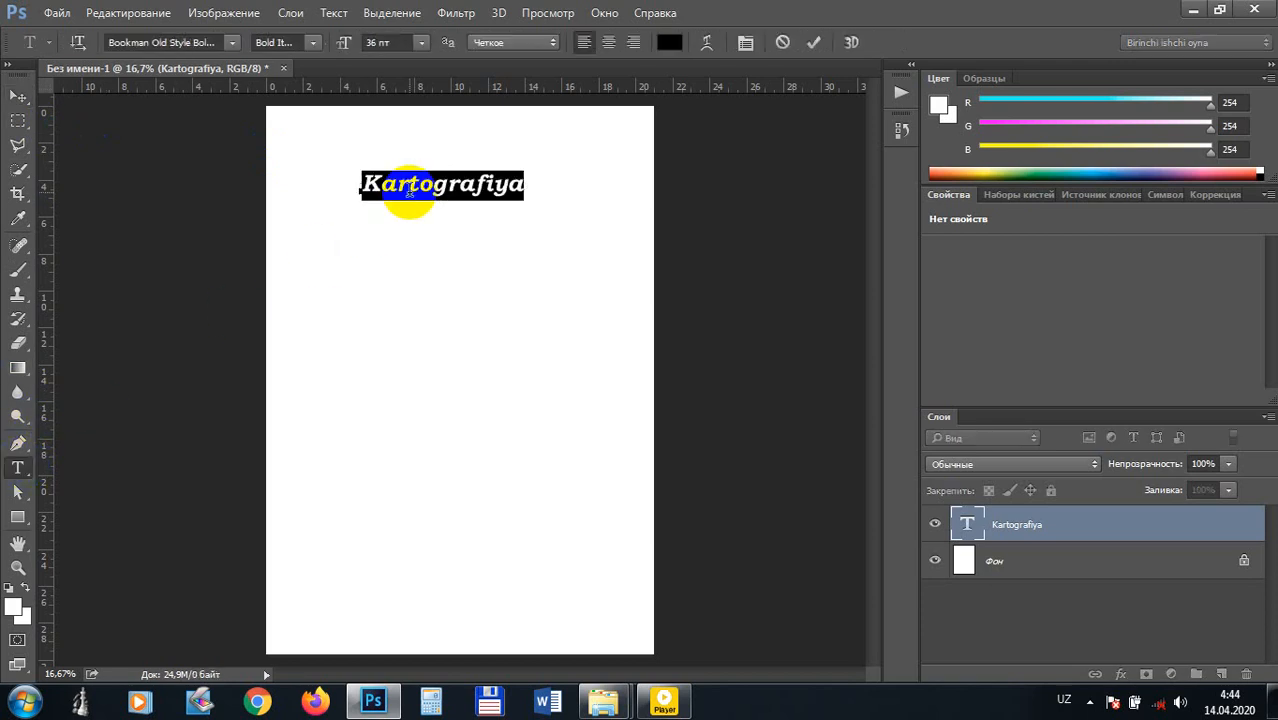
left_click(420, 46)
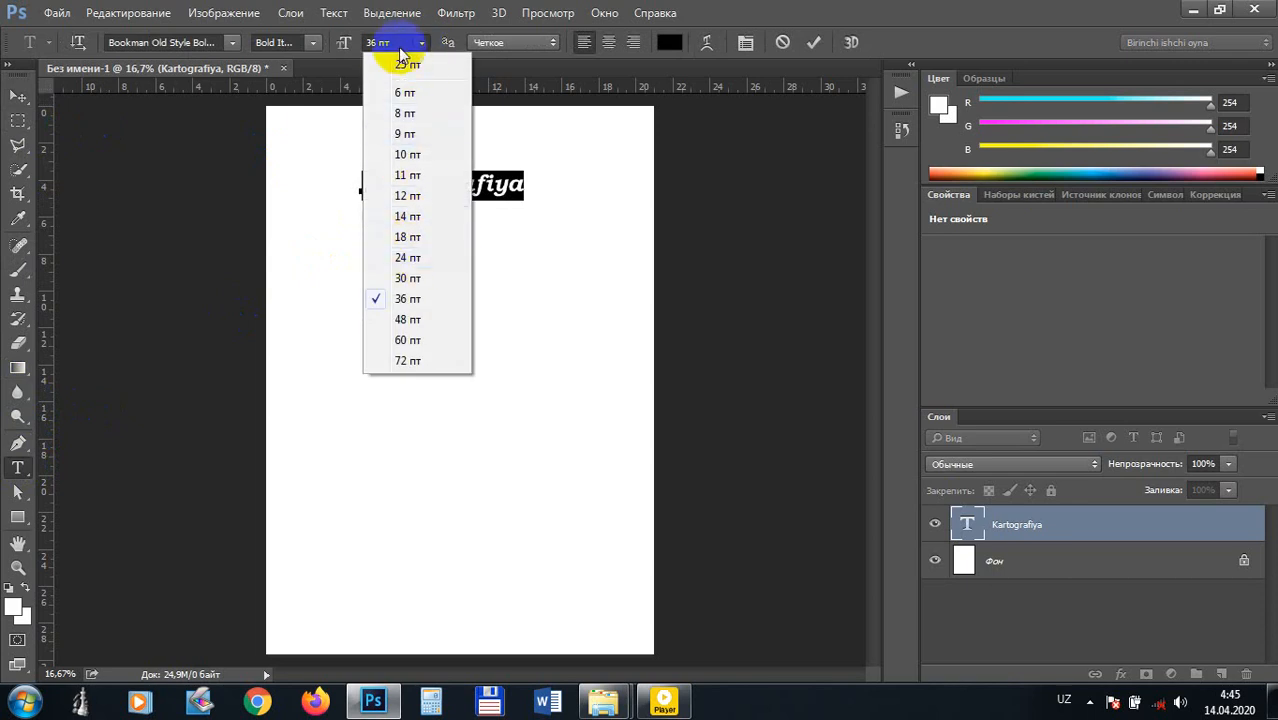
left_click(400, 43)
left_click(398, 43)
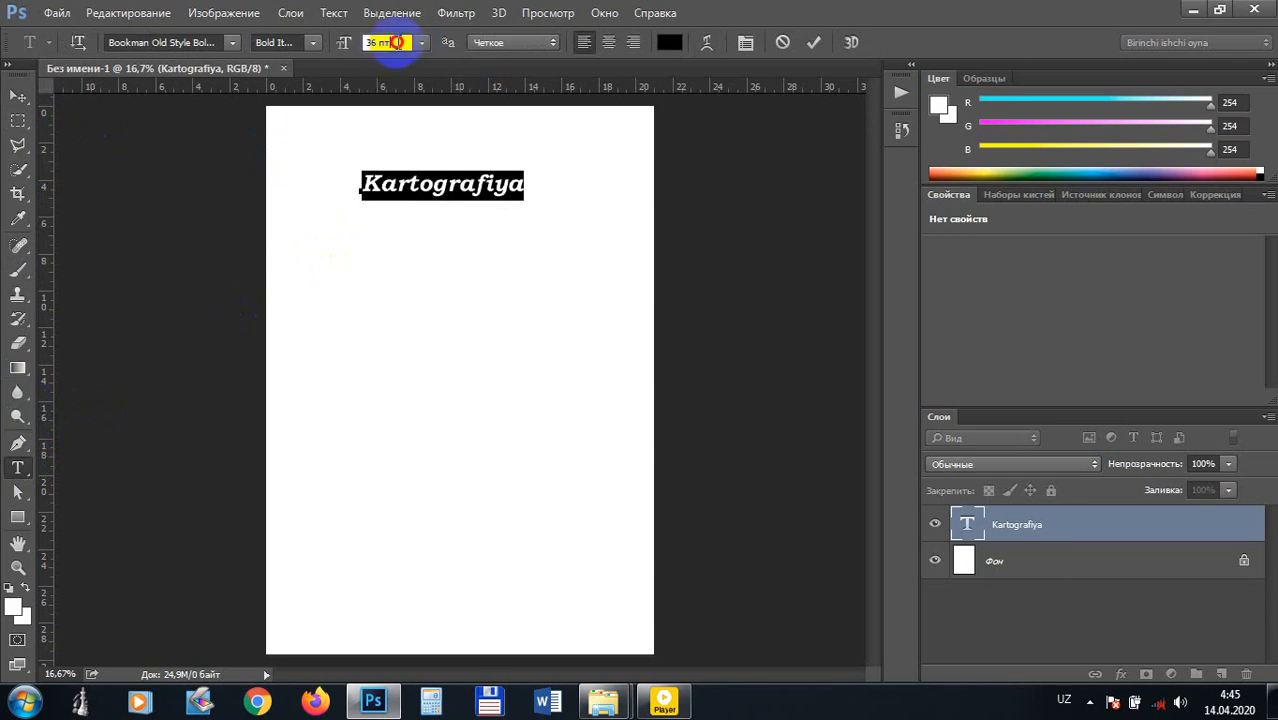
mouse_move(397, 42)
left_mouse_down()
mouse_move(367, 42)
mouse_move(379, 42)
left_mouse_up()
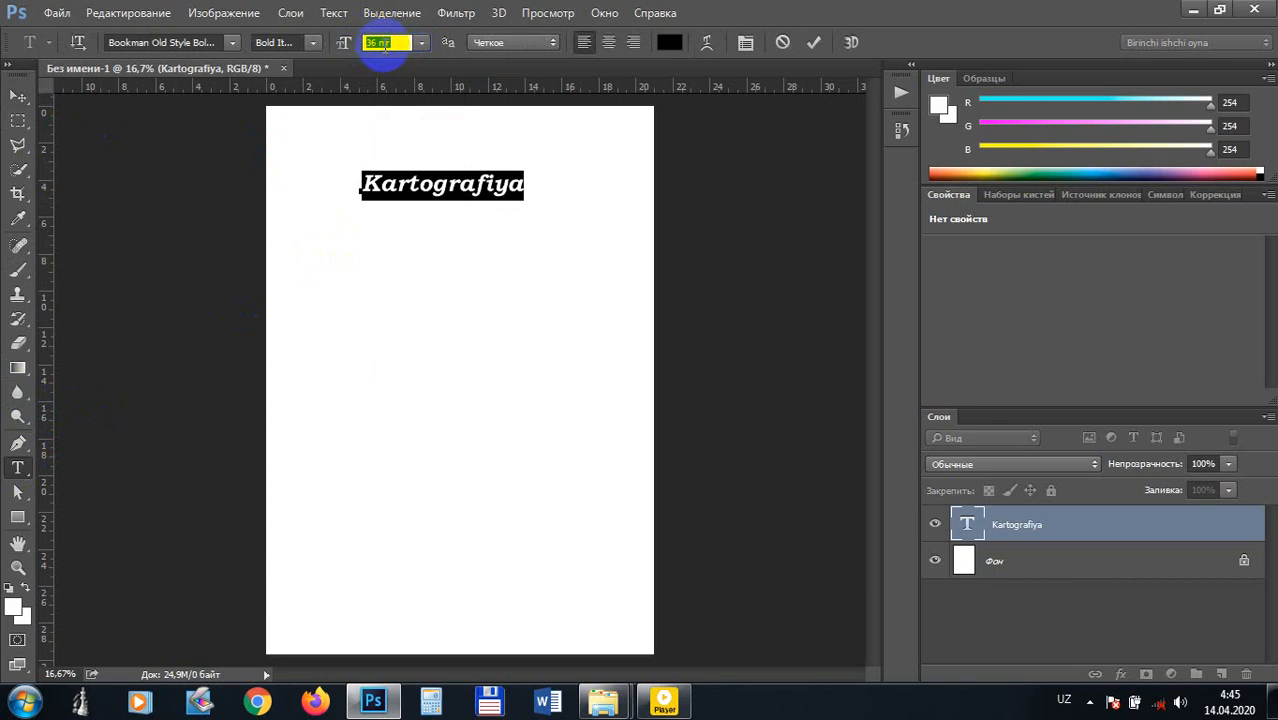
key("Up")
key("Up")
key("Up")
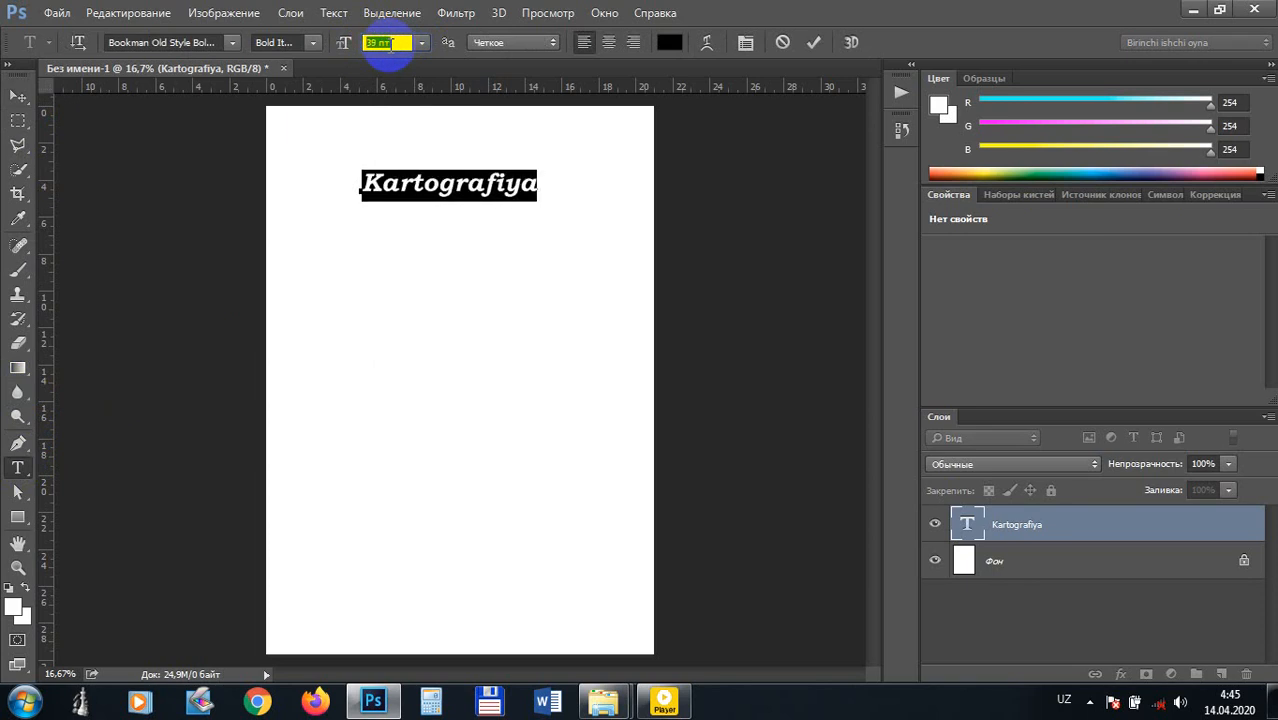
key("Up")
key("Up")
key("Up")
key("Up")
key("Up")
key("Up")
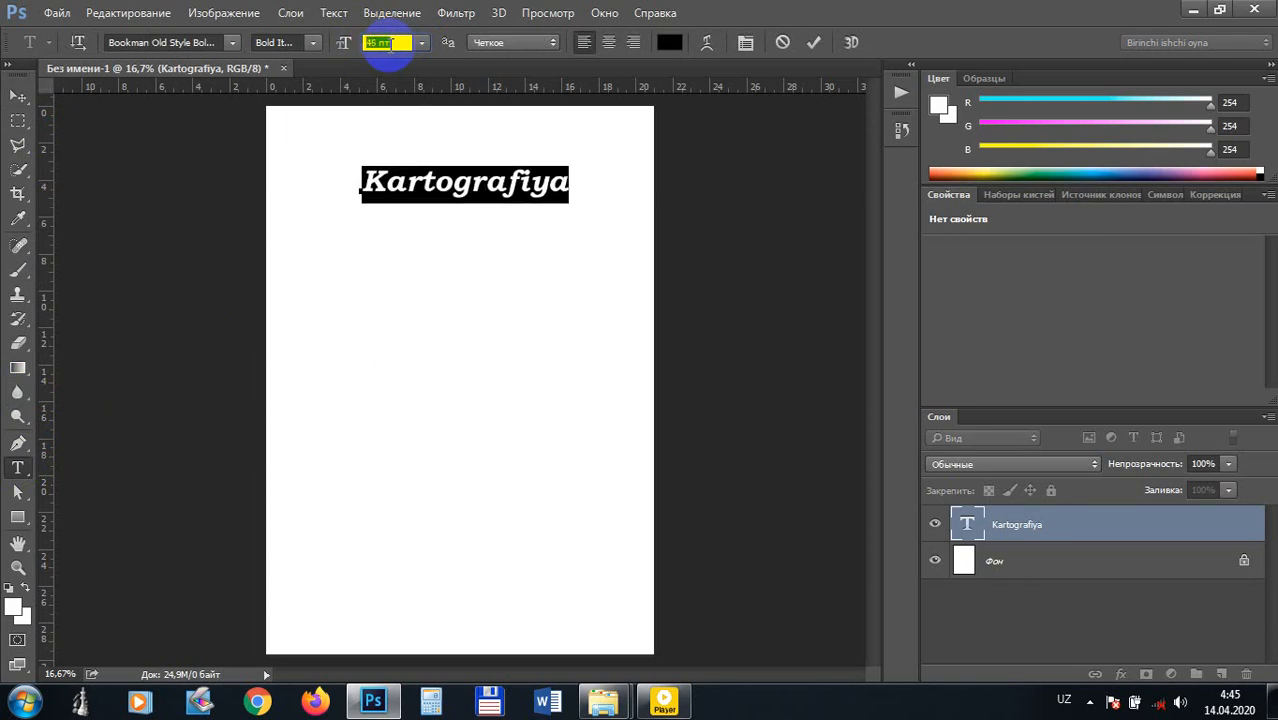
key("Down")
key("Down")
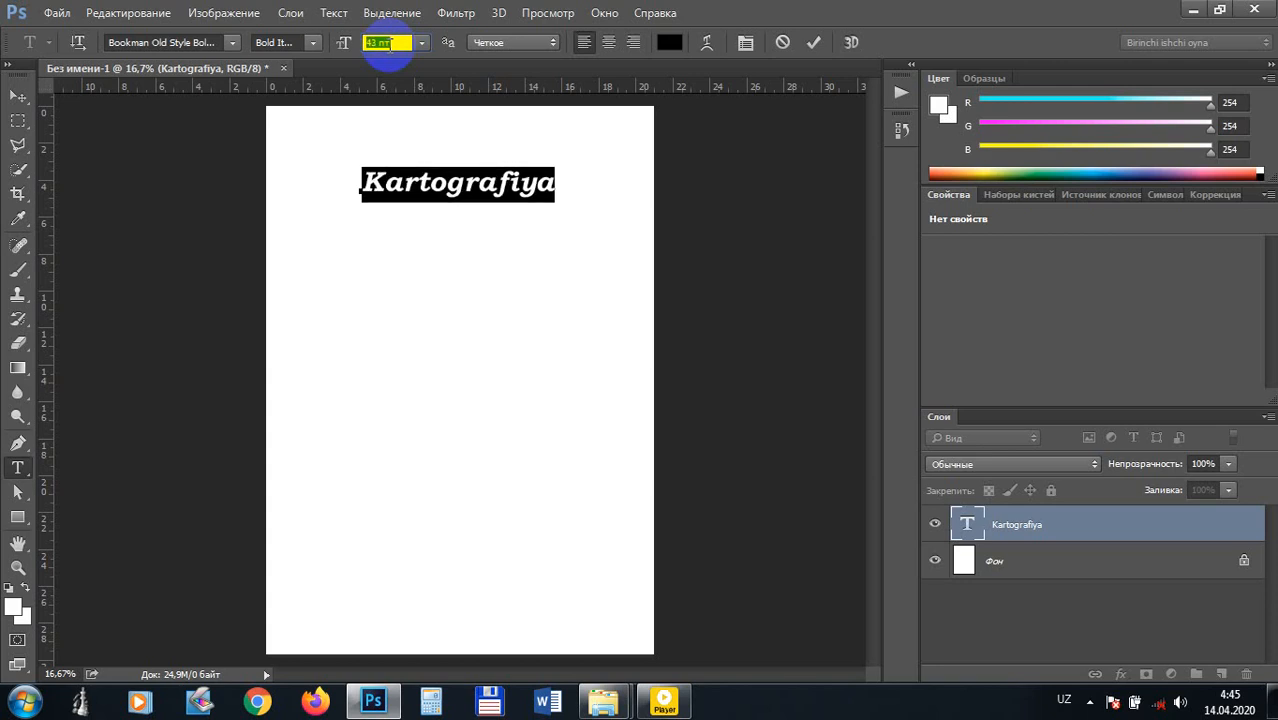
key("Up")
key("Up")
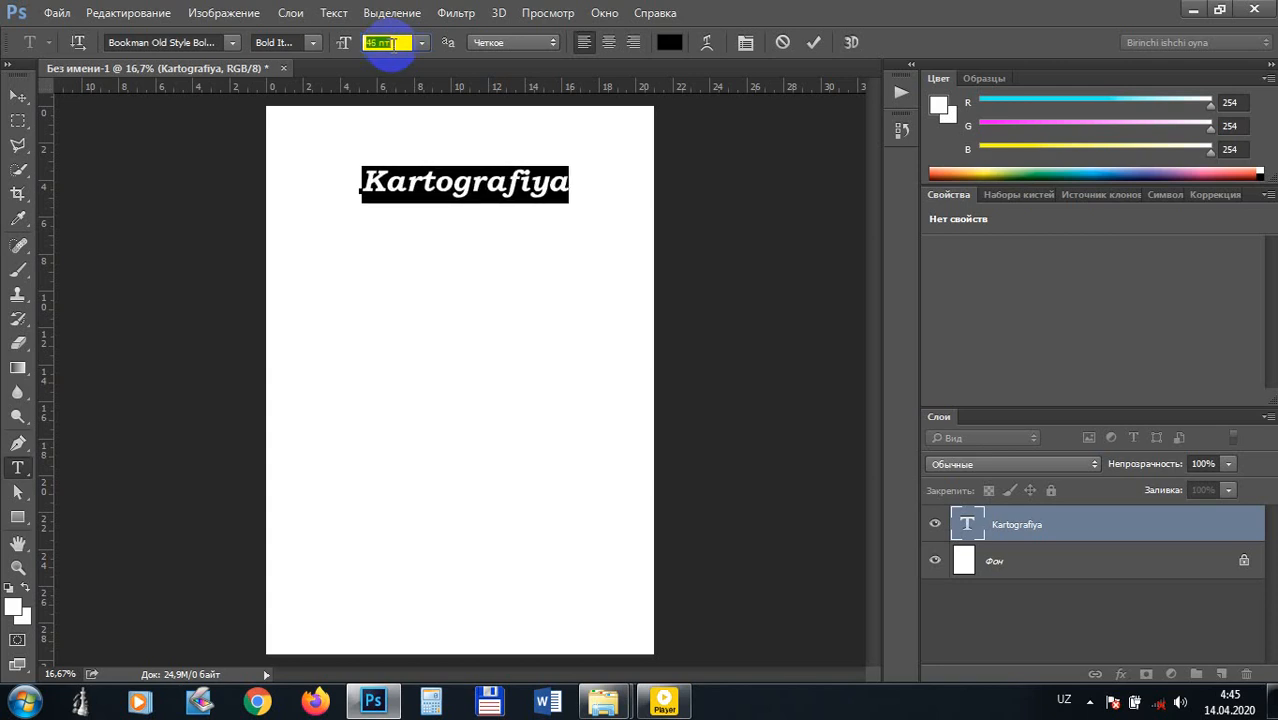
key("Up")
key("Up")
key("Up")
key("Up")
key("Up")
key("Up")
key("Up")
key("Up")
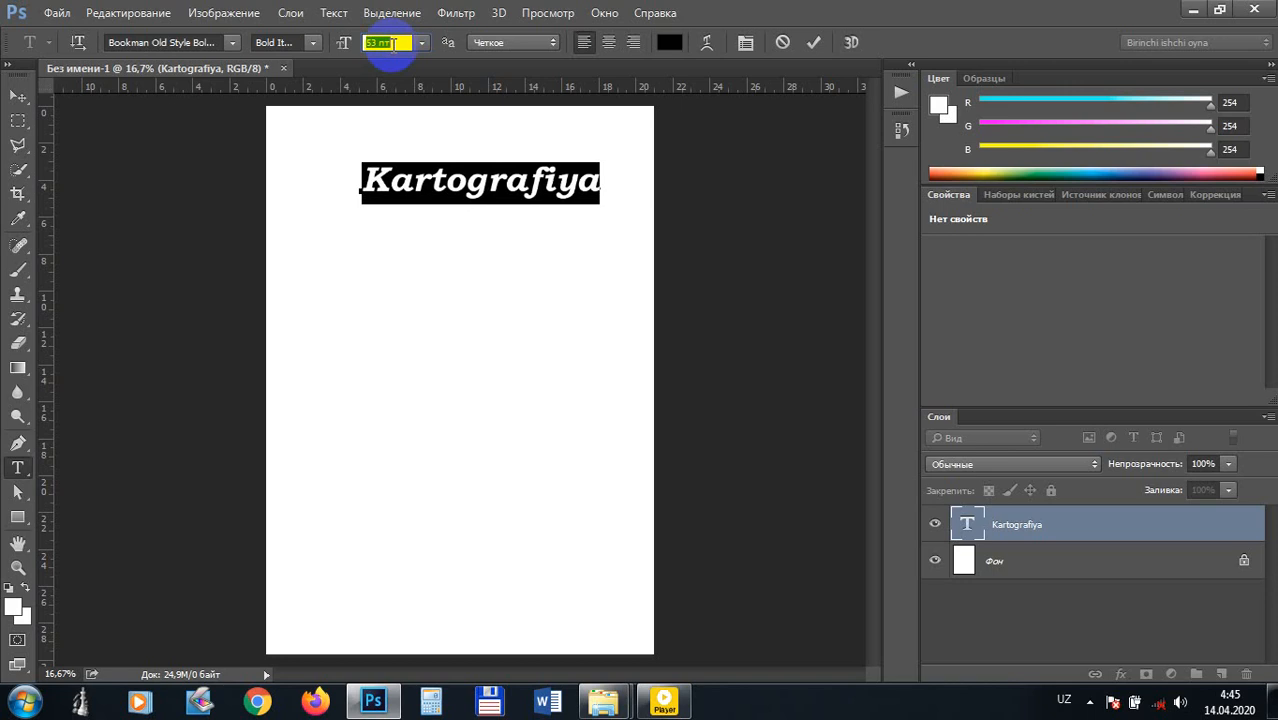
Step: Increase the text size to 54 pt and try the anti-aliasing modes Резкое, Четкое and Насыщенное, settling on Плавное
key("Up")
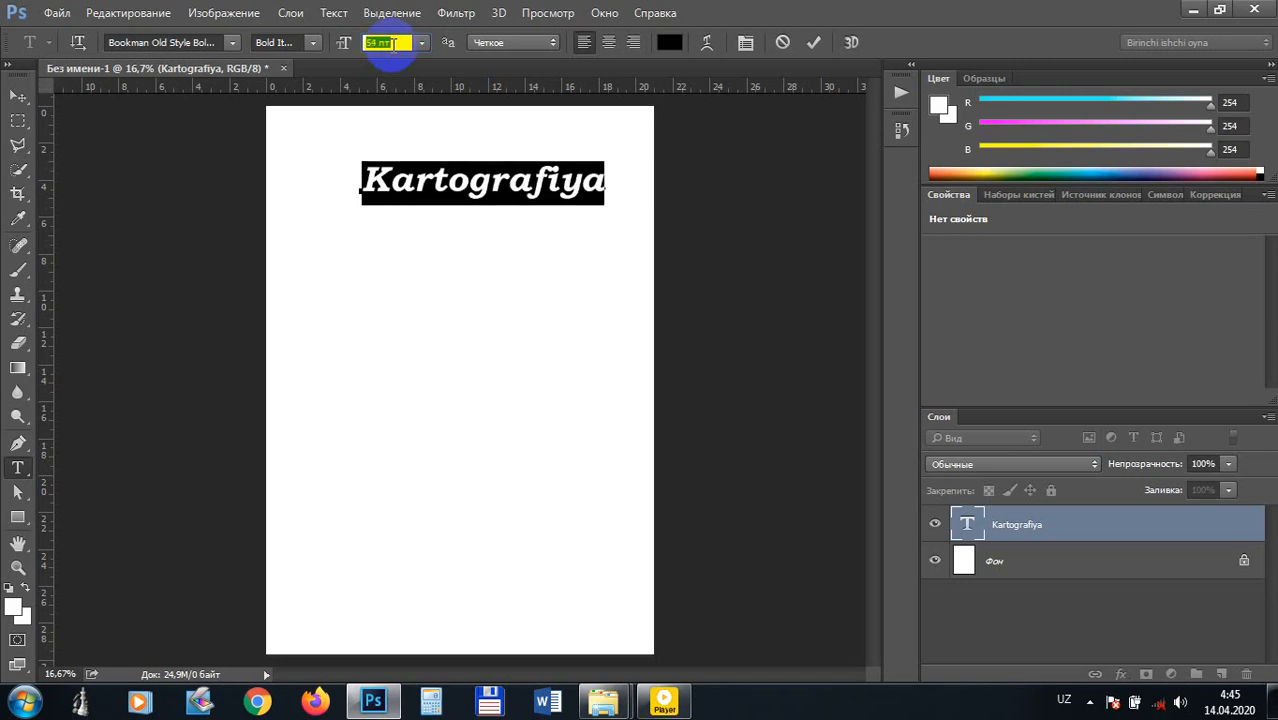
left_click(552, 43)
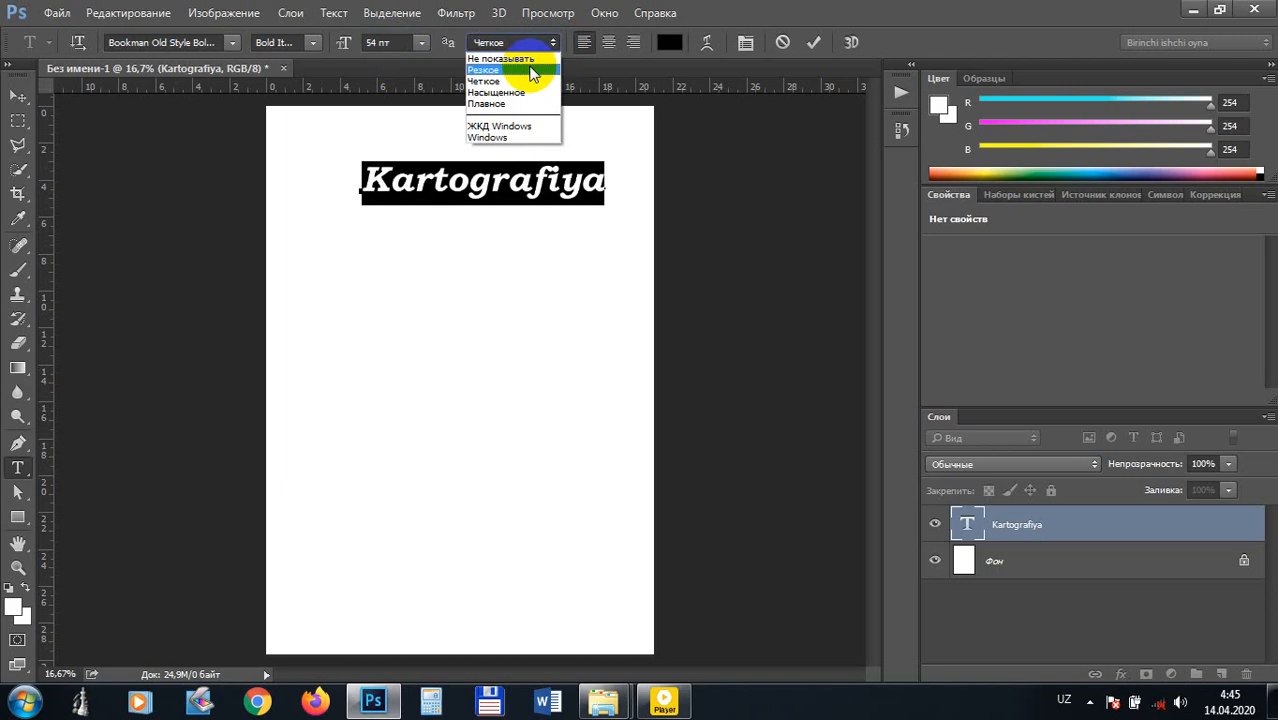
left_click(530, 70)
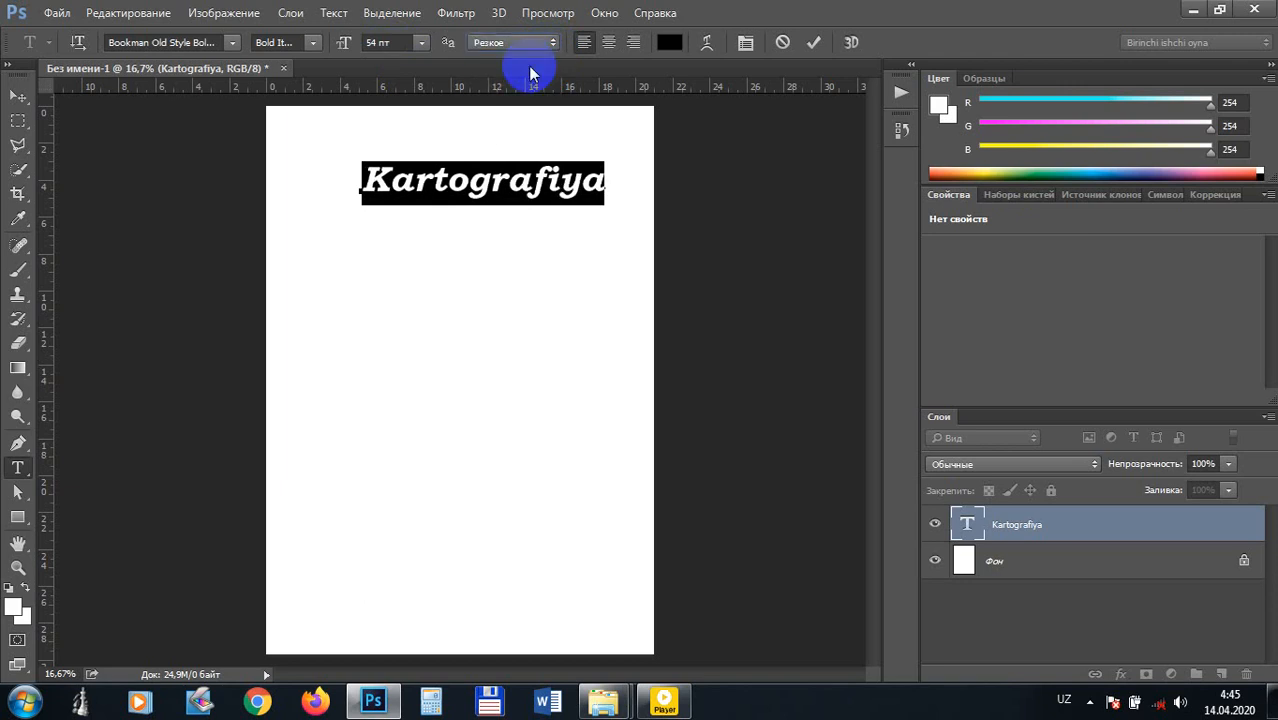
left_click(545, 42)
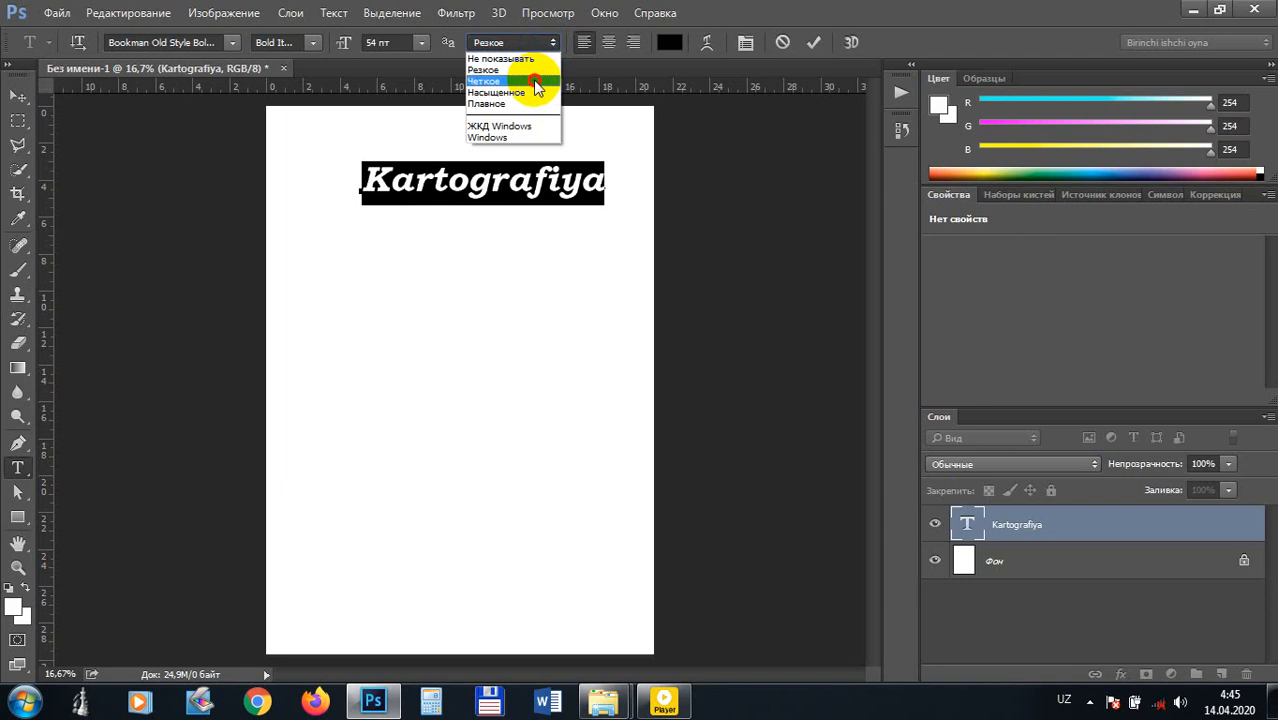
left_click(533, 80)
left_click(533, 43)
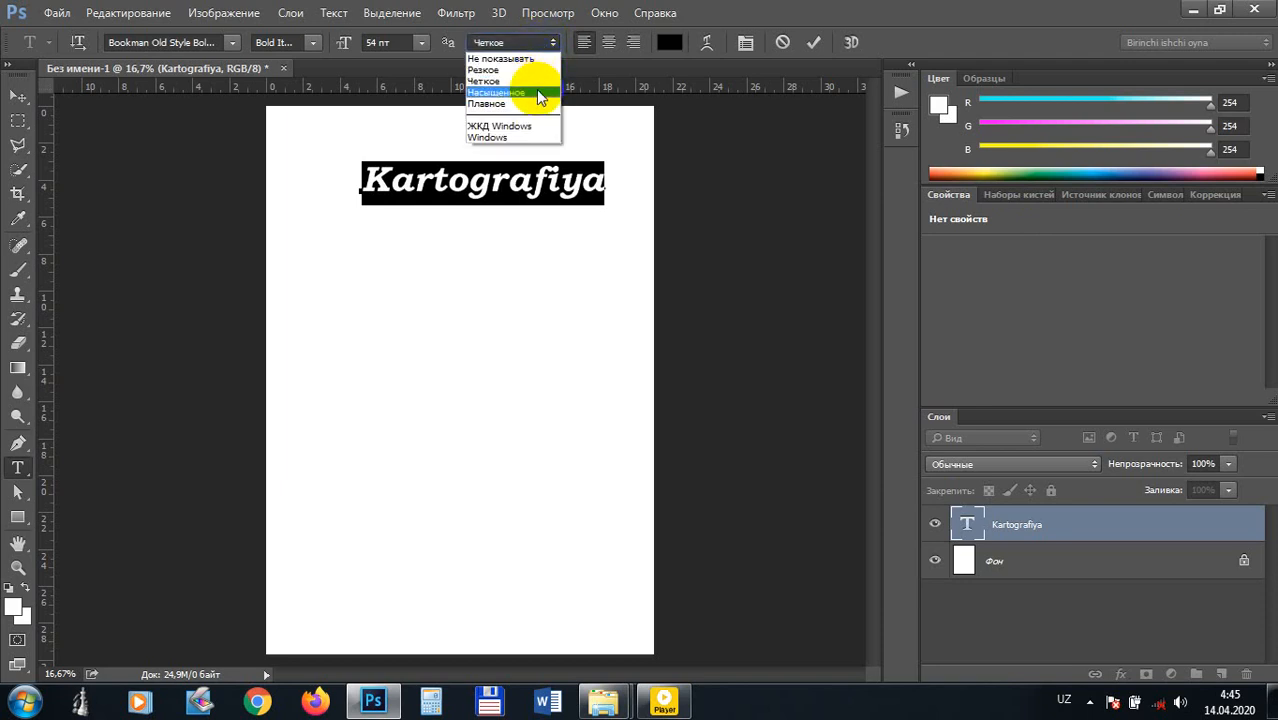
left_click(536, 90)
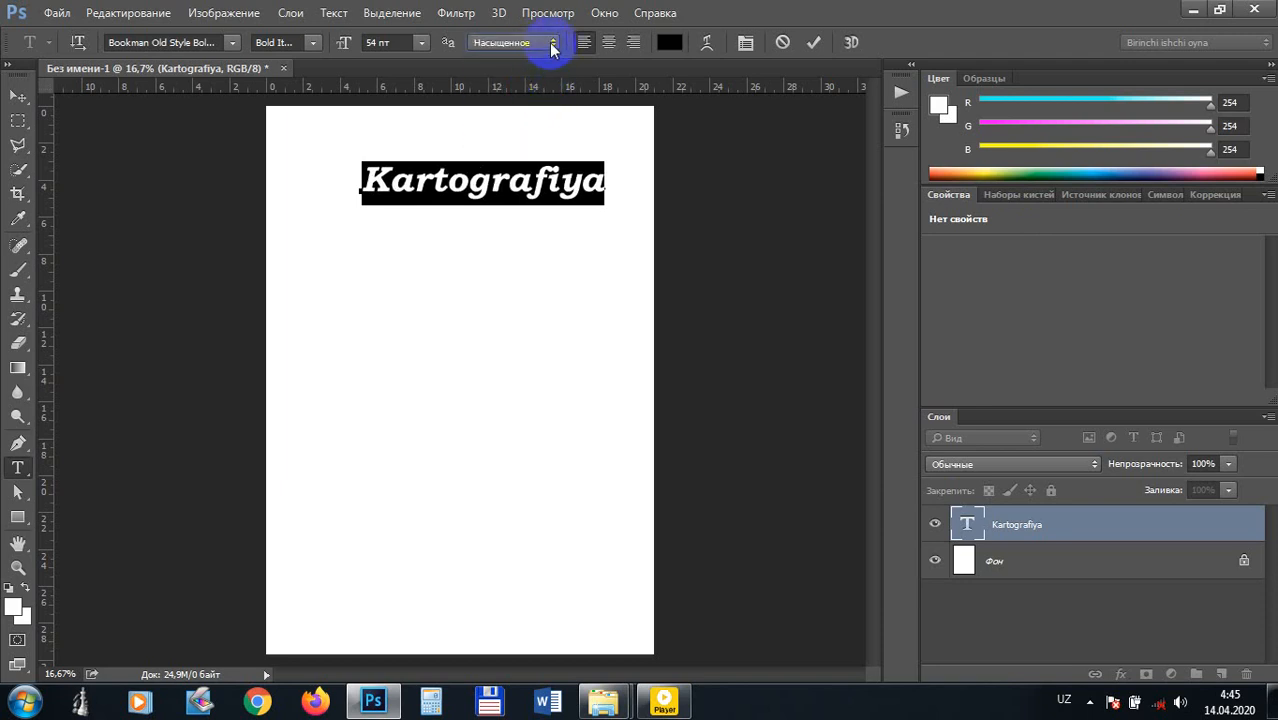
left_click(552, 44)
left_click(525, 103)
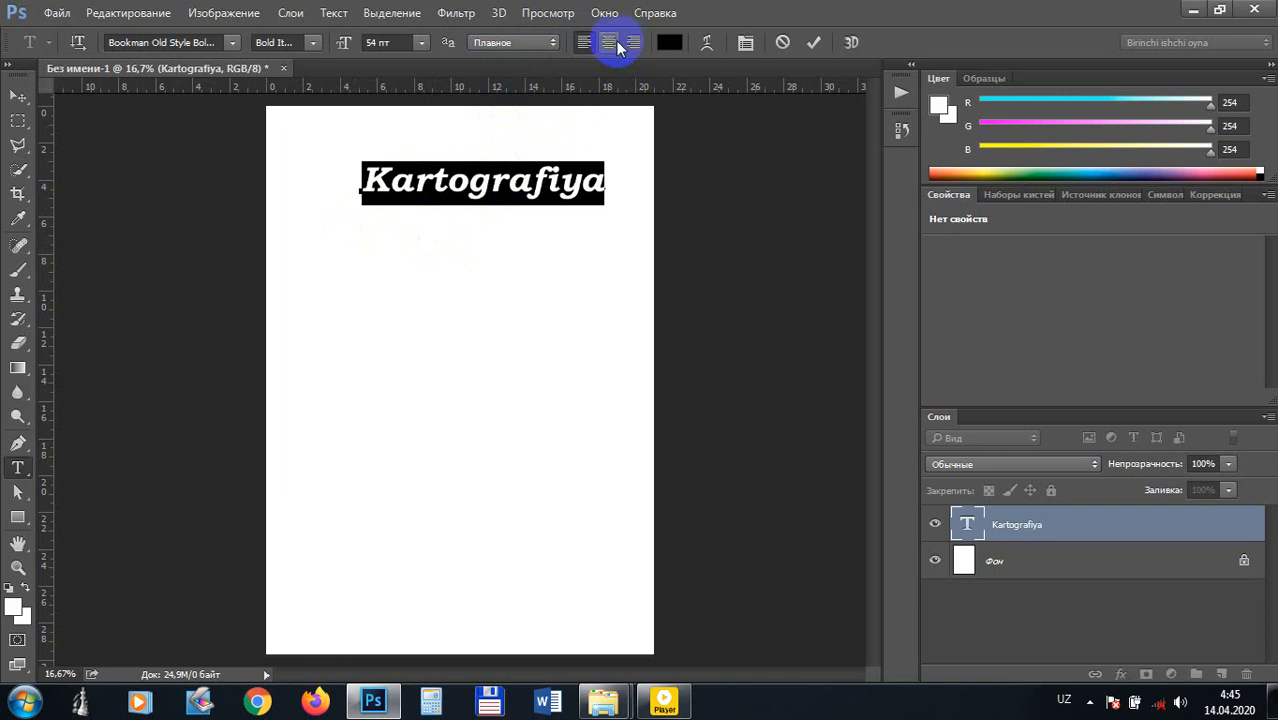
Step: Centre-align the "Kartografiya" text and move it back to the middle of the page near the upper edge
left_click(556, 190)
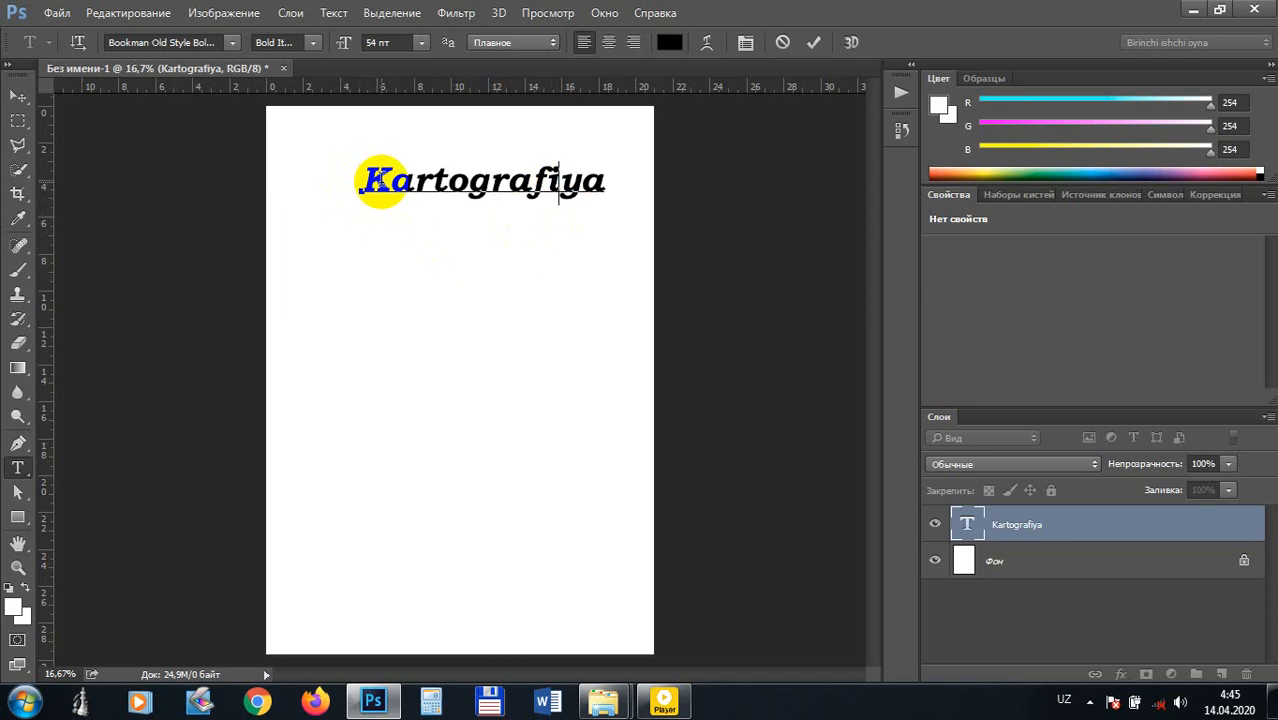
left_click(585, 45)
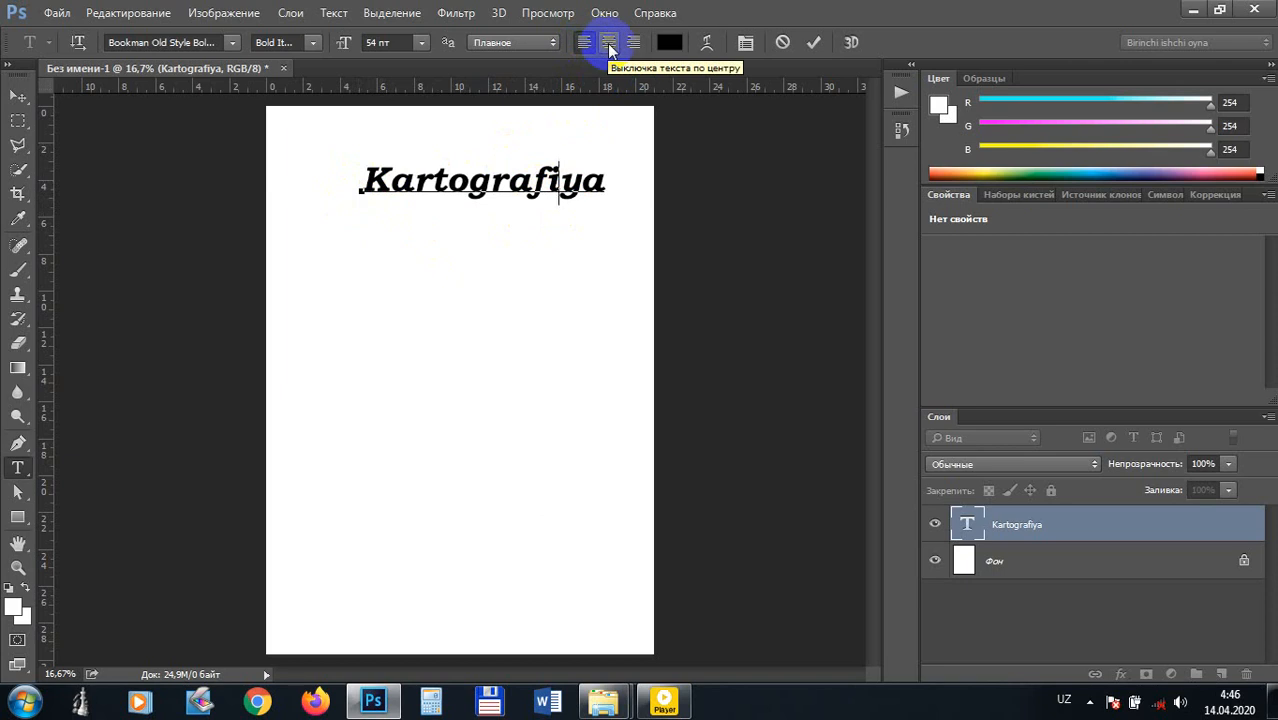
left_click(608, 44)
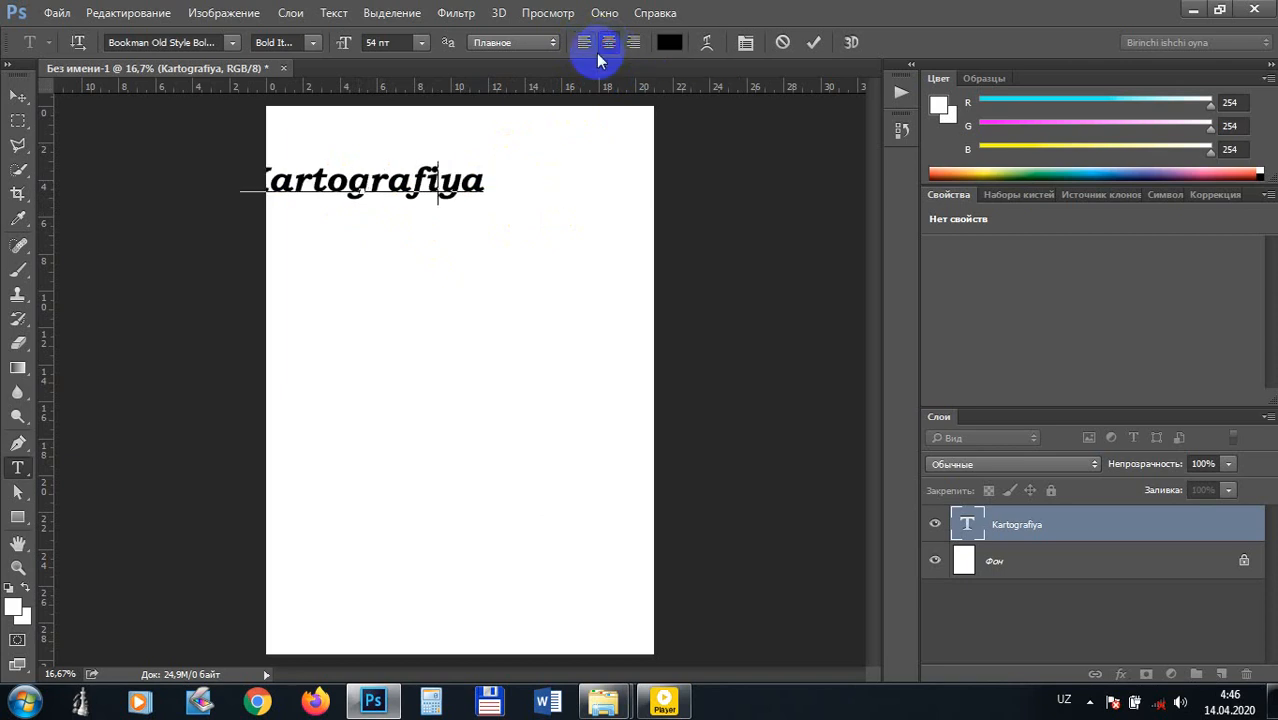
left_click(366, 197)
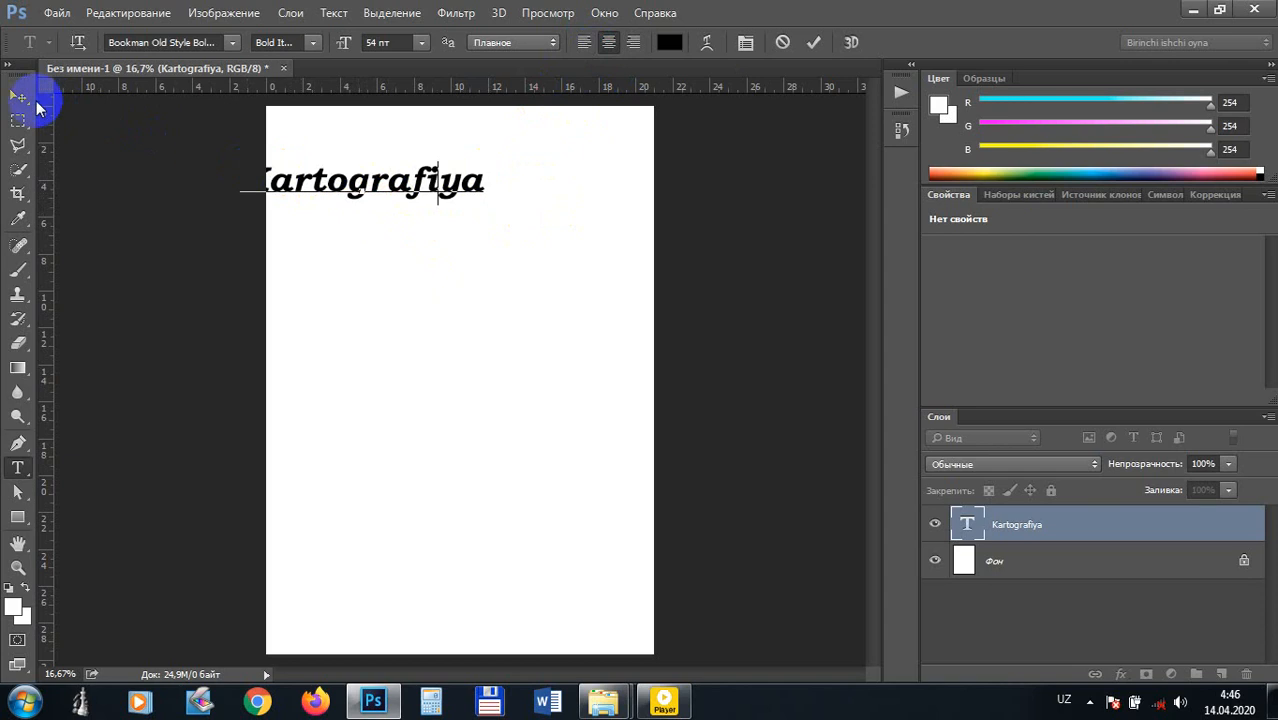
left_click(30, 98)
left_click_drag(337, 207, 484, 162)
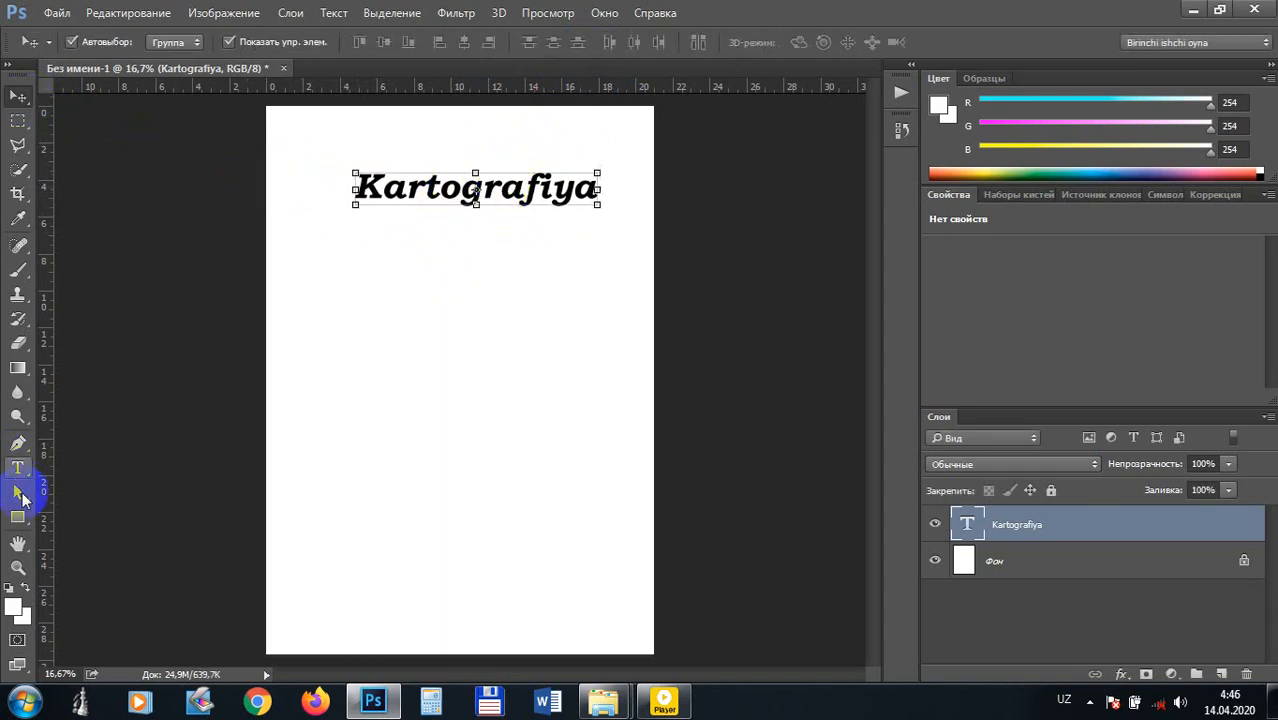
Step: Reopen the text for editing, try right alignment and return it to centre alignment
left_click(18, 467)
left_click_drag(448, 208, 481, 200)
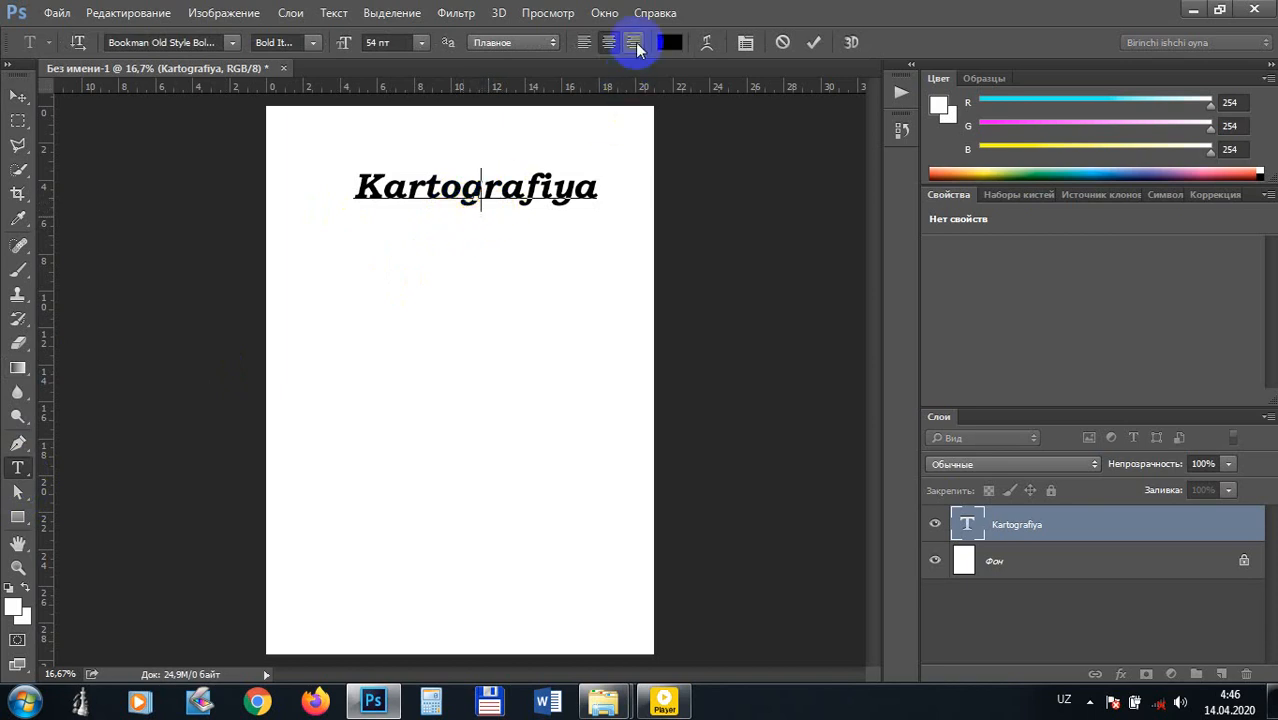
left_click(635, 42)
left_click_drag(562, 120, 476, 195)
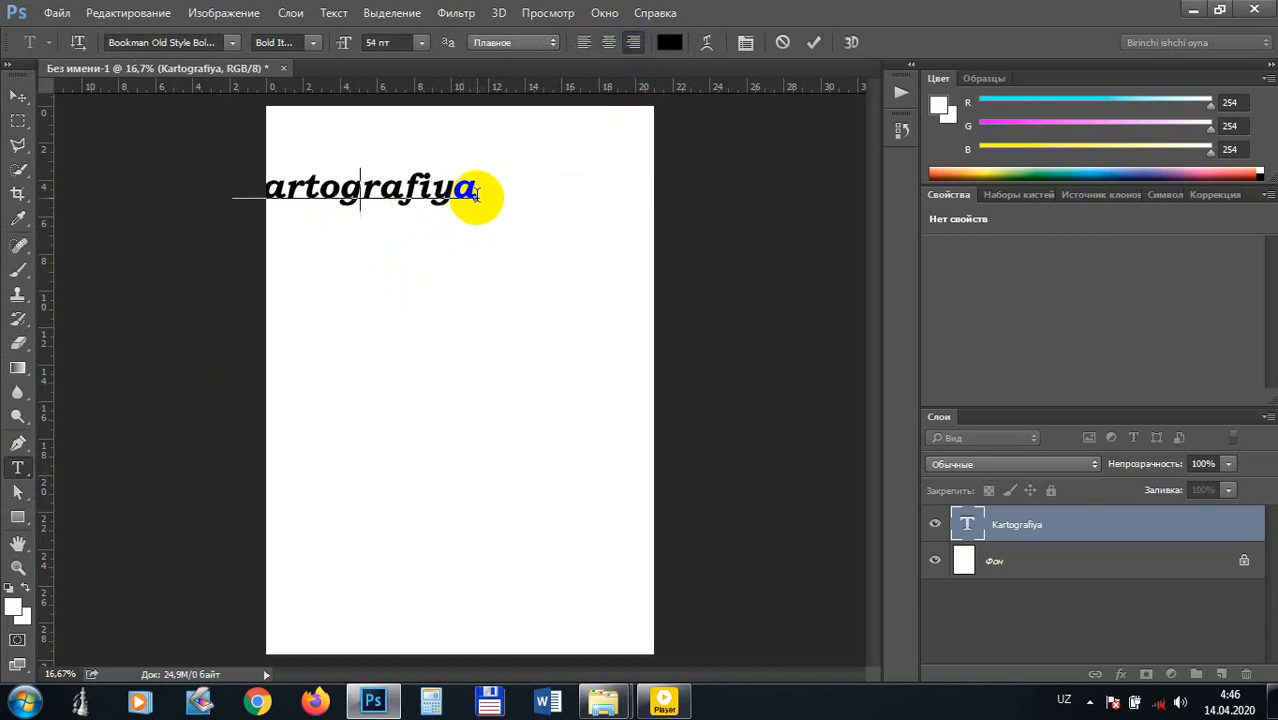
left_click(608, 42)
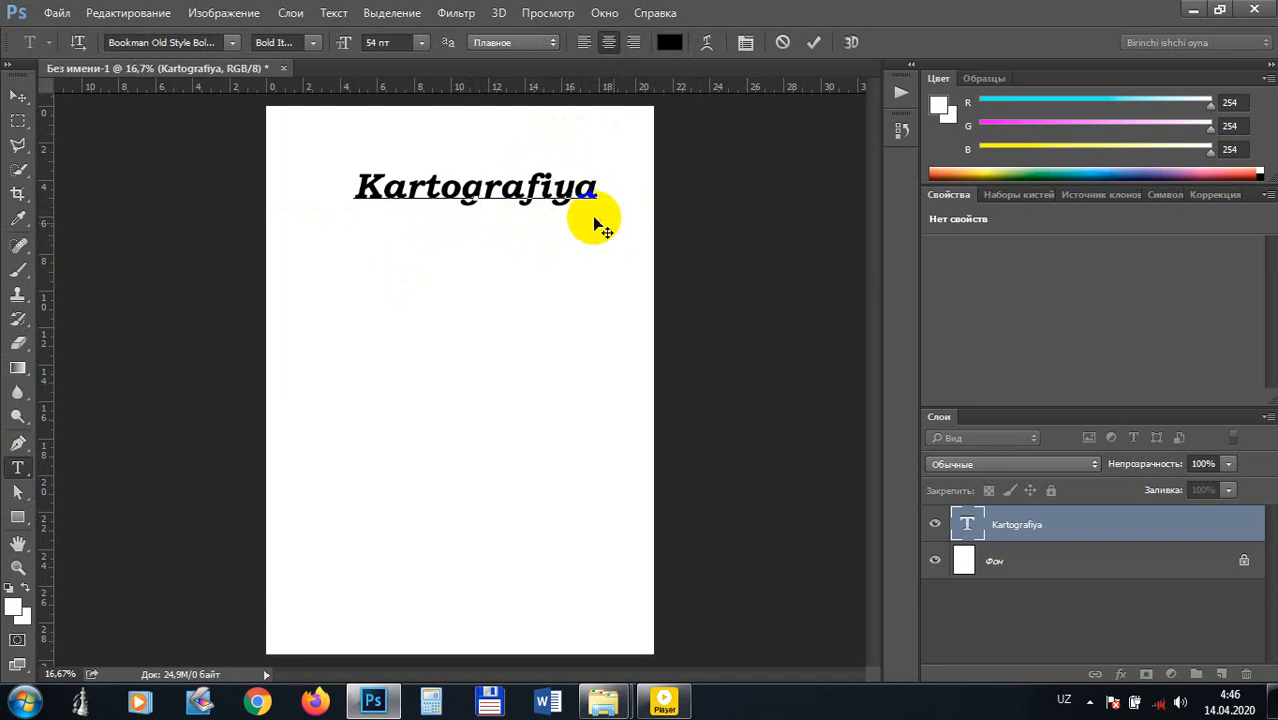
left_click_drag(595, 225, 579, 202)
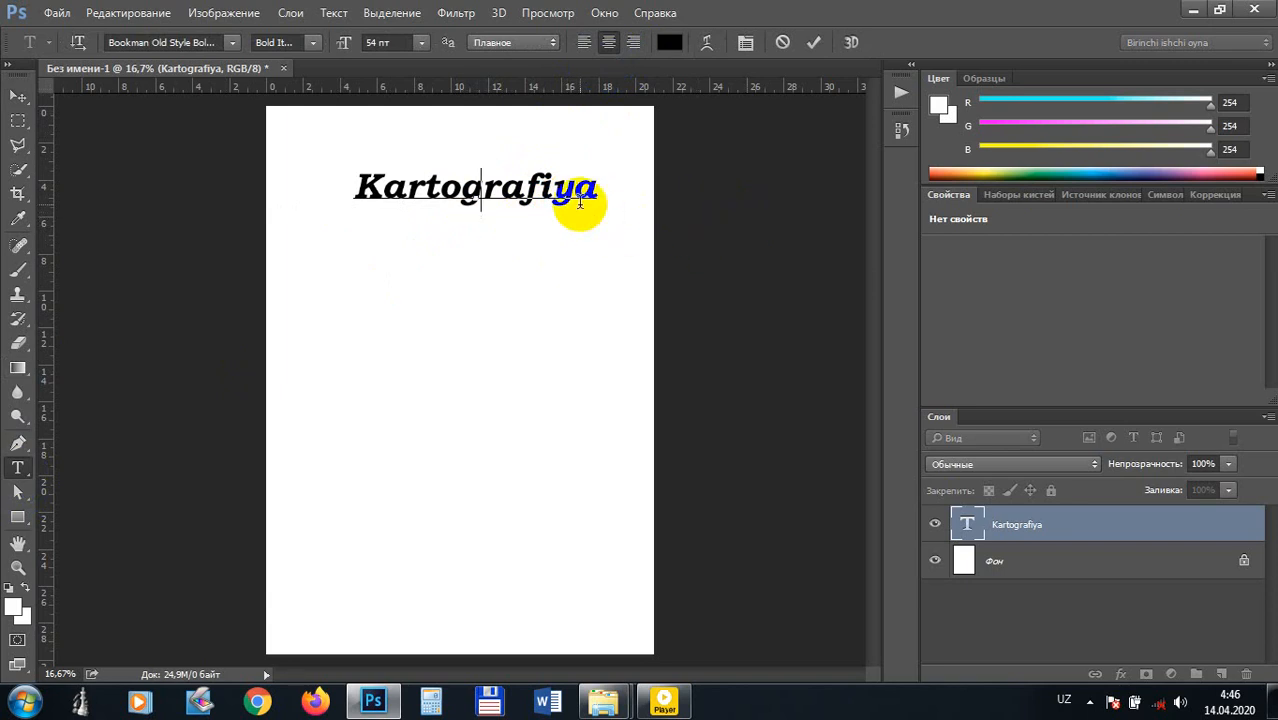
Step: Try stretching and skewing the text with its transform frame while editing, and cancel the edits
left_click(456, 195)
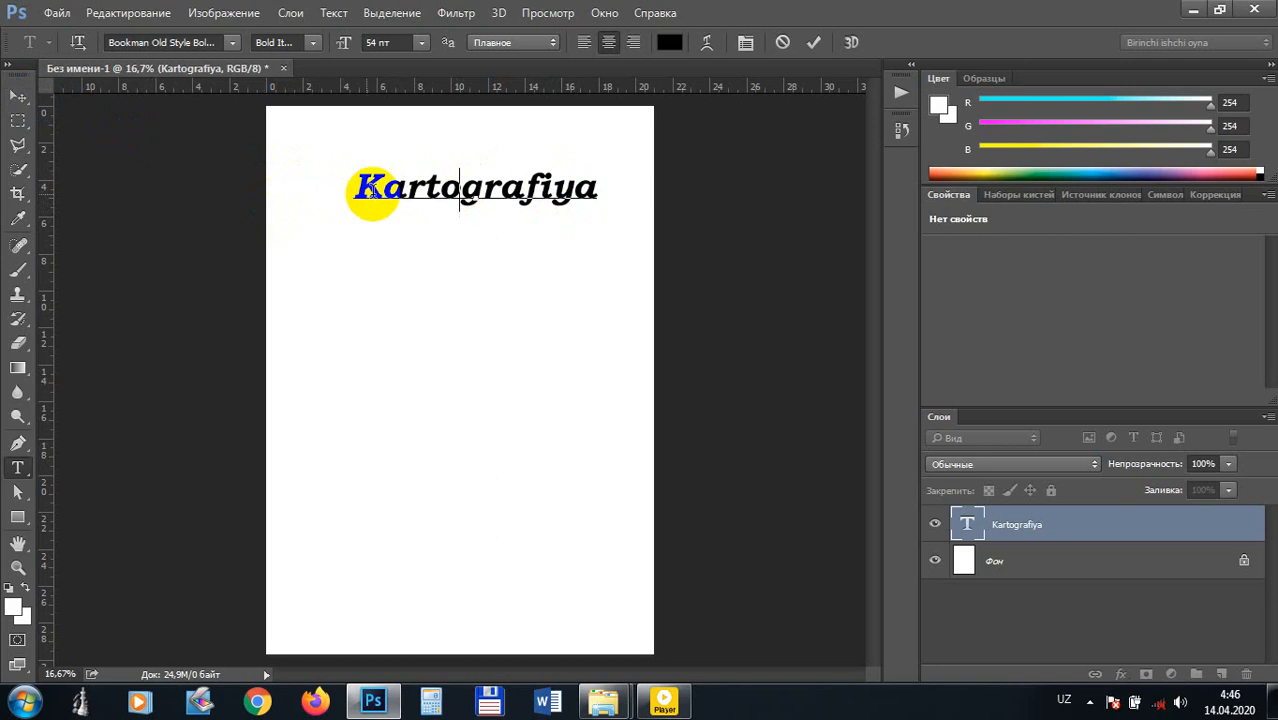
left_click_drag(389, 190, 421, 189)
key("ctrl")
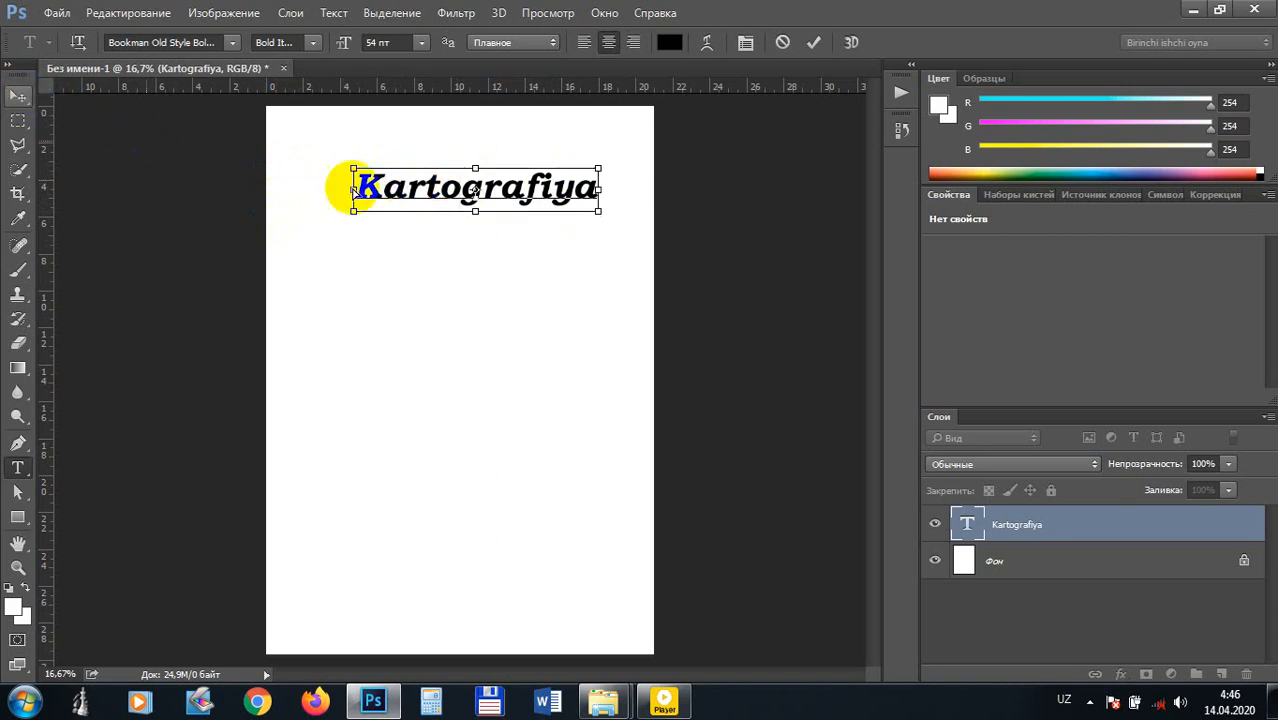
left_click_drag(456, 168, 410, 152)
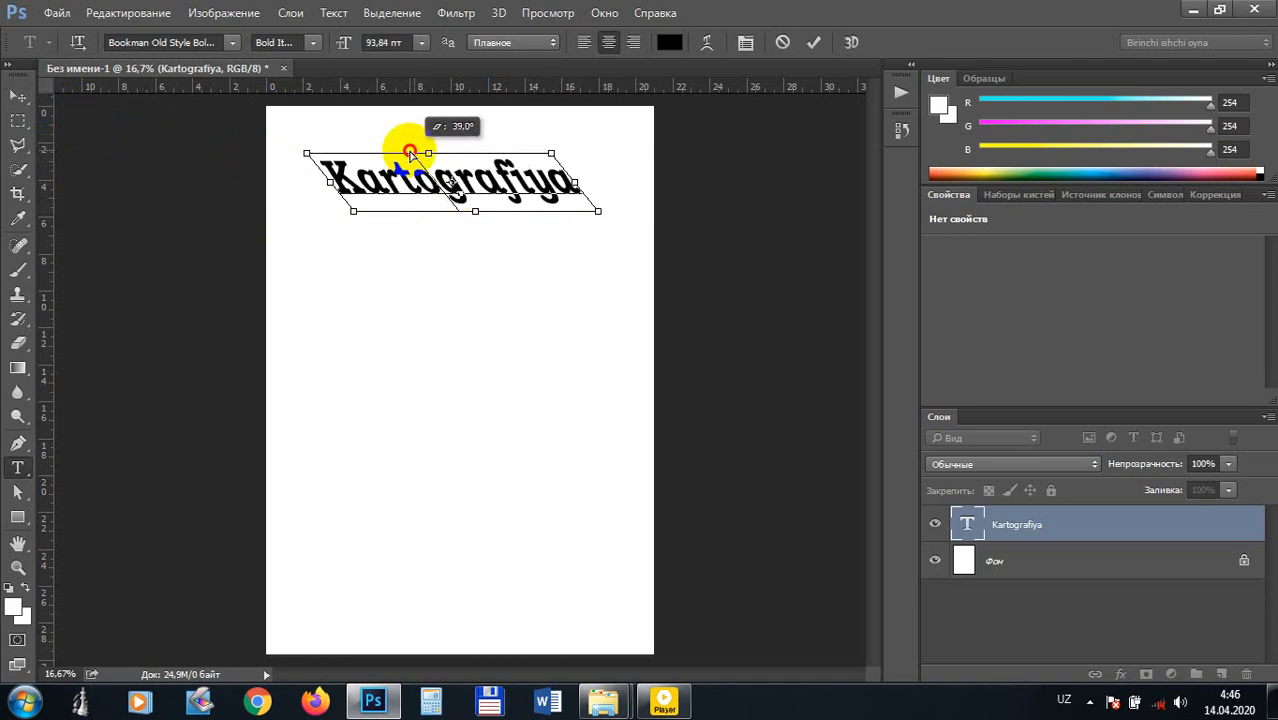
left_click_drag(410, 152, 495, 157)
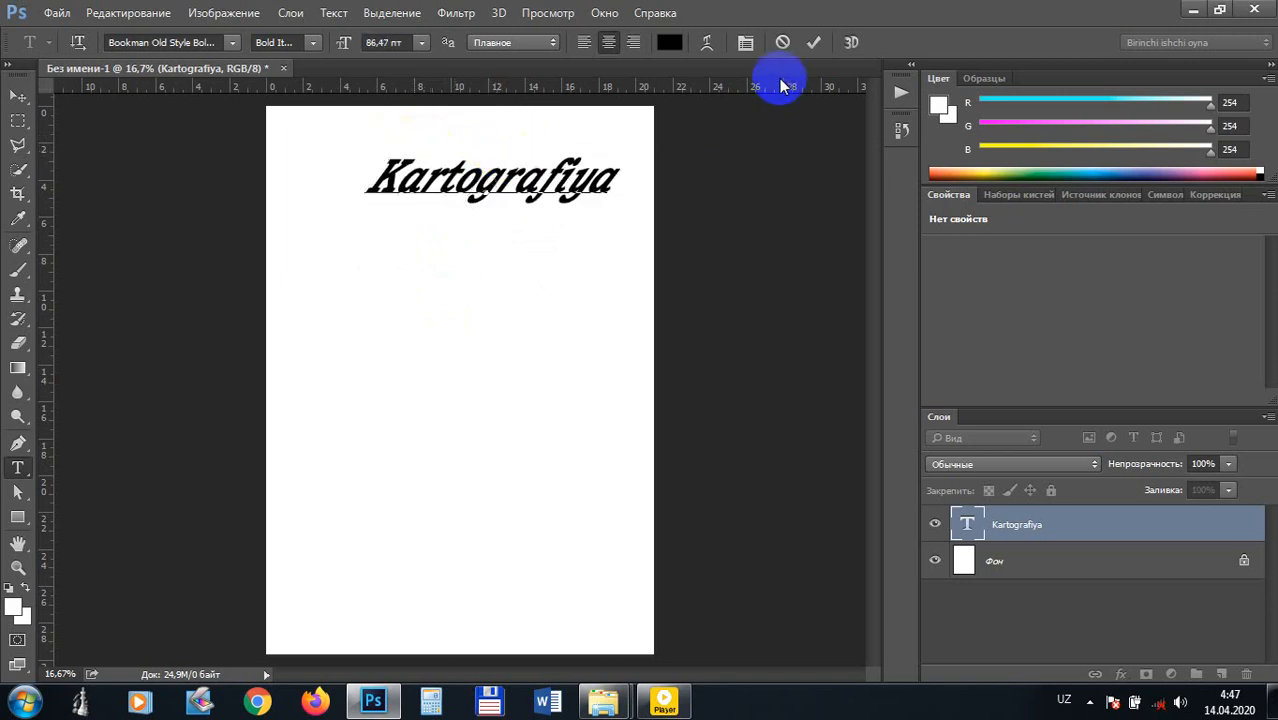
left_click(782, 42)
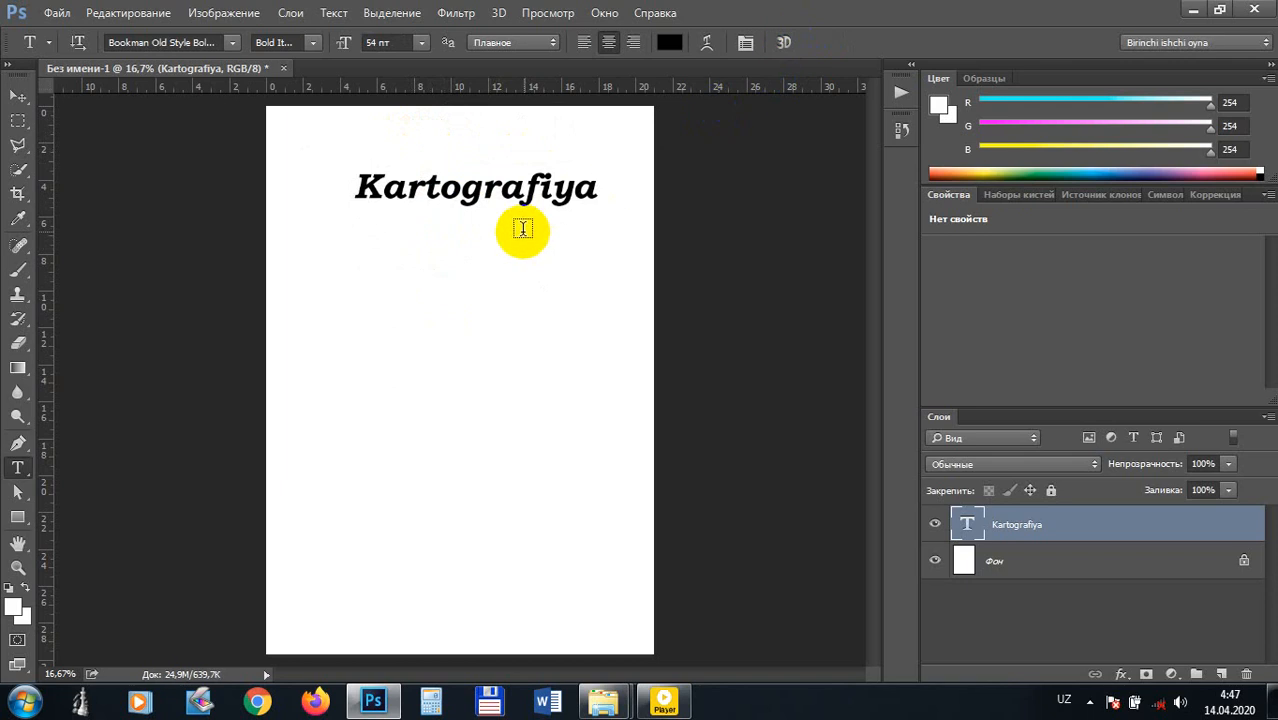
Step: Select the whole "Kartografiya" word and recolour it olive green, RGB 139, 168, 89
left_click(517, 197)
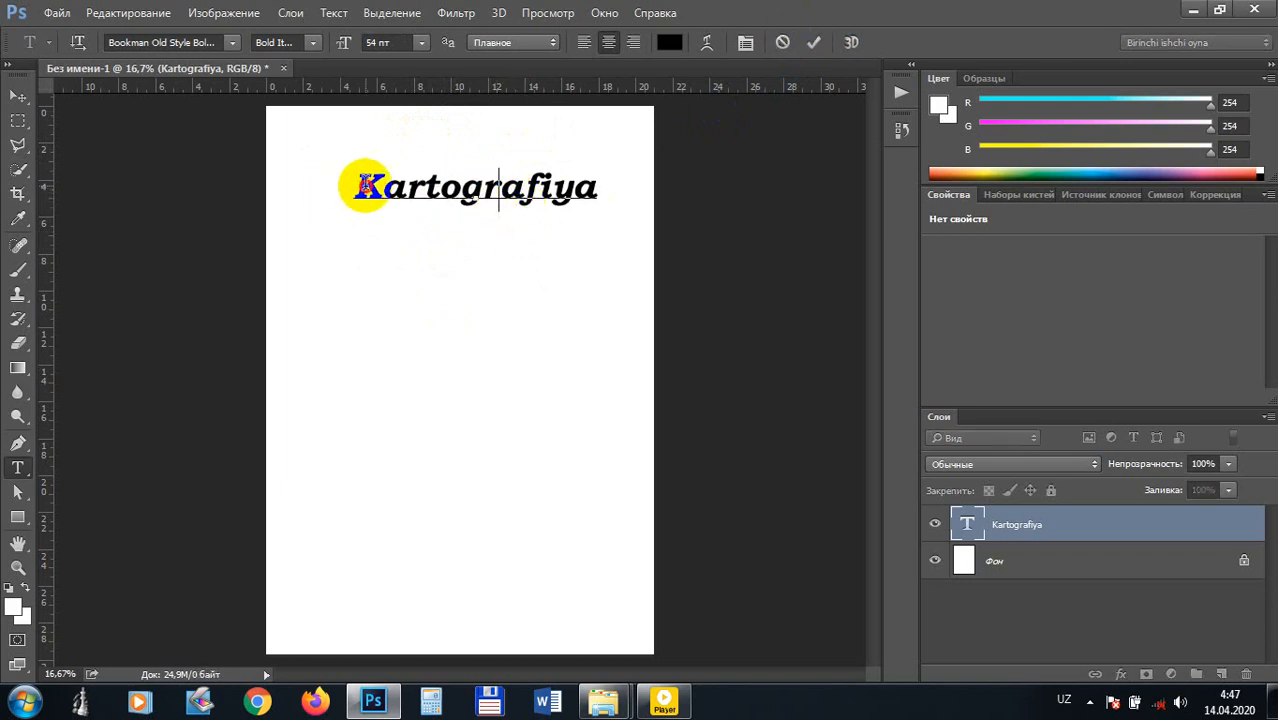
left_click_drag(357, 187, 566, 188)
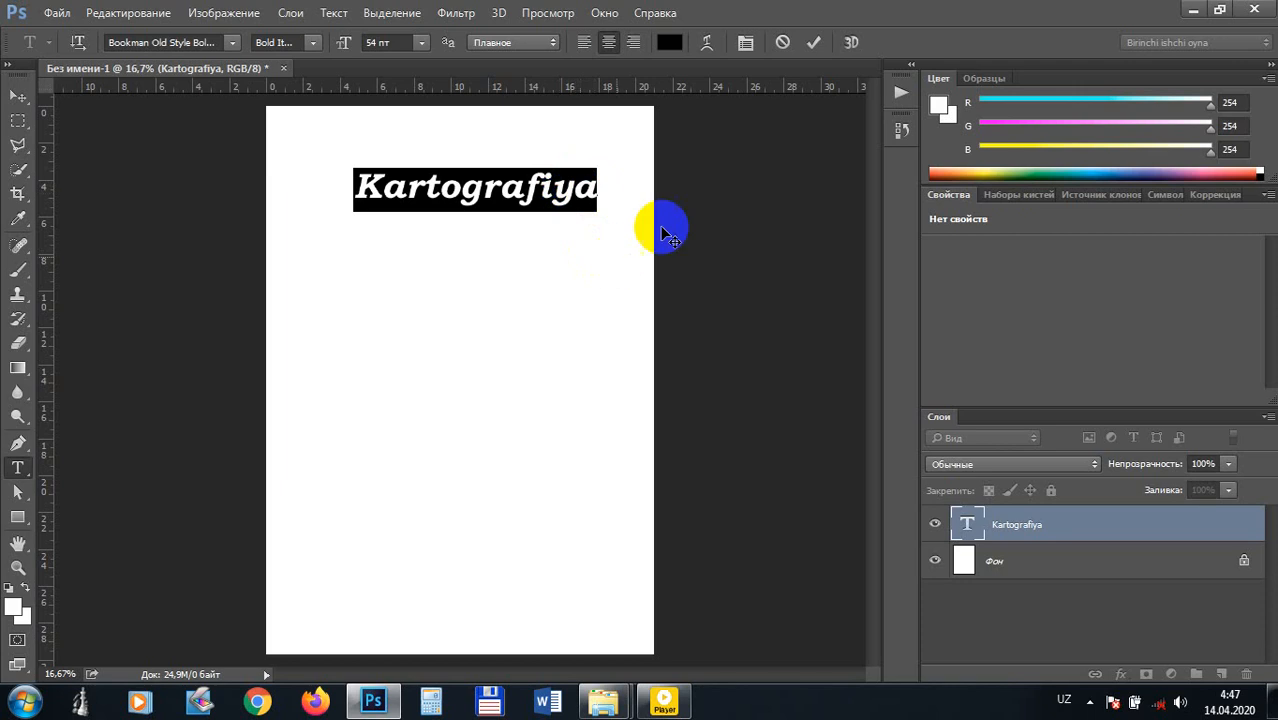
left_click(670, 42)
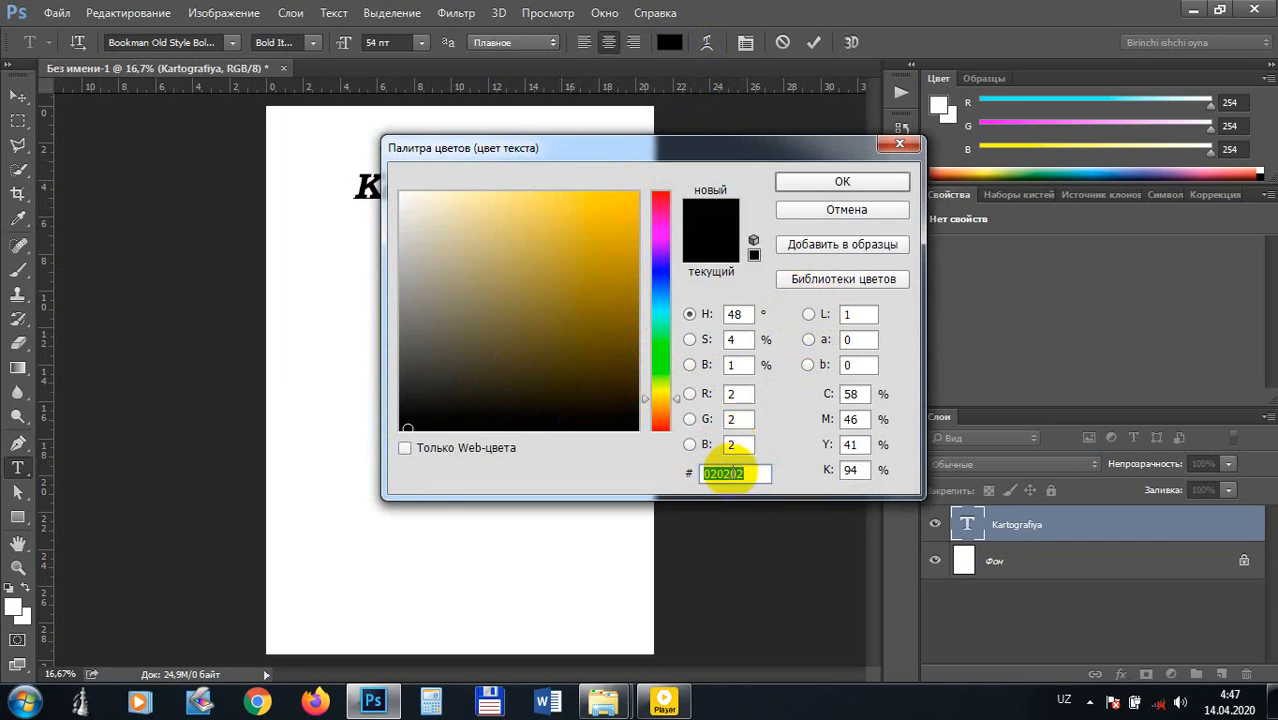
left_click(899, 144)
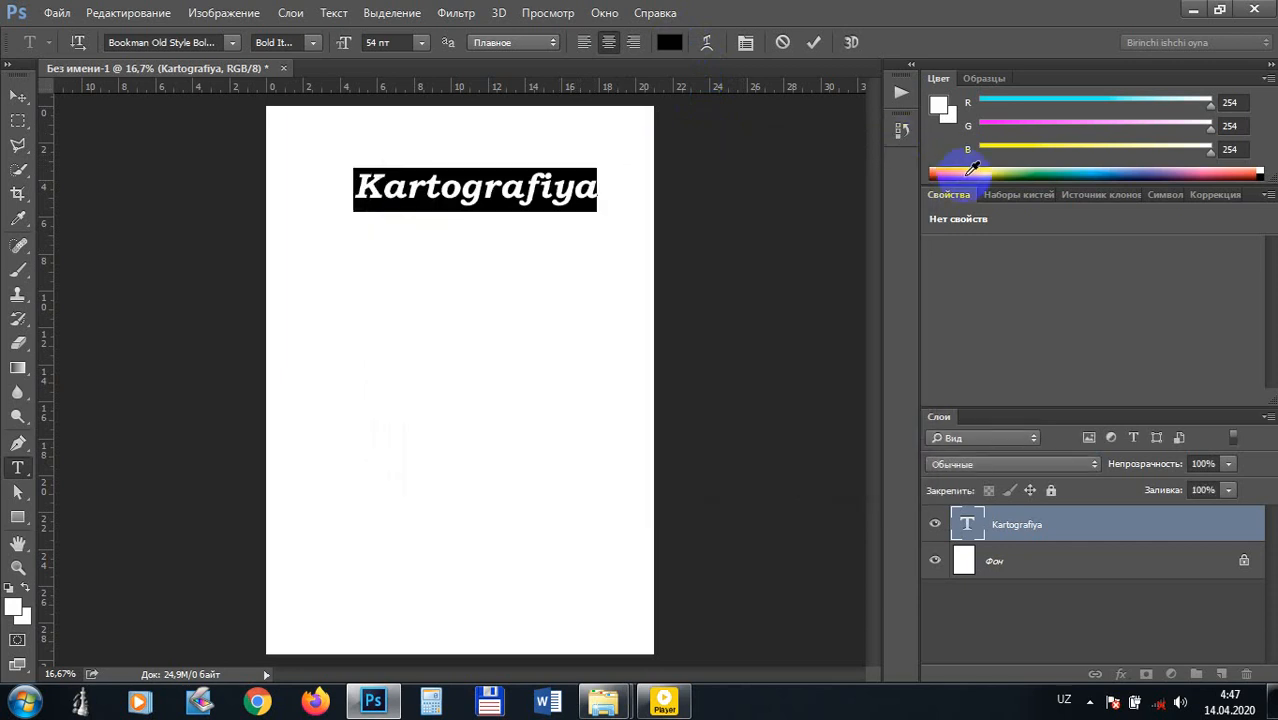
left_click(971, 168)
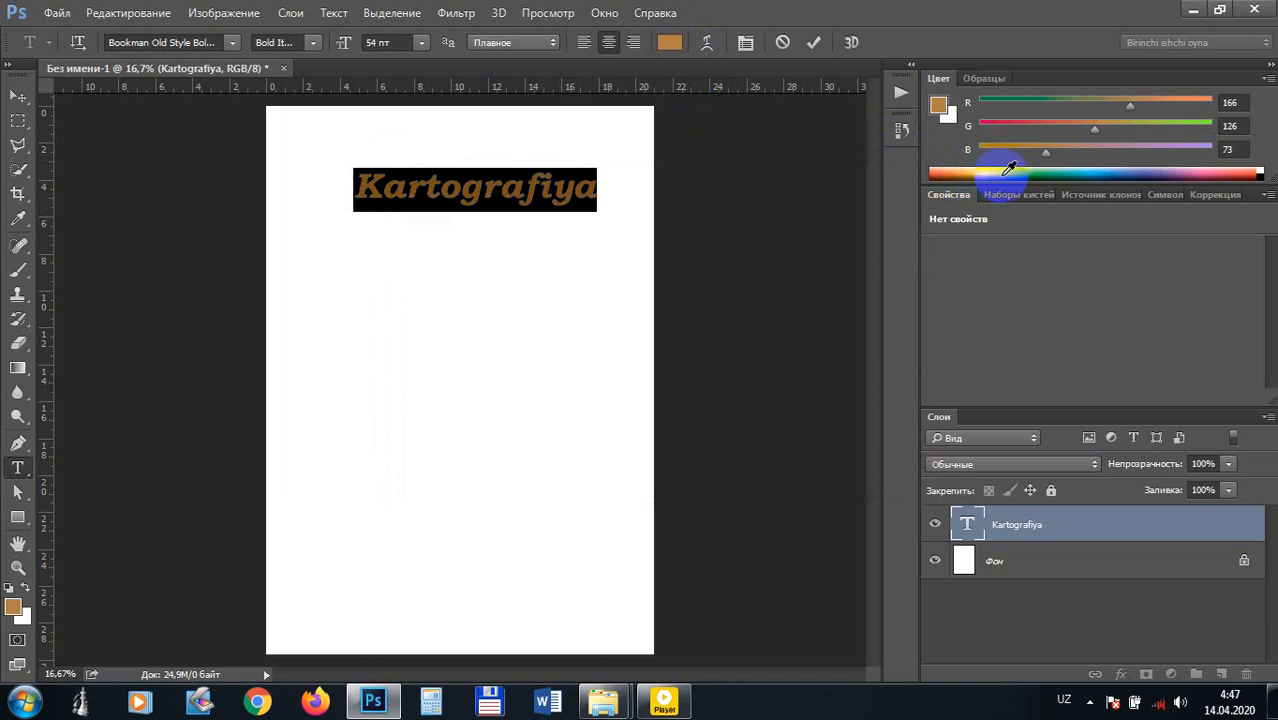
left_click(1010, 168)
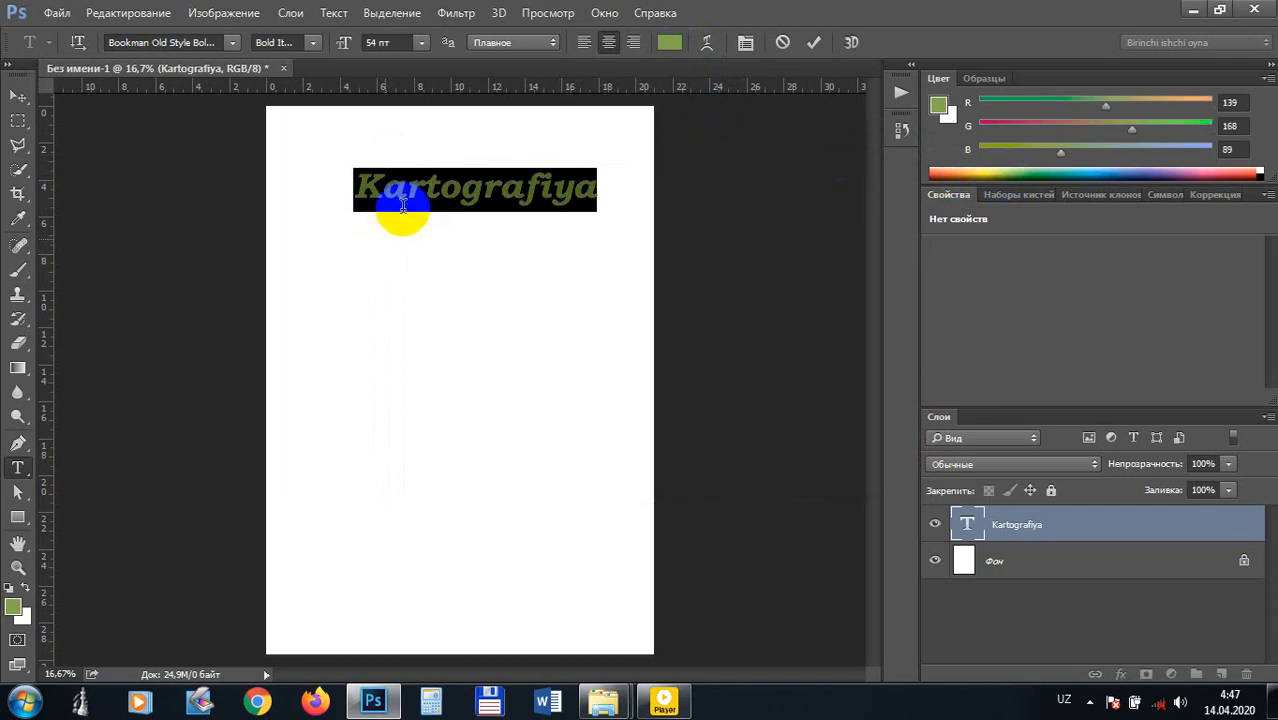
Step: Select only the letters "rt" in the word and recolour them salmon red, RGB 217, 109, 105
left_click(403, 205)
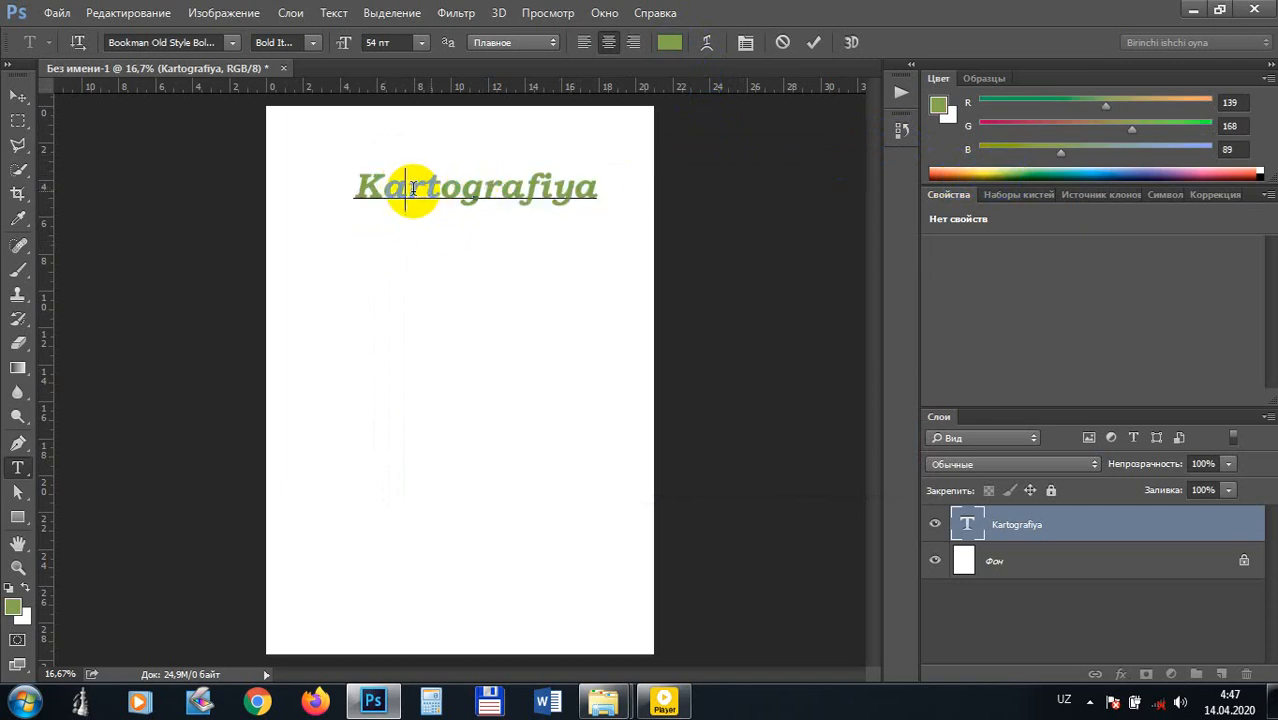
left_click_drag(409, 186, 438, 188)
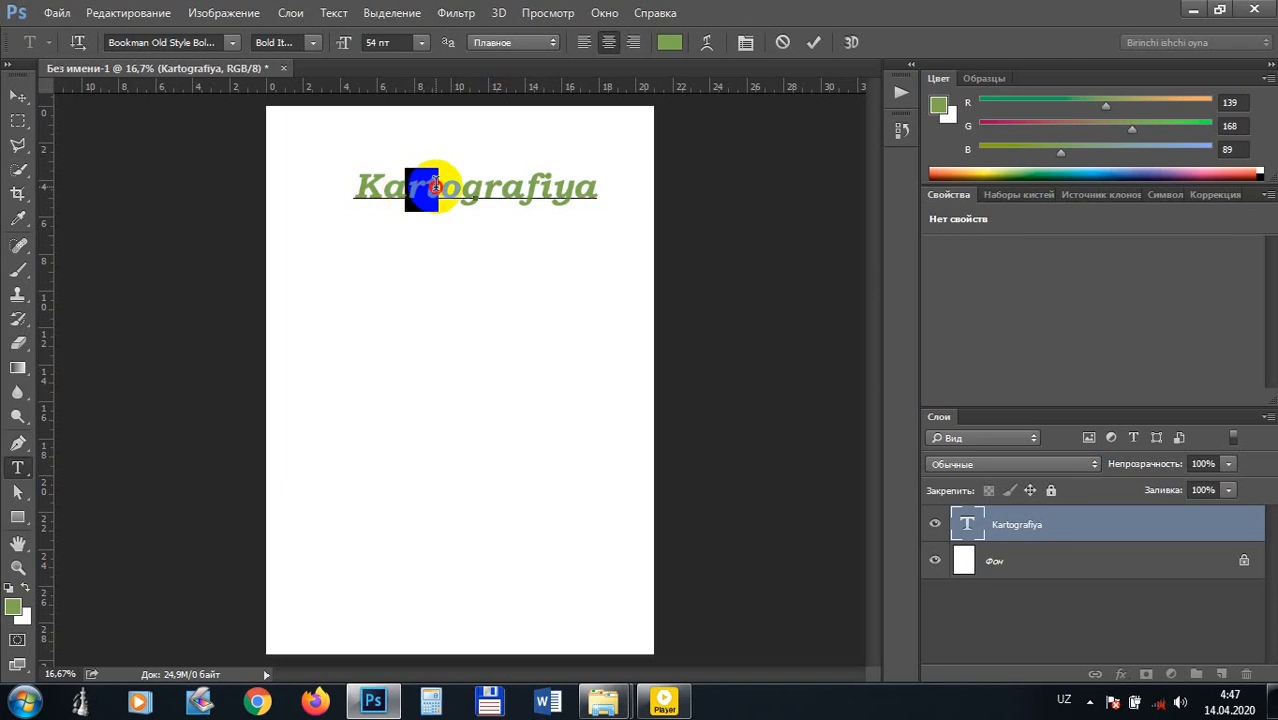
left_click(1056, 168)
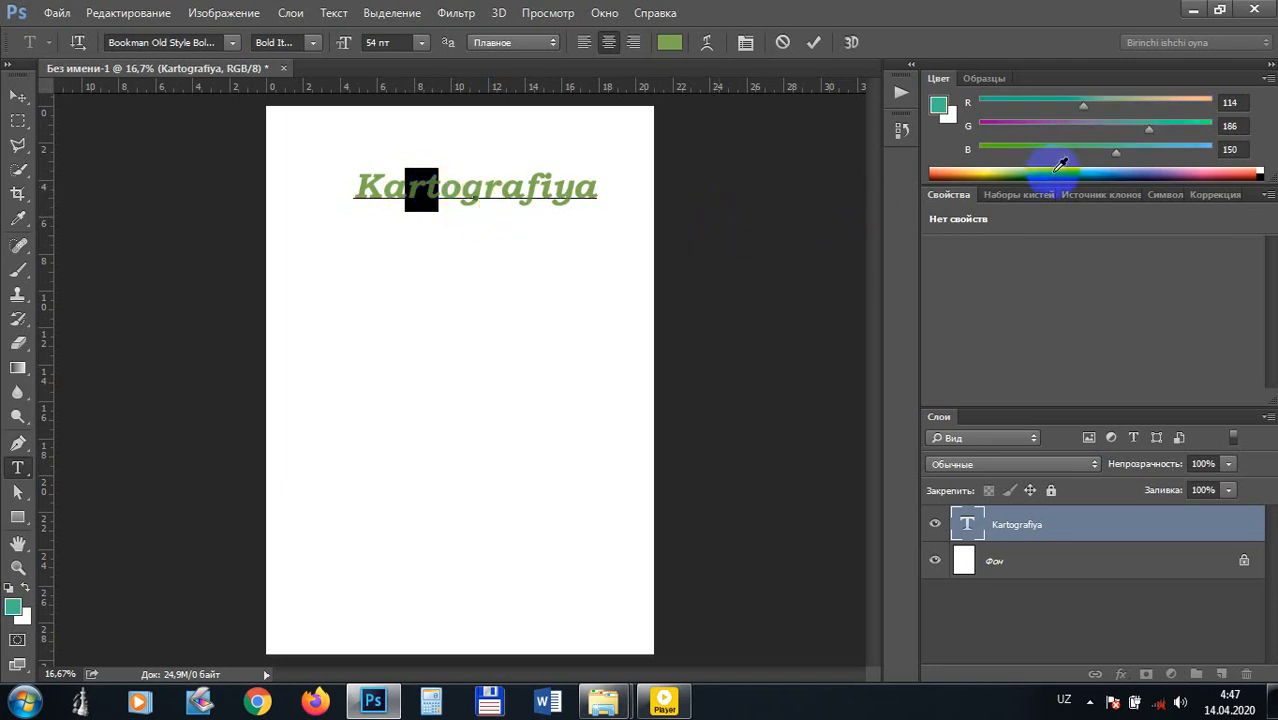
left_click(1244, 170)
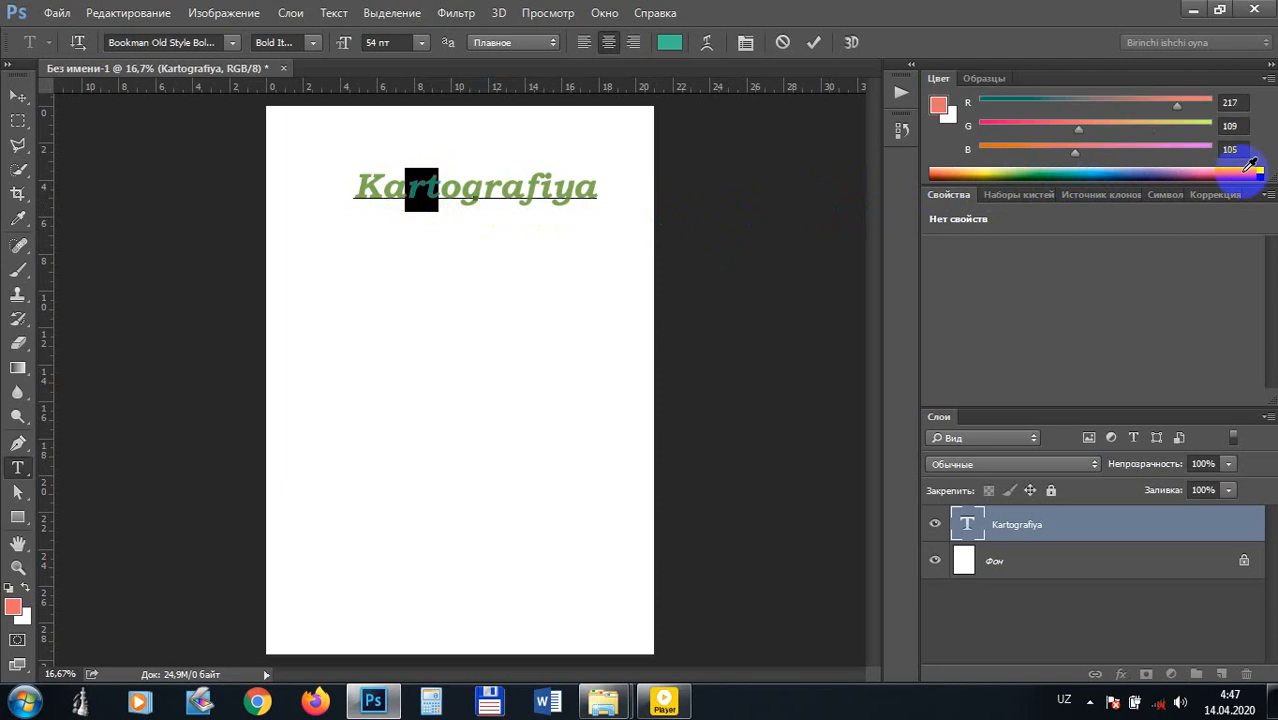
left_click(555, 195)
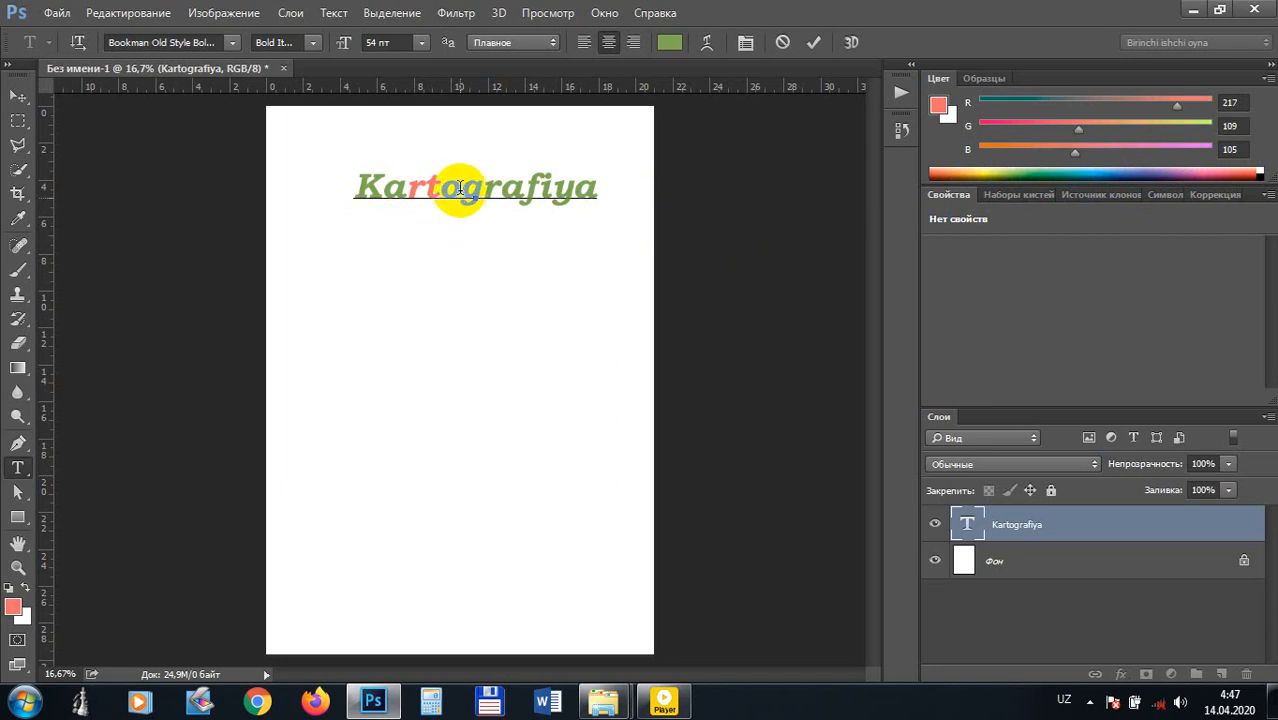
Step: Stretch the text taller with its transform frame to about 113 pt and commit the text
key("ctrl")
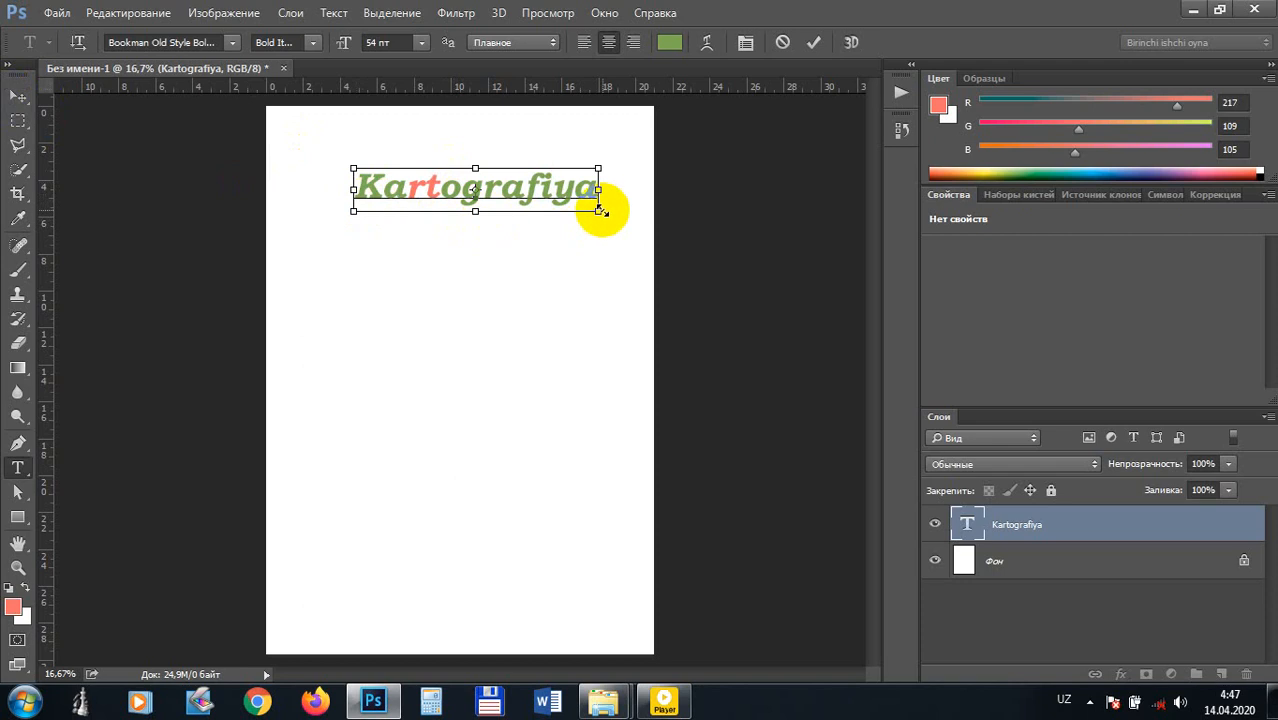
left_click_drag(601, 212, 605, 246)
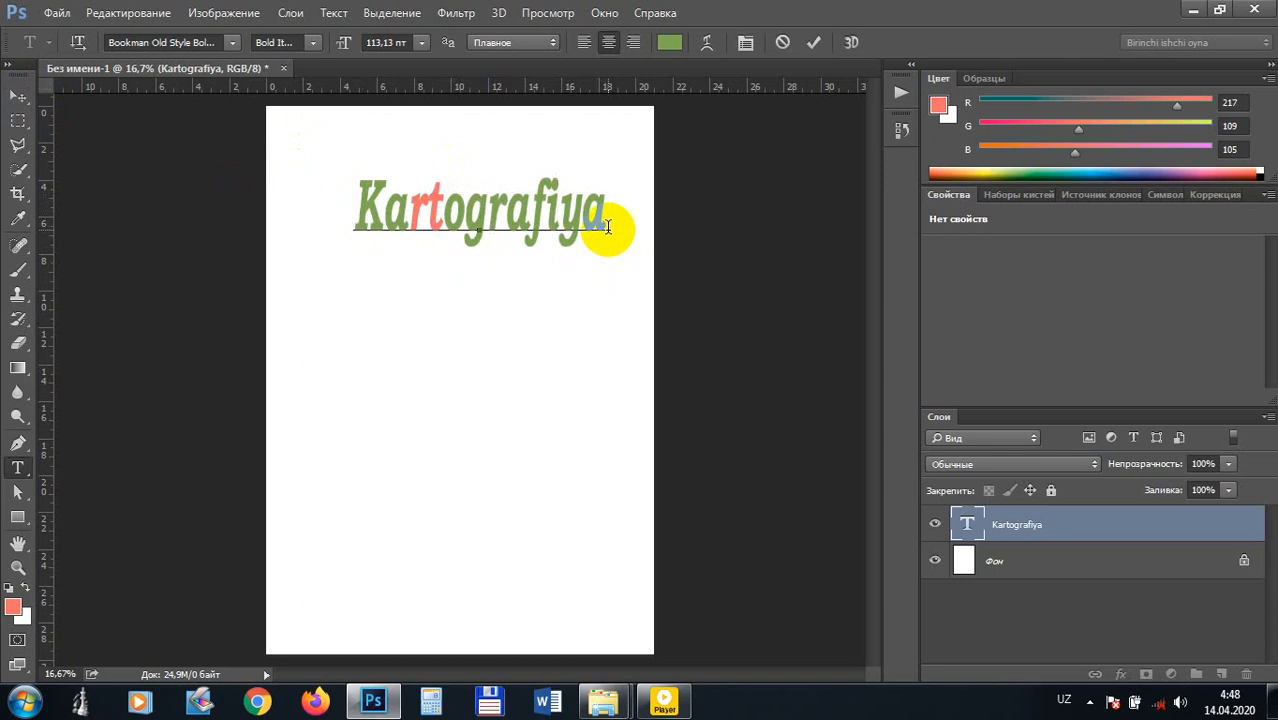
left_click(18, 95)
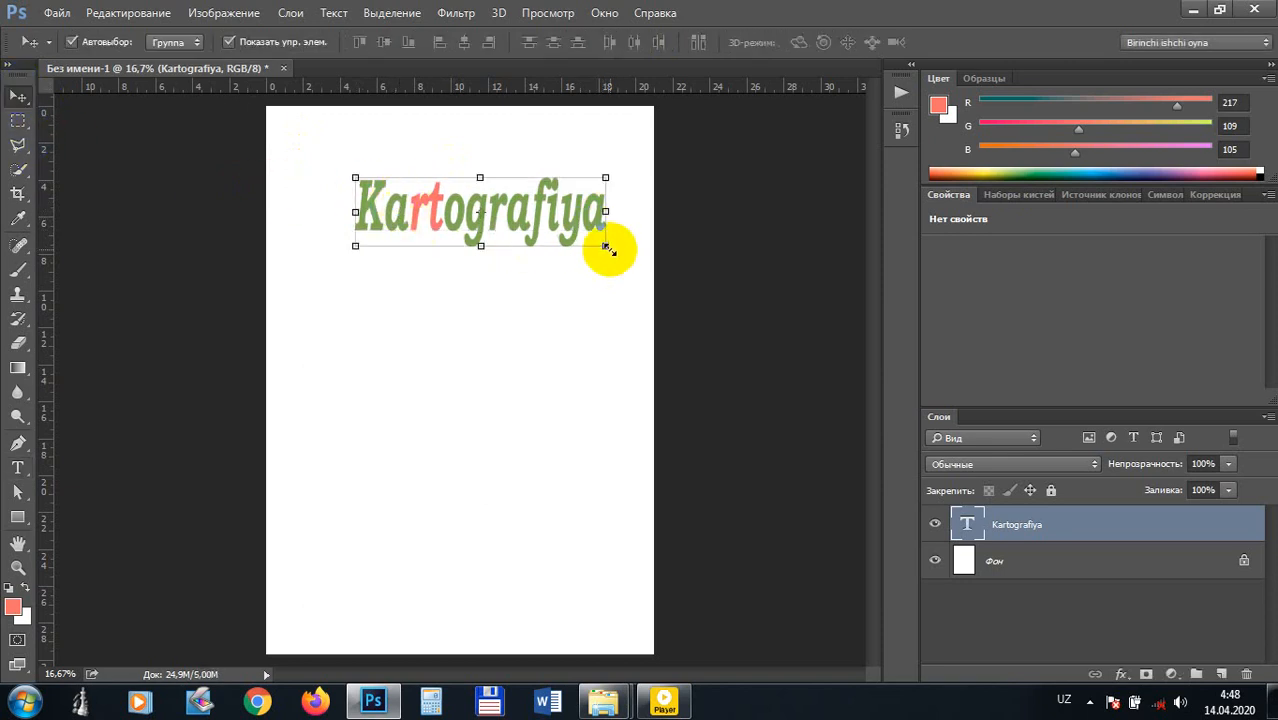
Step: Try enlarging the whole "Kartografiya" text to about 111% with its transform frame, and cancel the transformation
mouse_move(607, 247)
left_mouse_down()
mouse_move(630, 271)
mouse_move(612, 256)
left_mouse_up()
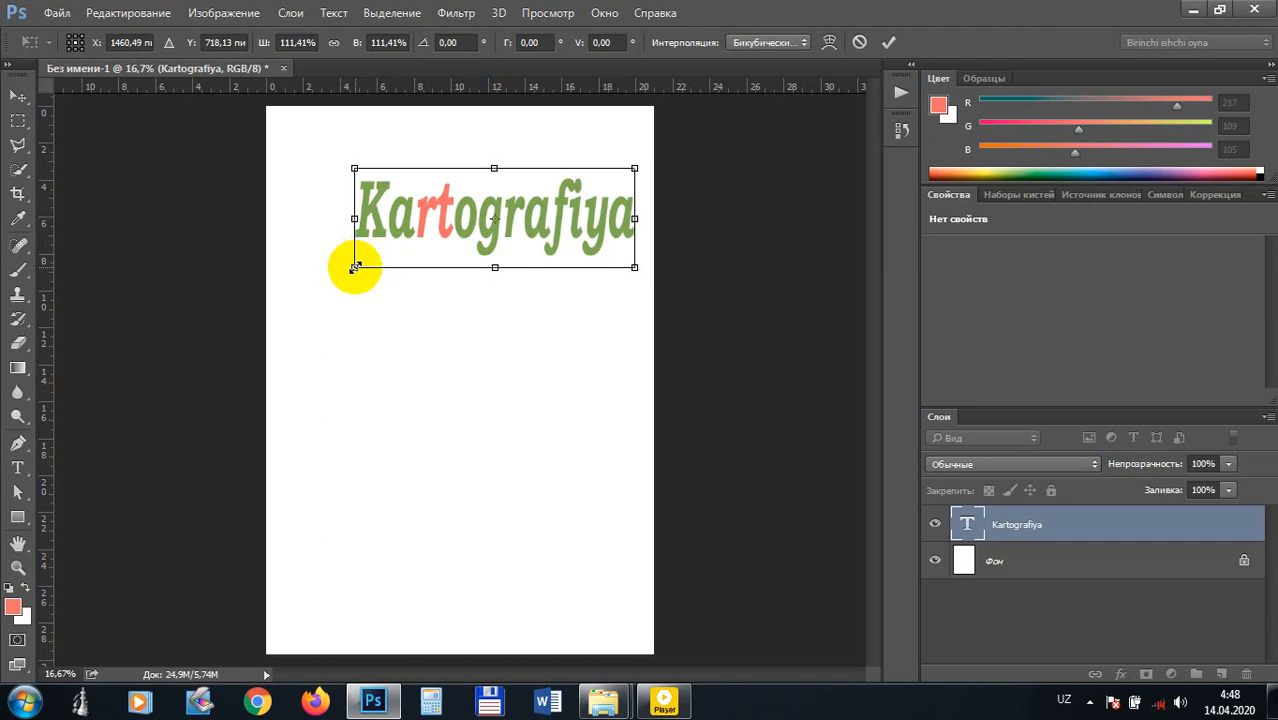
left_click_drag(354, 267, 338, 279)
left_click(858, 43)
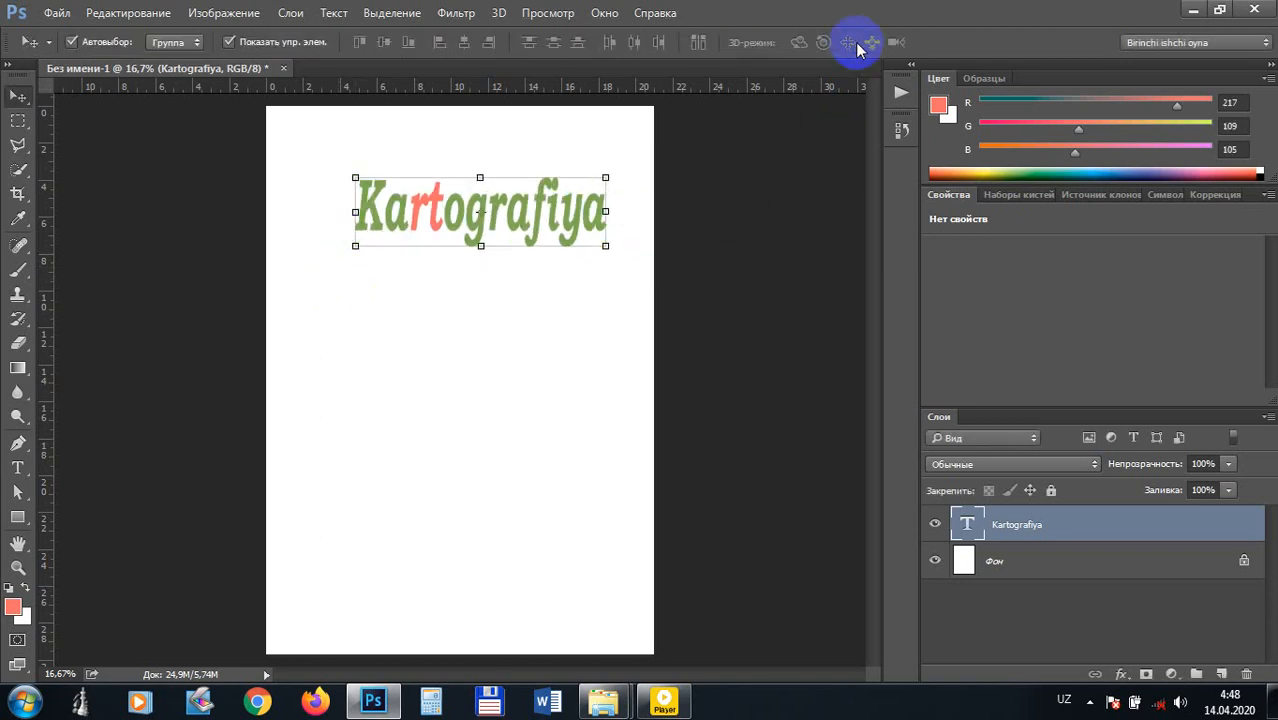
Step: Revert the document history to the text edit before the move, and shift the black "Kartografiya" text right so it lies fully on the page
left_click(899, 130)
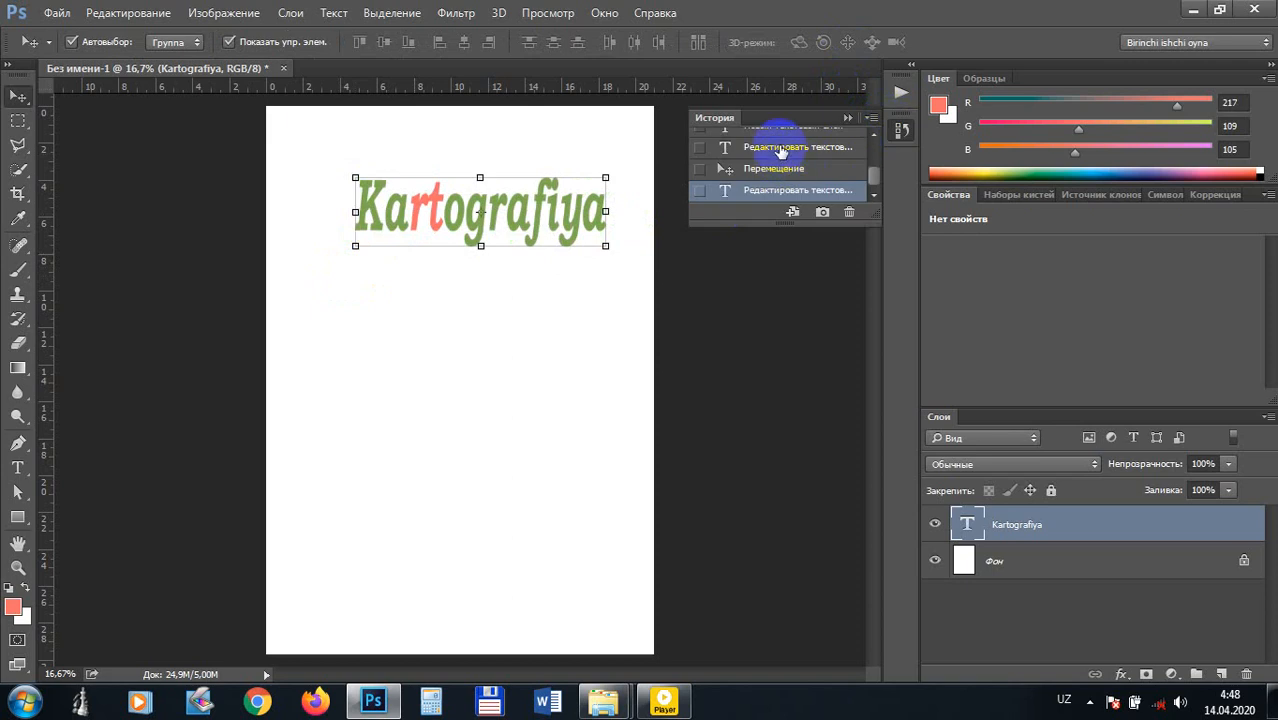
left_click(781, 148)
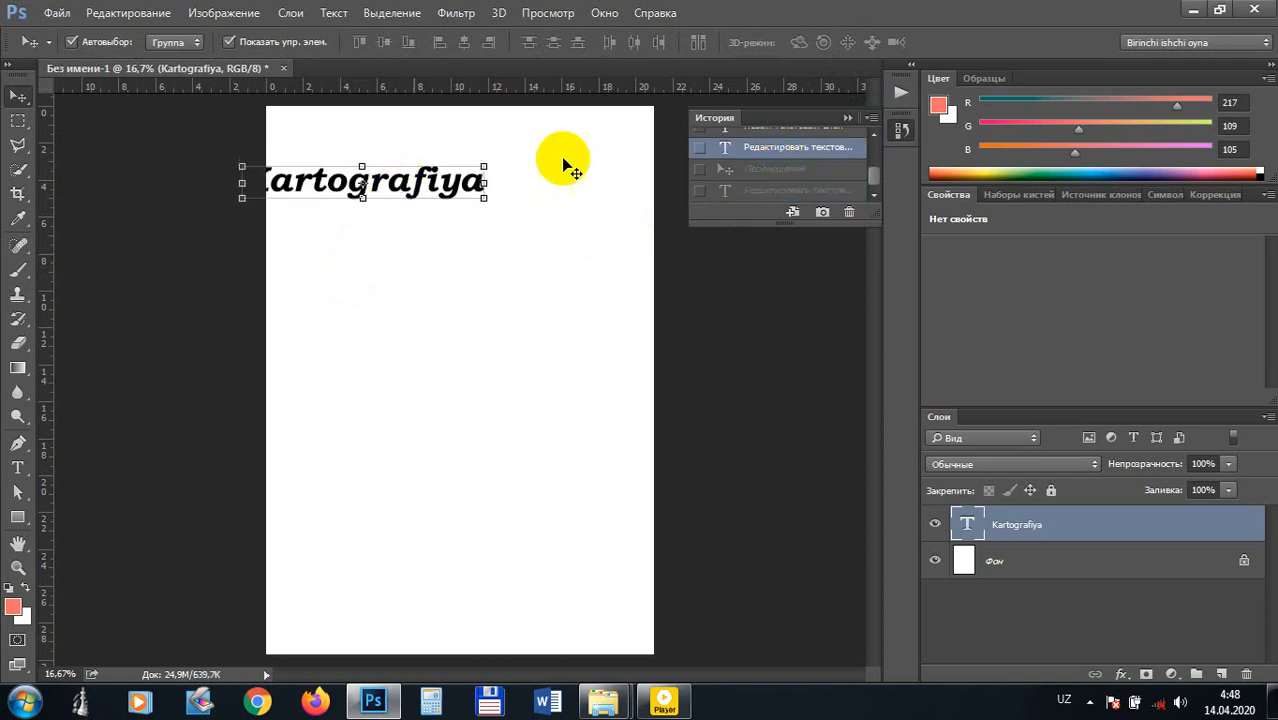
left_click(846, 119)
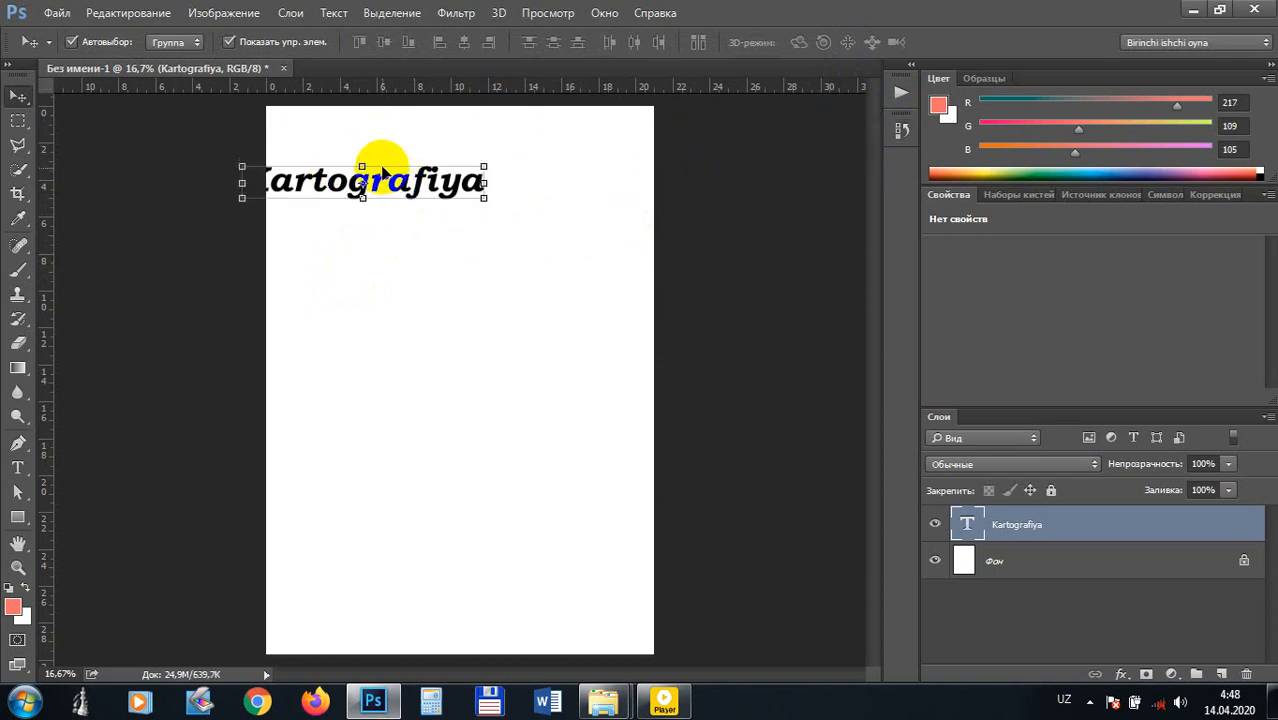
left_click_drag(376, 170, 469, 168)
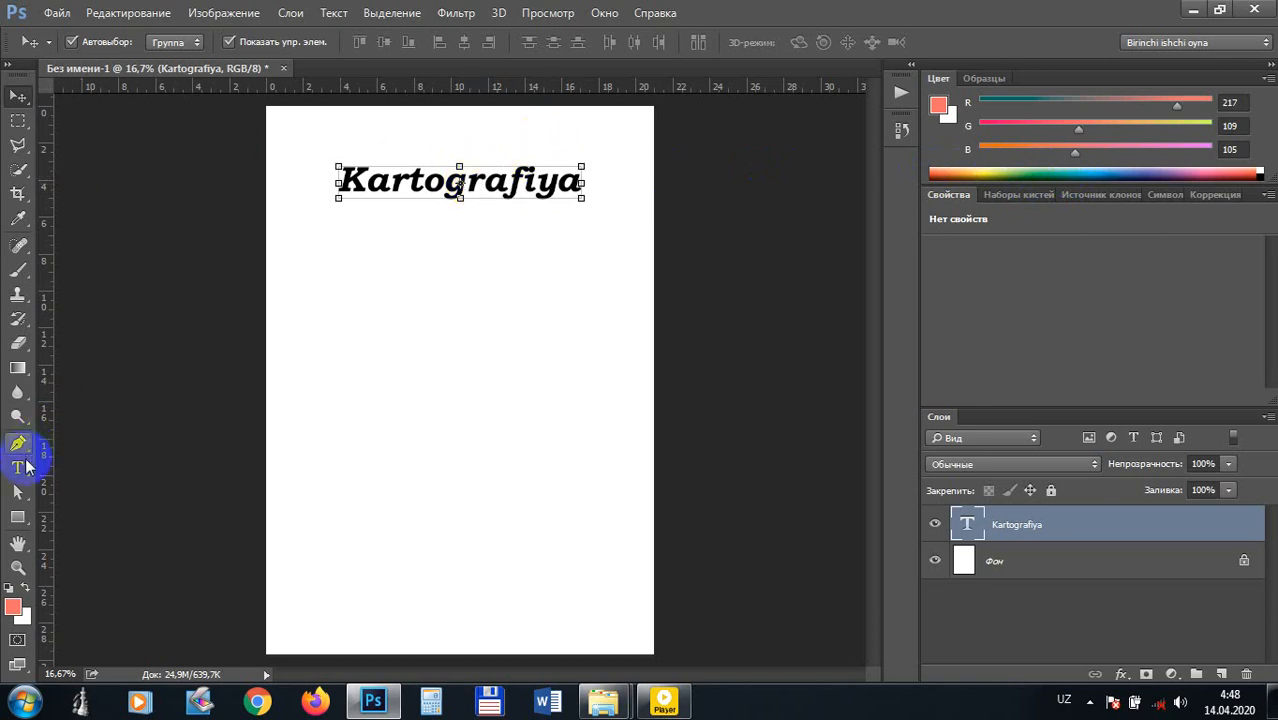
Step: Add the vertical text "ATLAS" below the beginning of "Kartografiya" with the Vertical Type tool
left_click(26, 467)
left_click(426, 184)
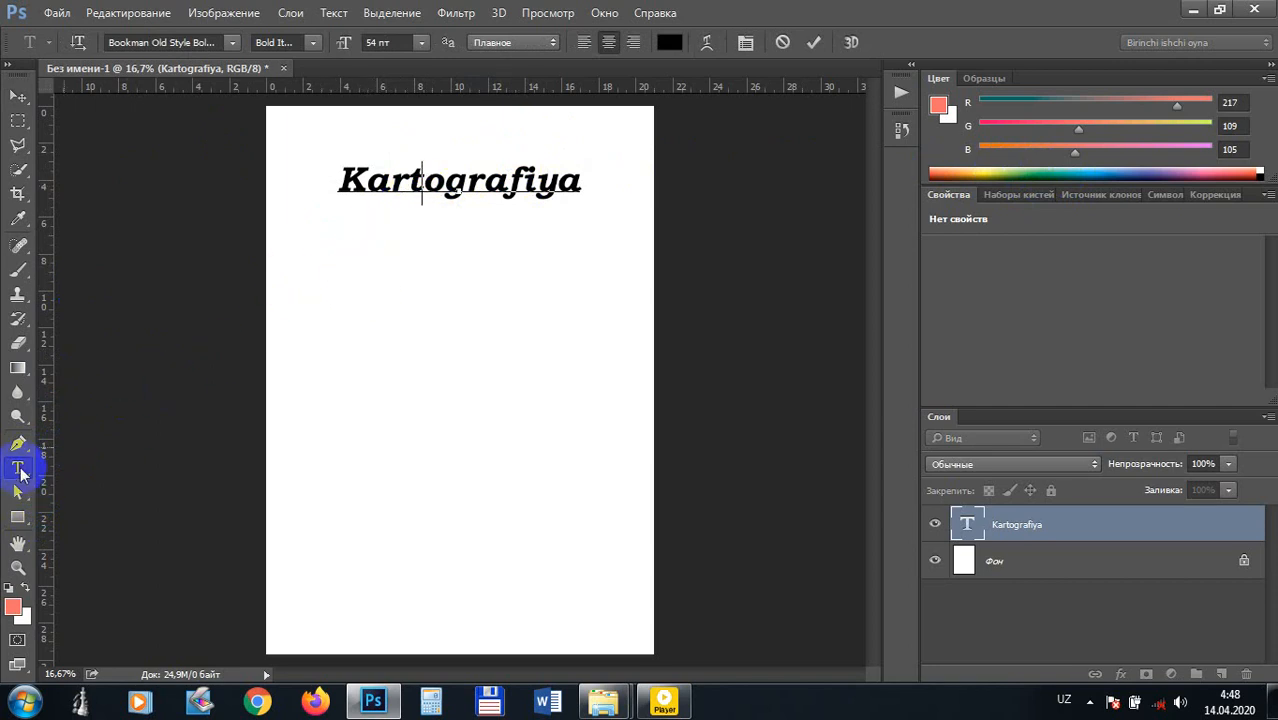
left_click(18, 470)
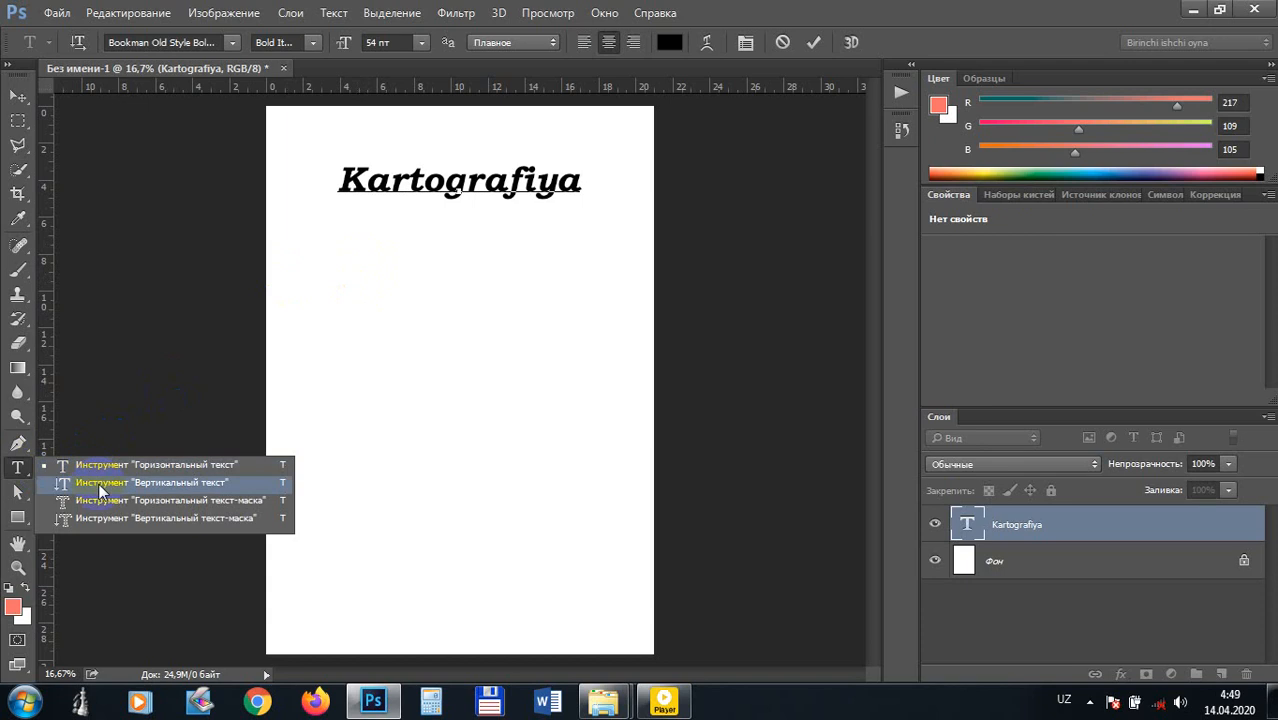
left_click(194, 485)
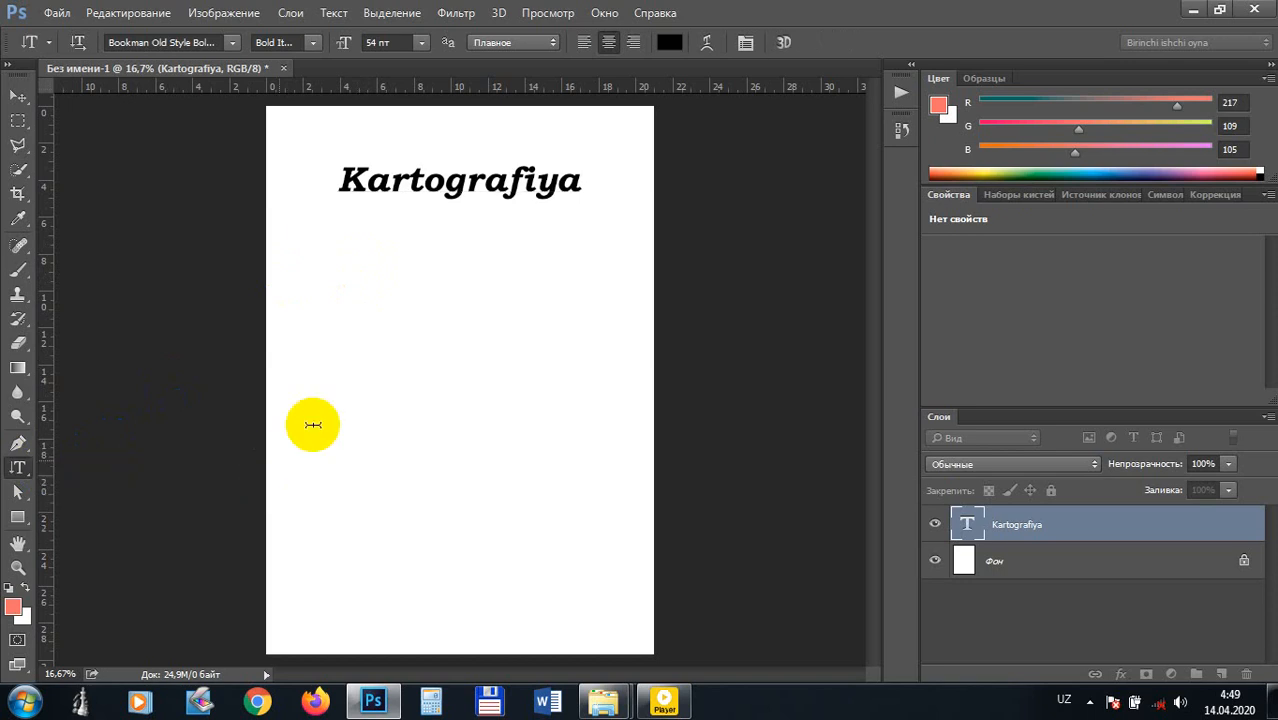
left_click(348, 308)
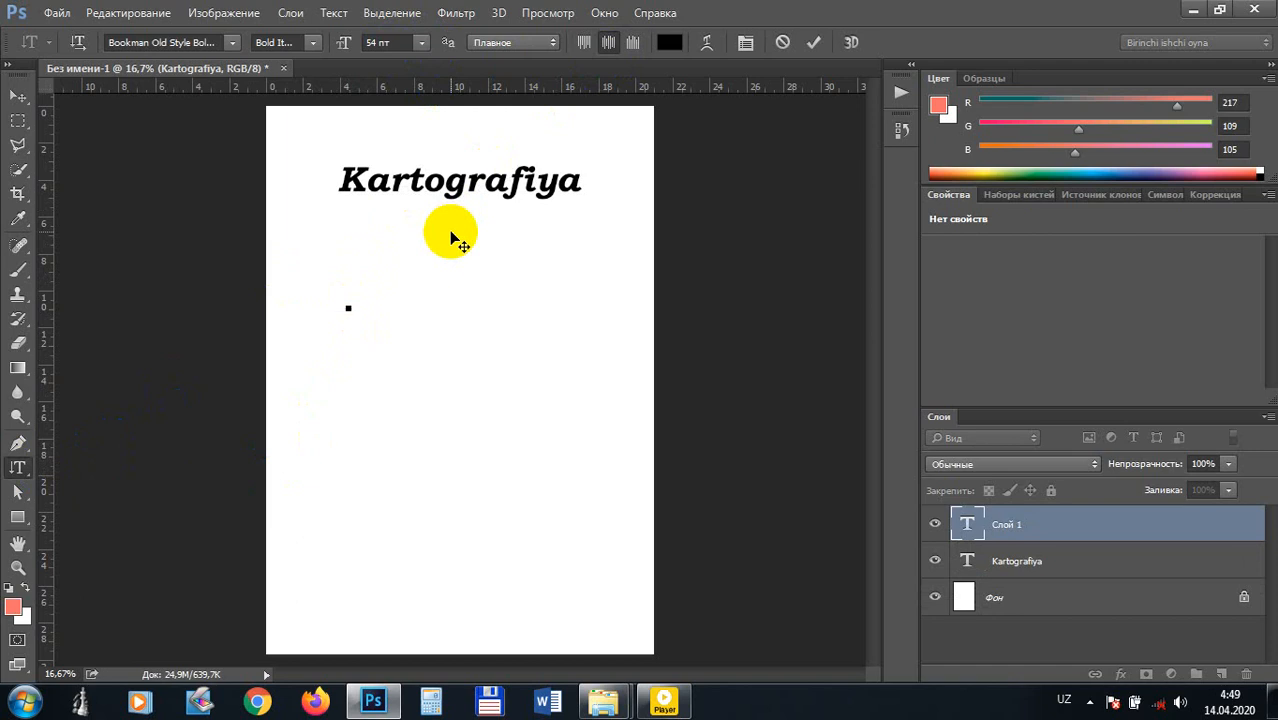
type("ATLAS")
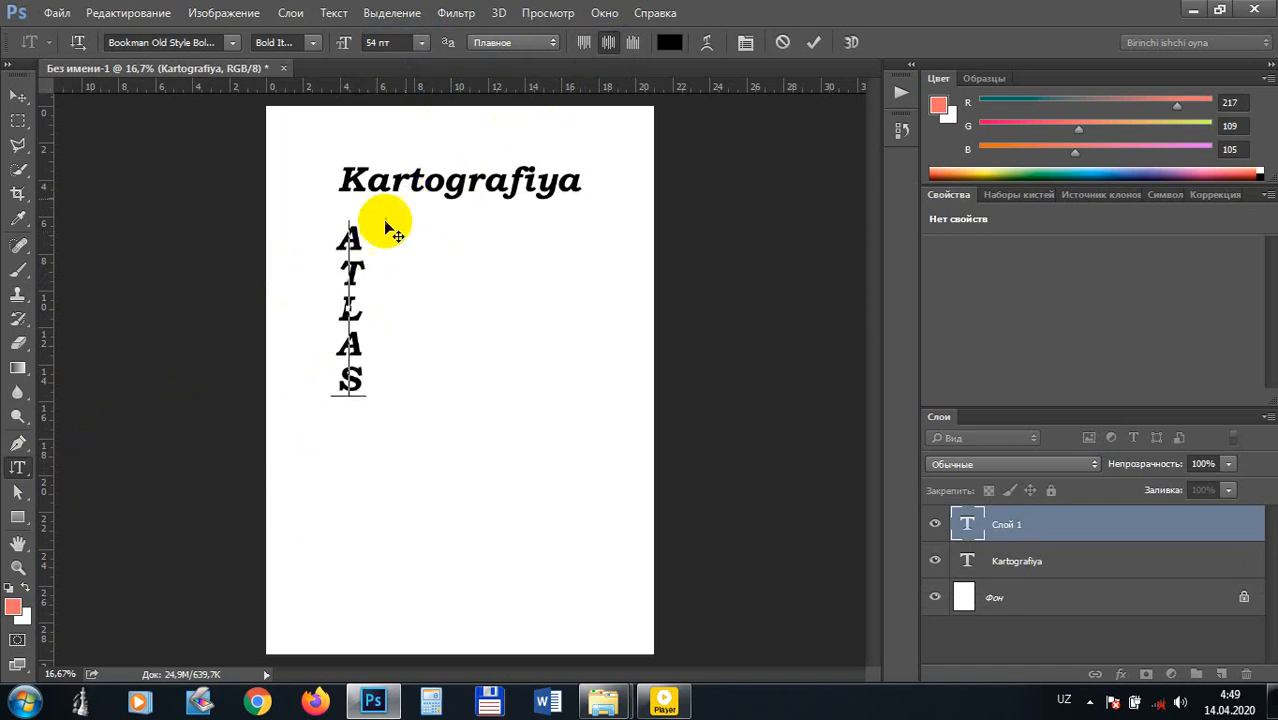
Step: Select the whole "ATLAS" text, set its size to 66 pt and recolour it light orange, RGB 234, 171, 115
left_click_drag(334, 268, 353, 235)
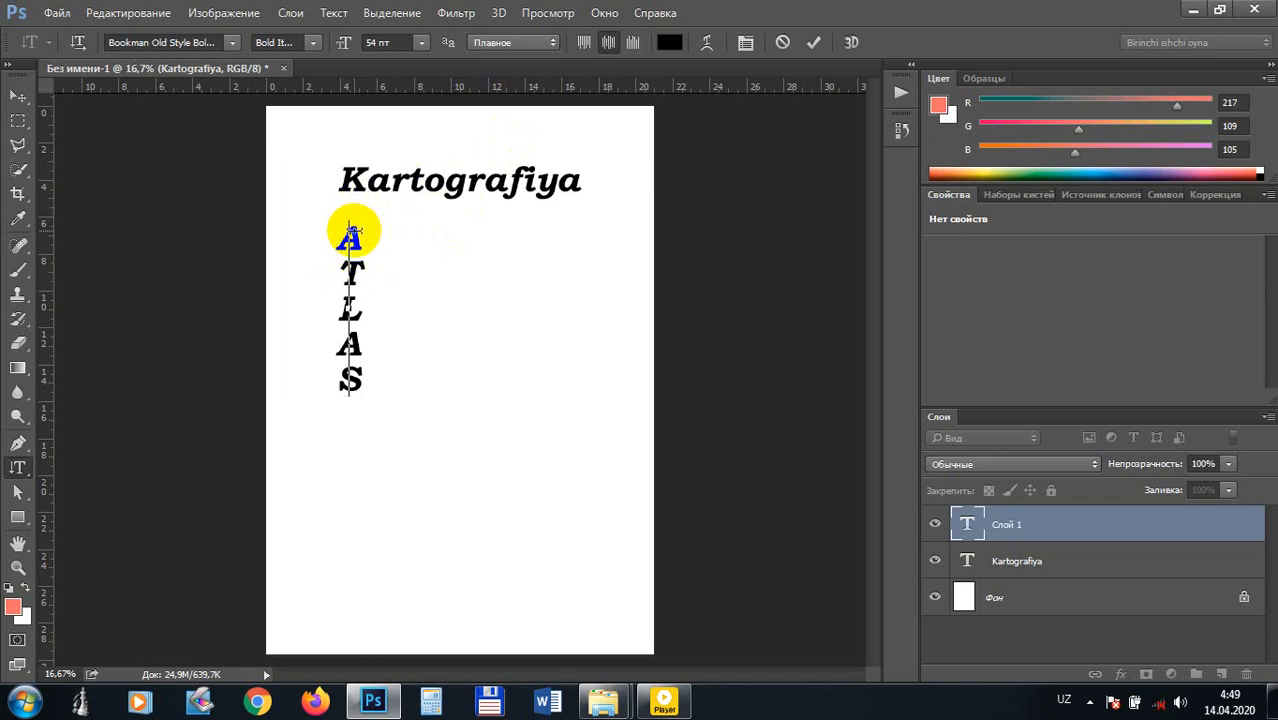
double_click(353, 232)
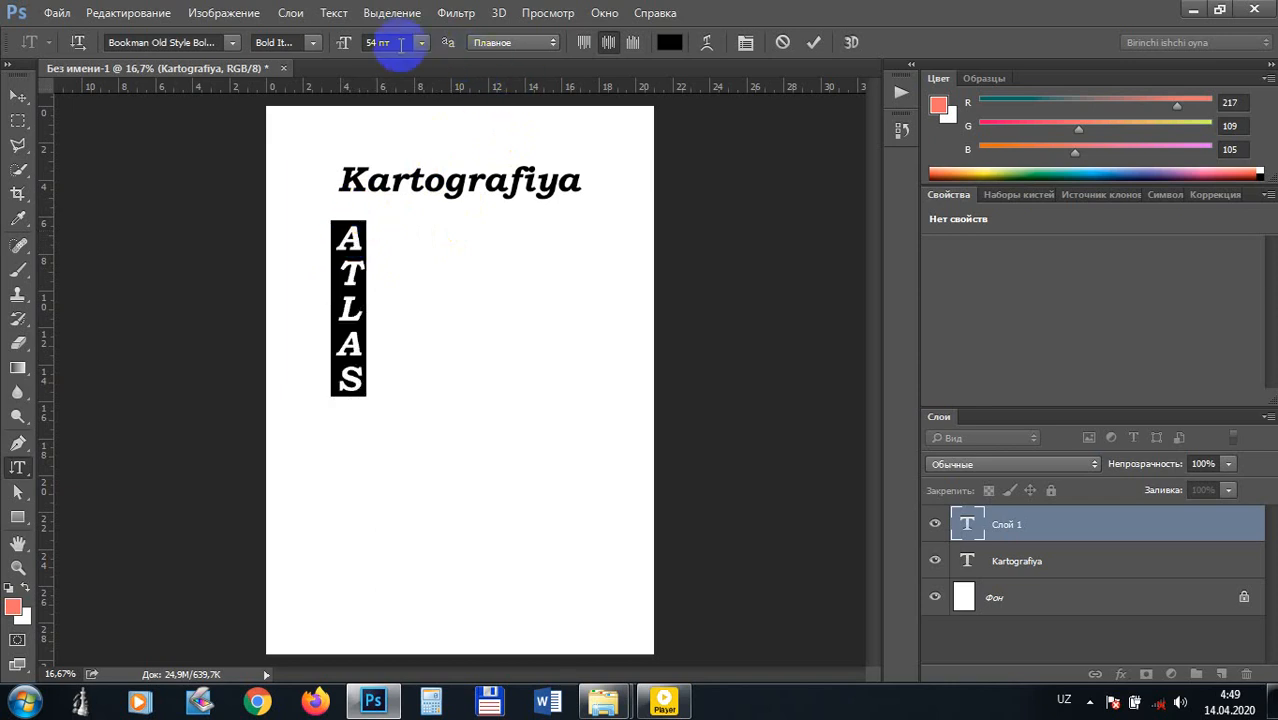
left_click_drag(400, 43, 366, 43)
scroll(367, 43, "up", 12)
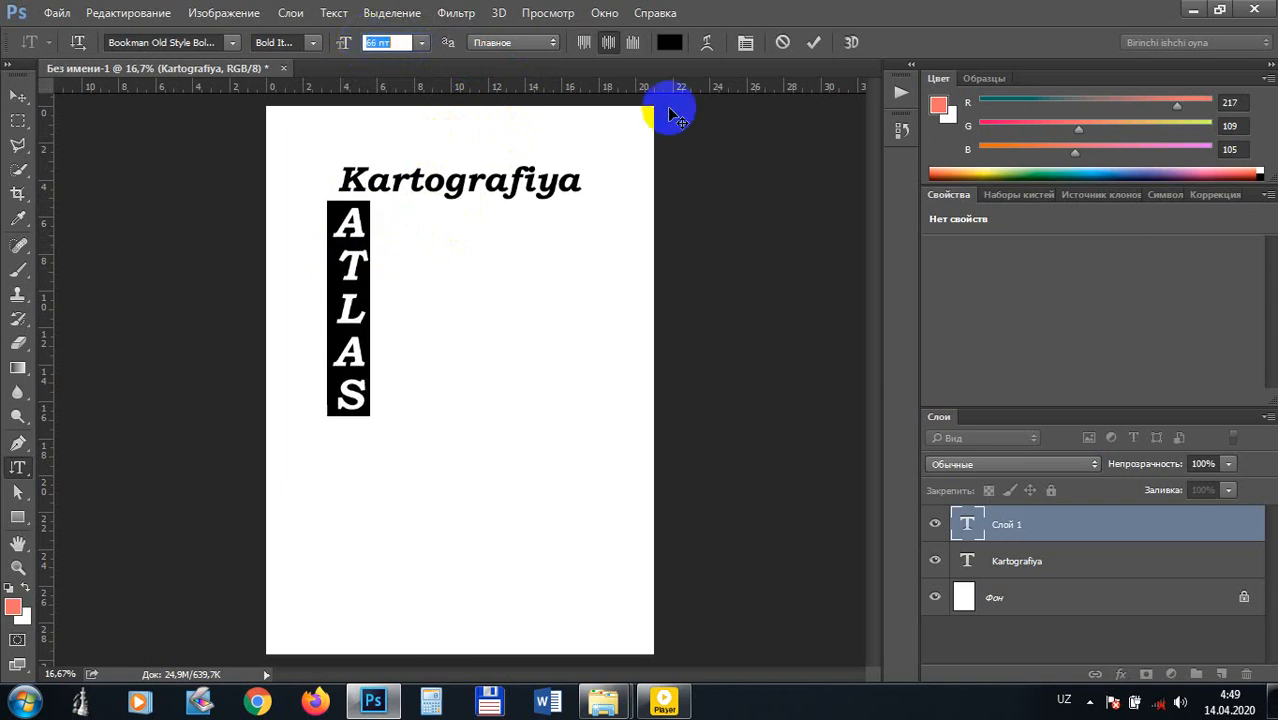
left_click(957, 168)
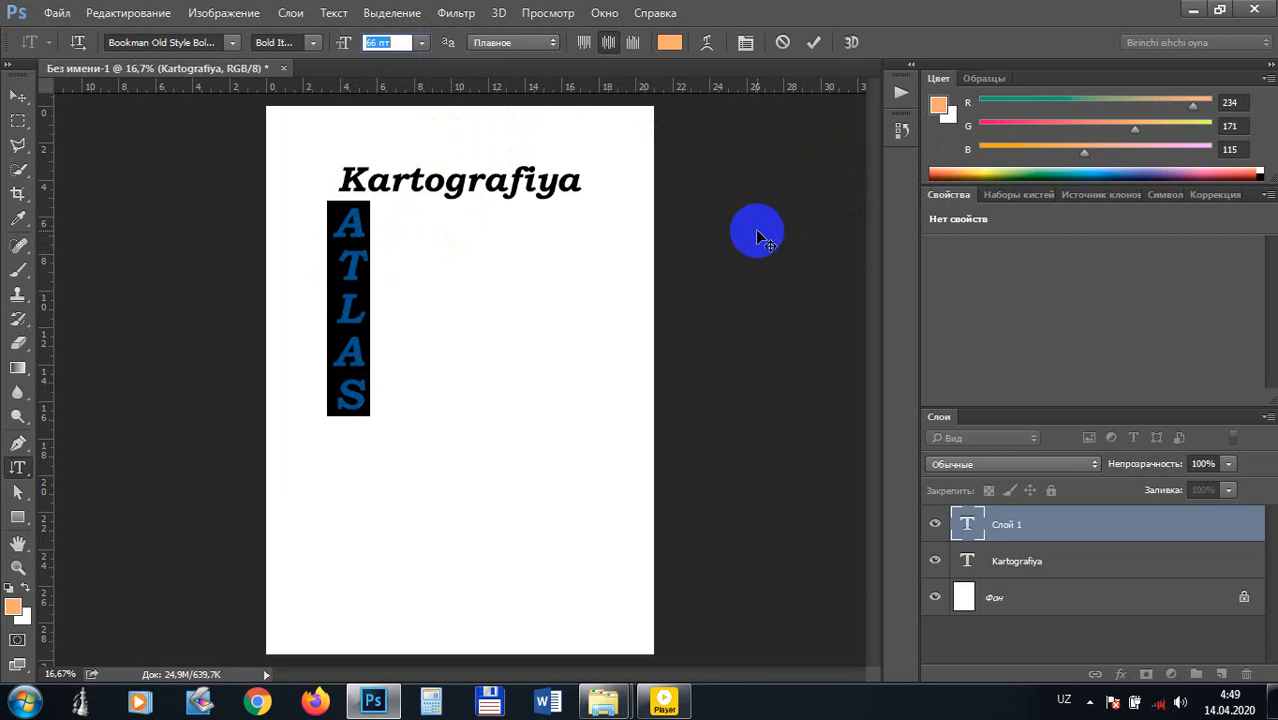
left_click(352, 272)
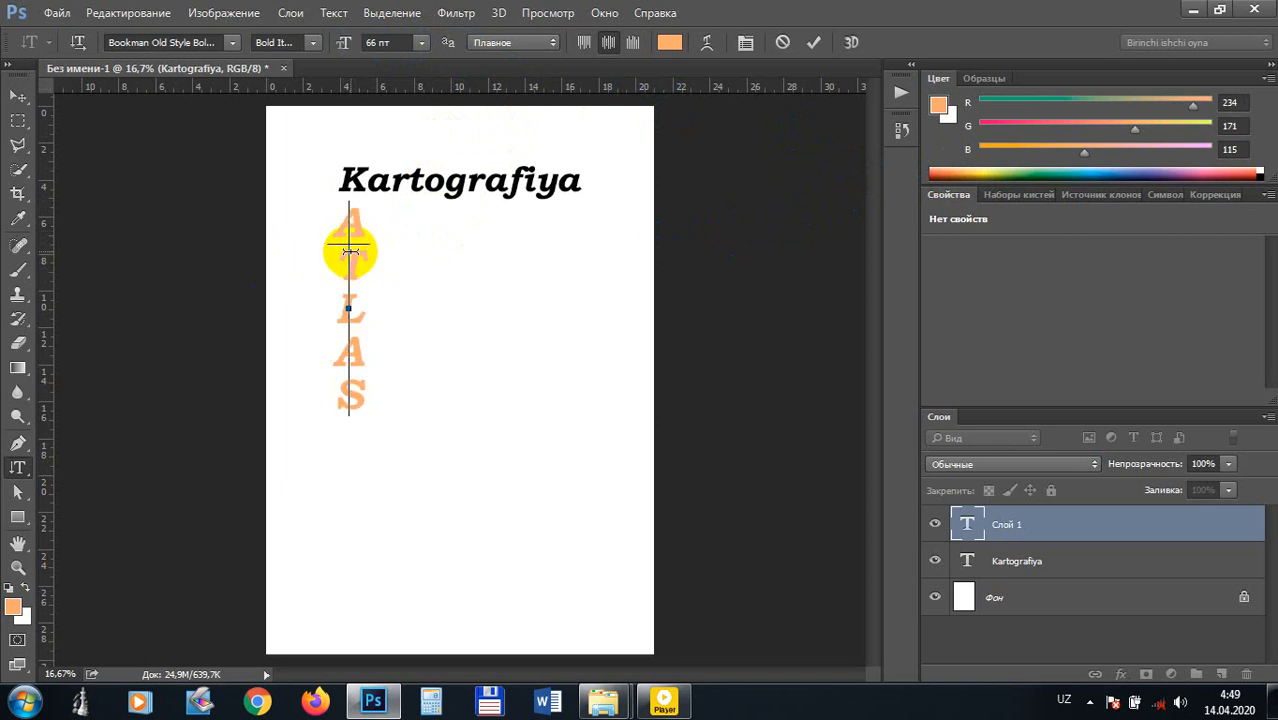
Step: Move "ATLAS" toward the page's left edge and "Kartografiya" to the right so the two texts are spaced apart
left_click(16, 97)
left_click_drag(354, 265, 331, 264)
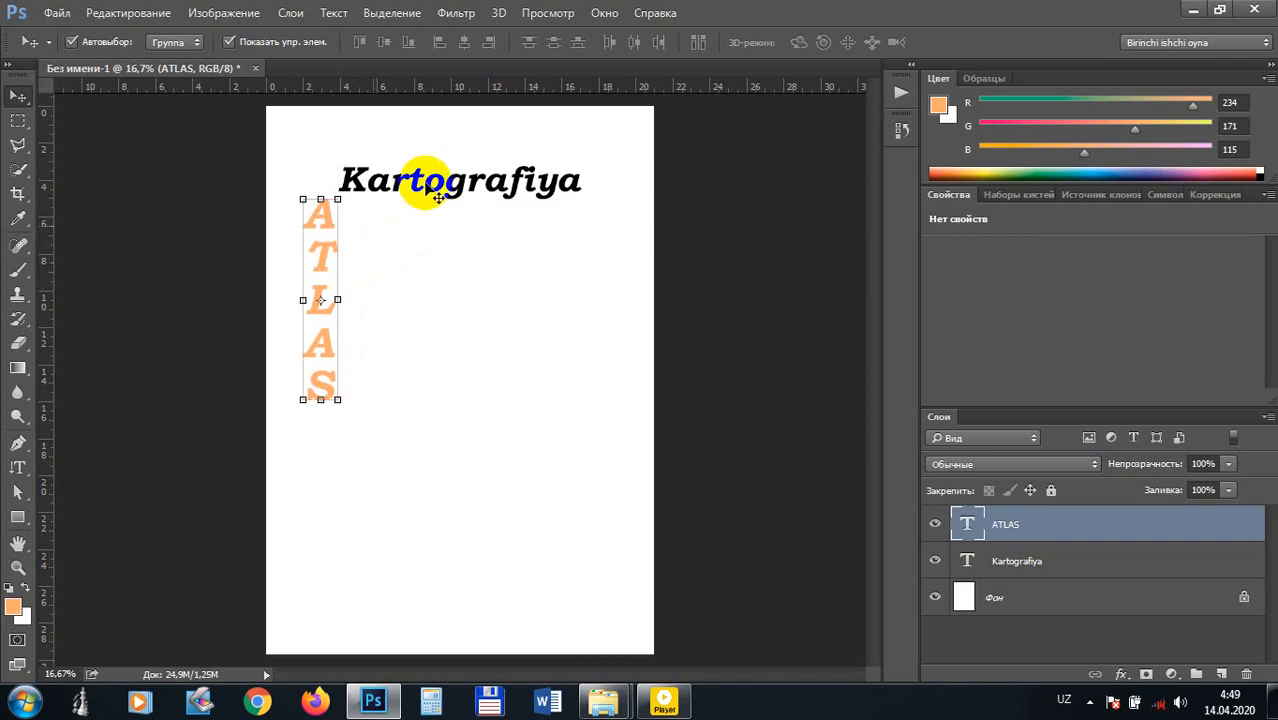
left_click_drag(430, 185, 472, 182)
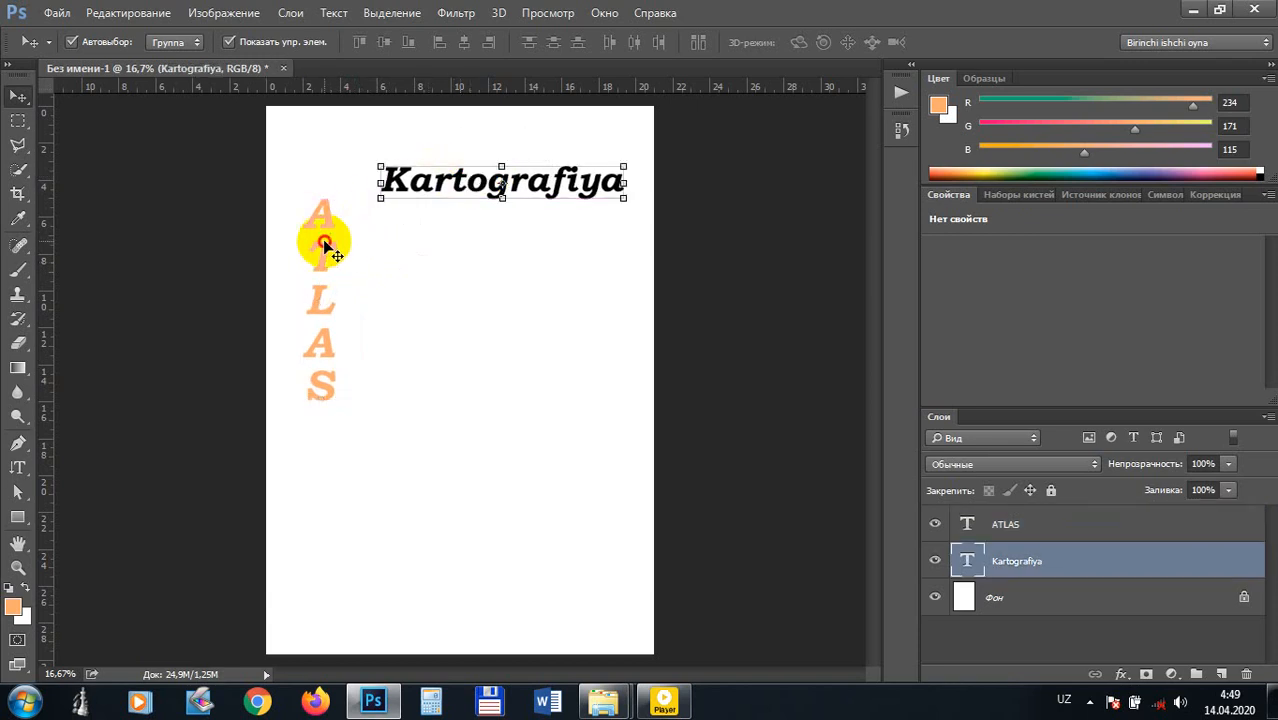
mouse_move(327, 249)
left_mouse_down()
mouse_move(322, 211)
mouse_move(322, 243)
left_mouse_up()
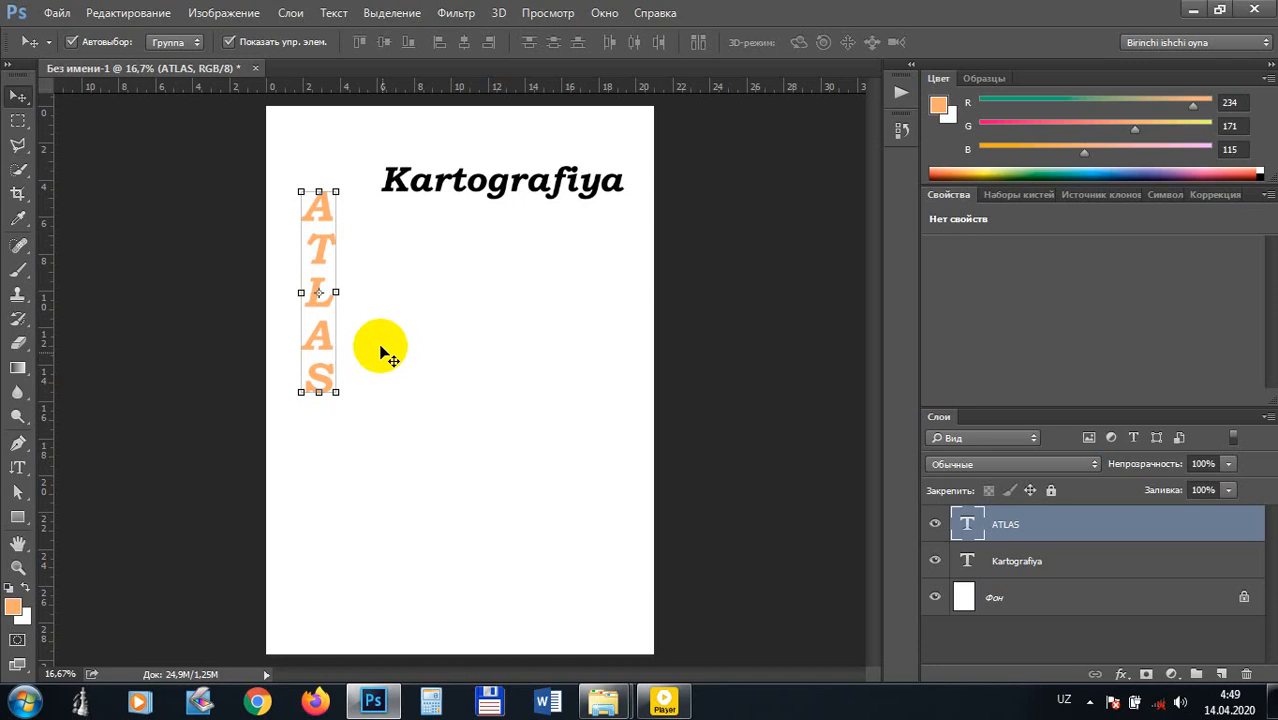
left_click(381, 352)
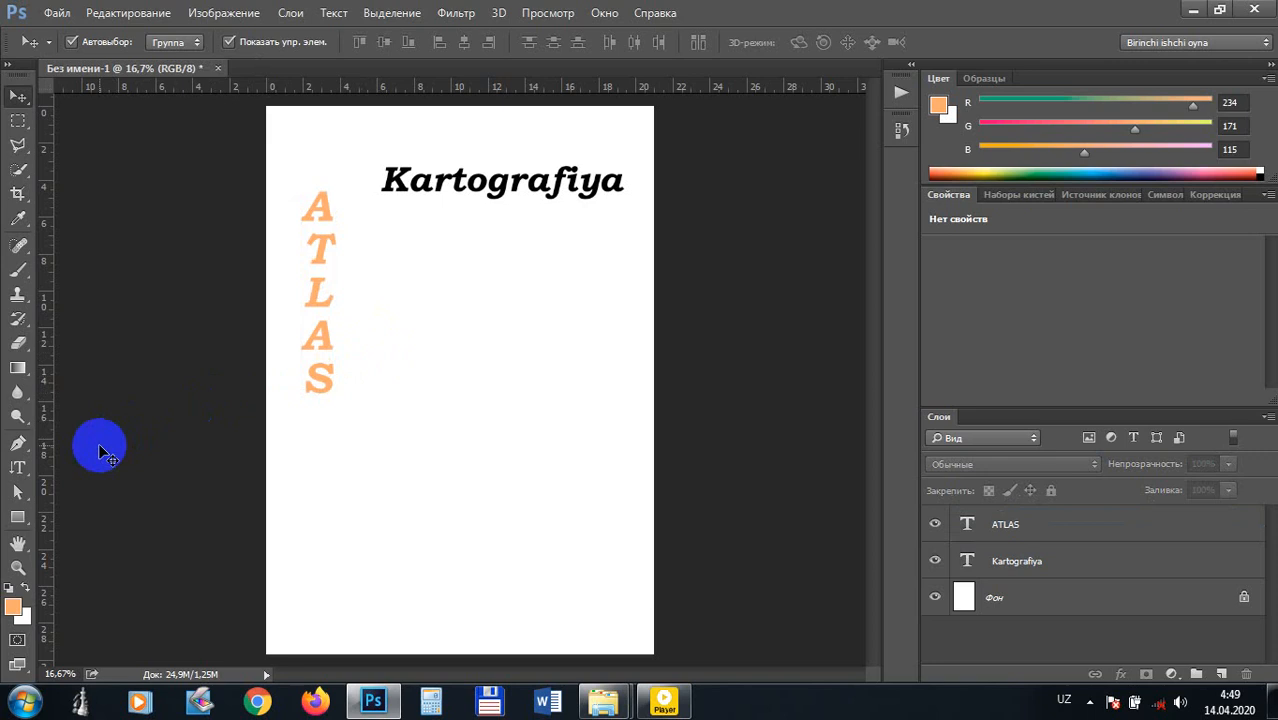
Step: Select the whole vertical "ATLAS" text and apply strikethrough to it in the character settings
left_click(328, 246)
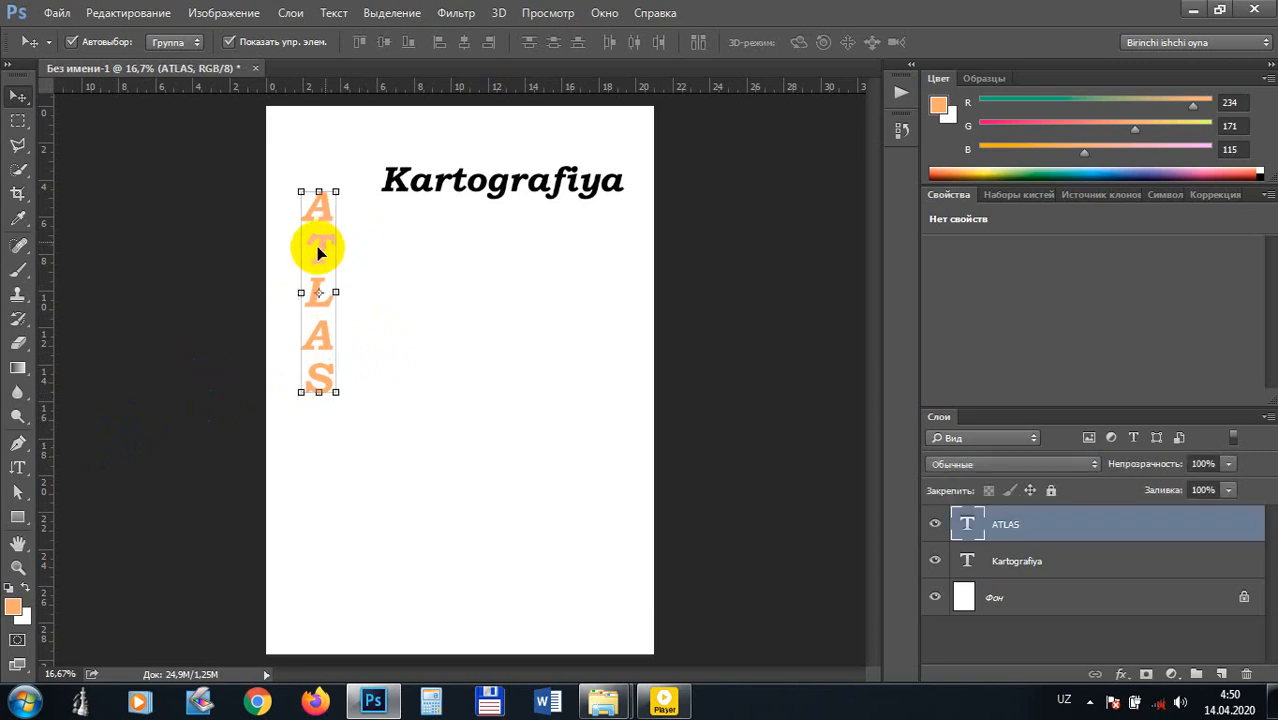
left_click(17, 467)
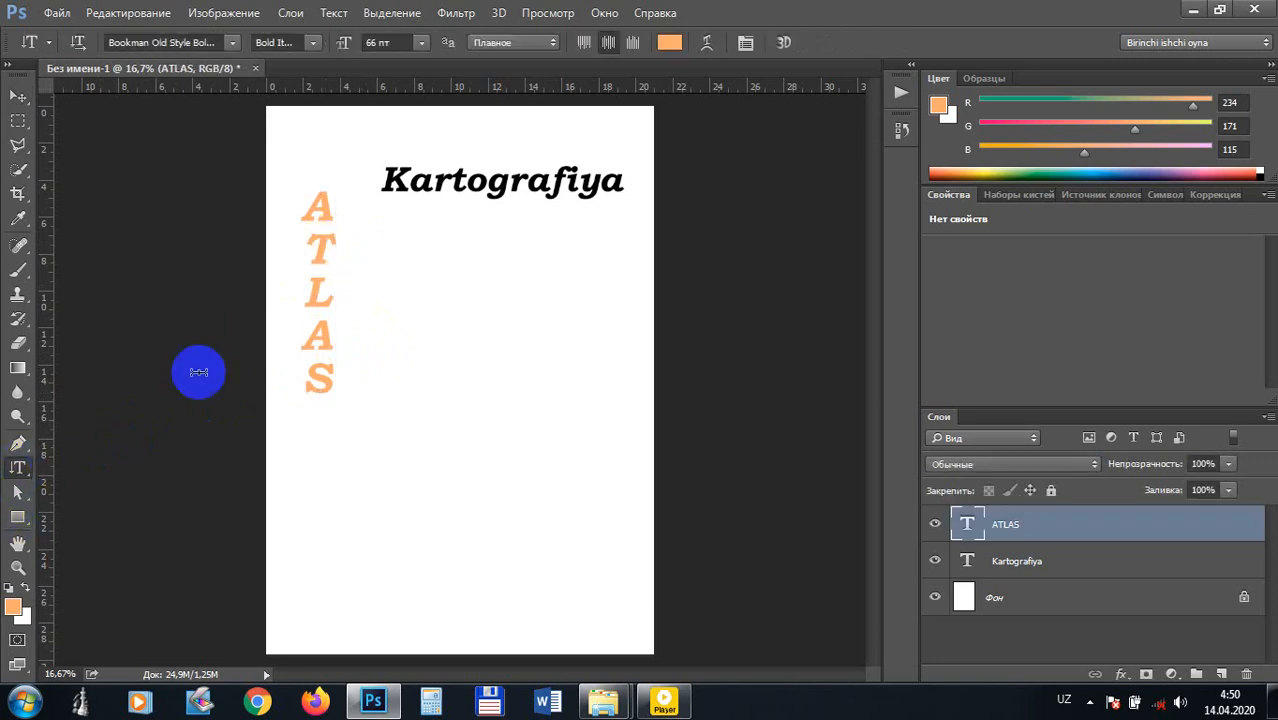
left_click(323, 214)
double_click(323, 214)
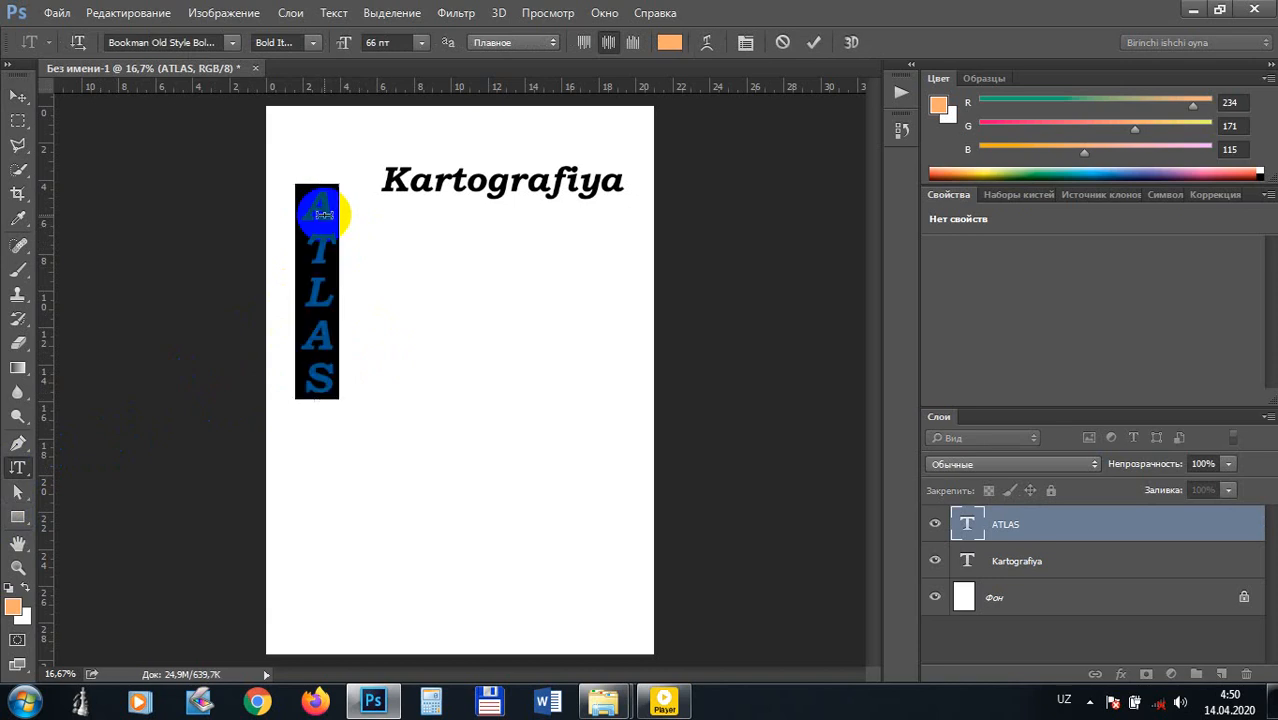
left_click(1163, 195)
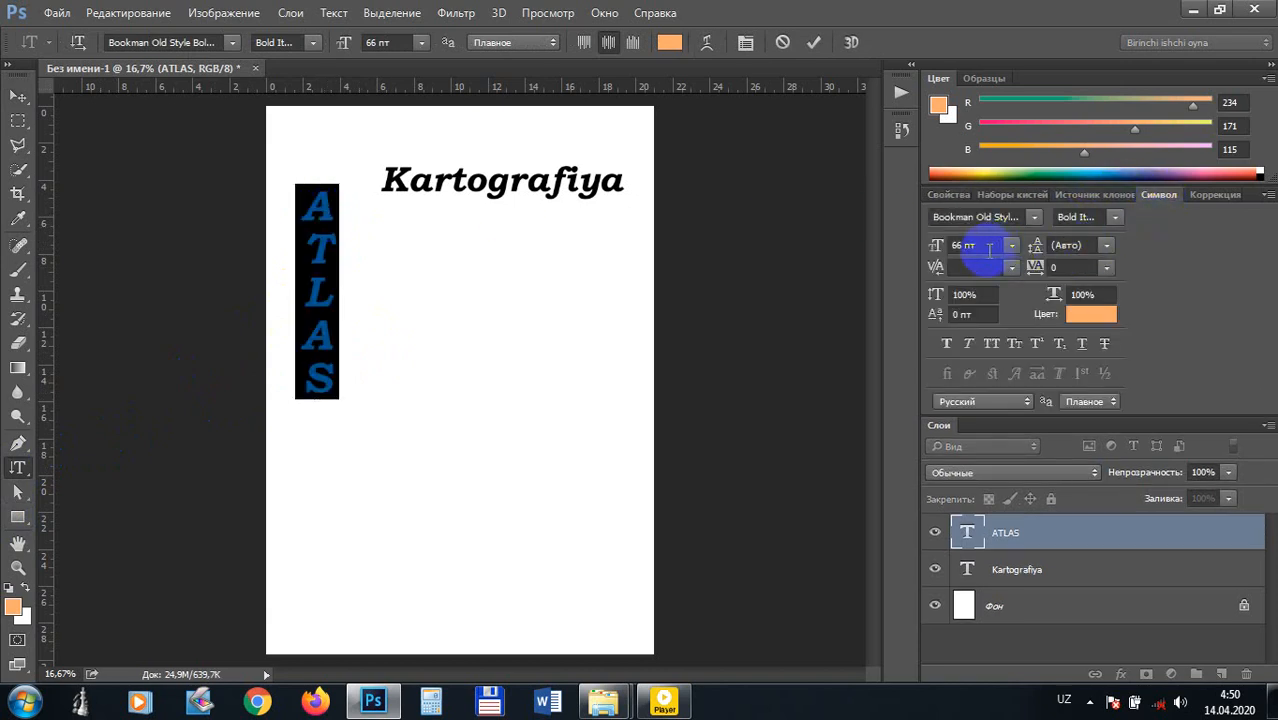
left_click(1061, 344)
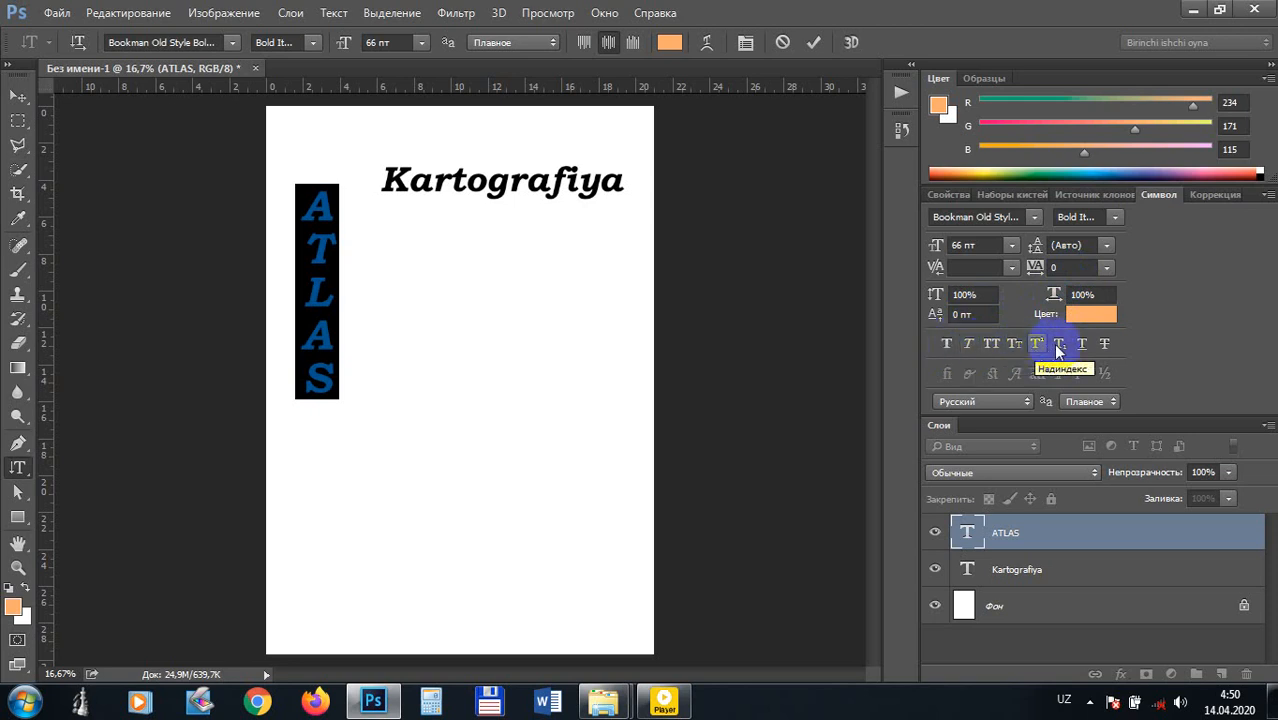
left_click(1105, 343)
left_click(320, 254)
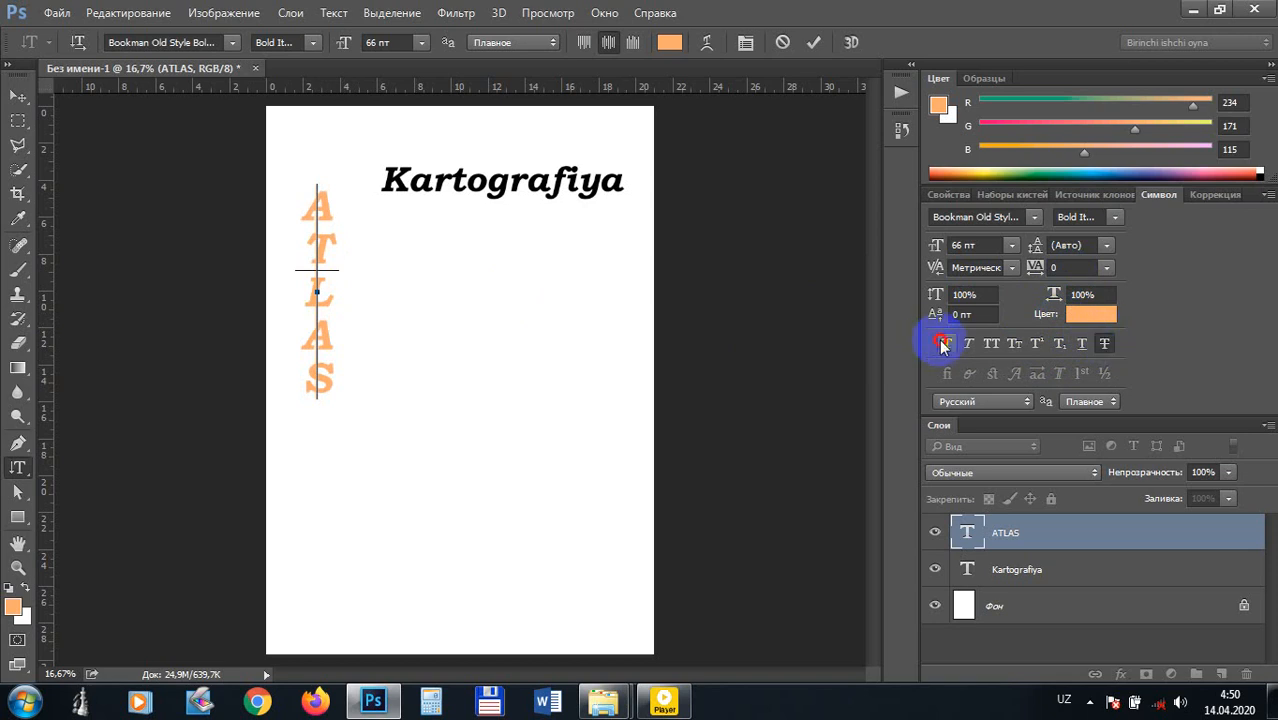
Step: Reselect the whole "ATLAS" text, remove its strikethrough and apply faux bold
left_click(315, 205)
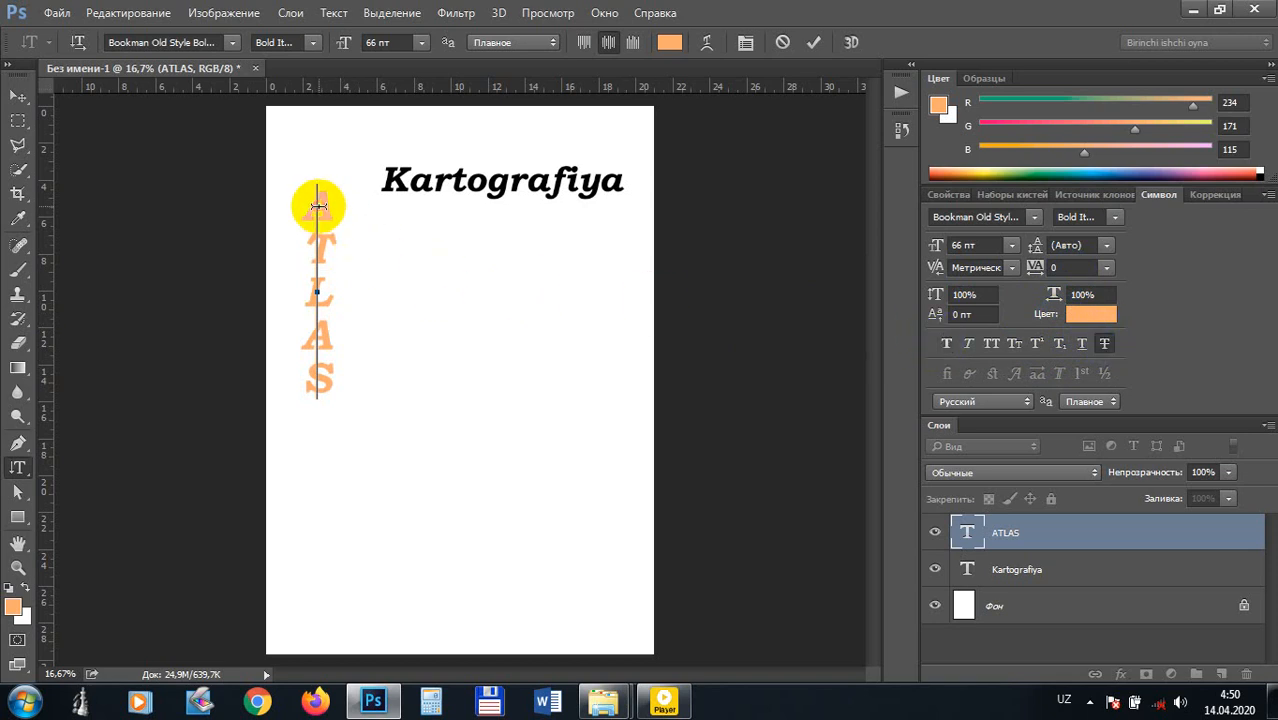
double_click(318, 207)
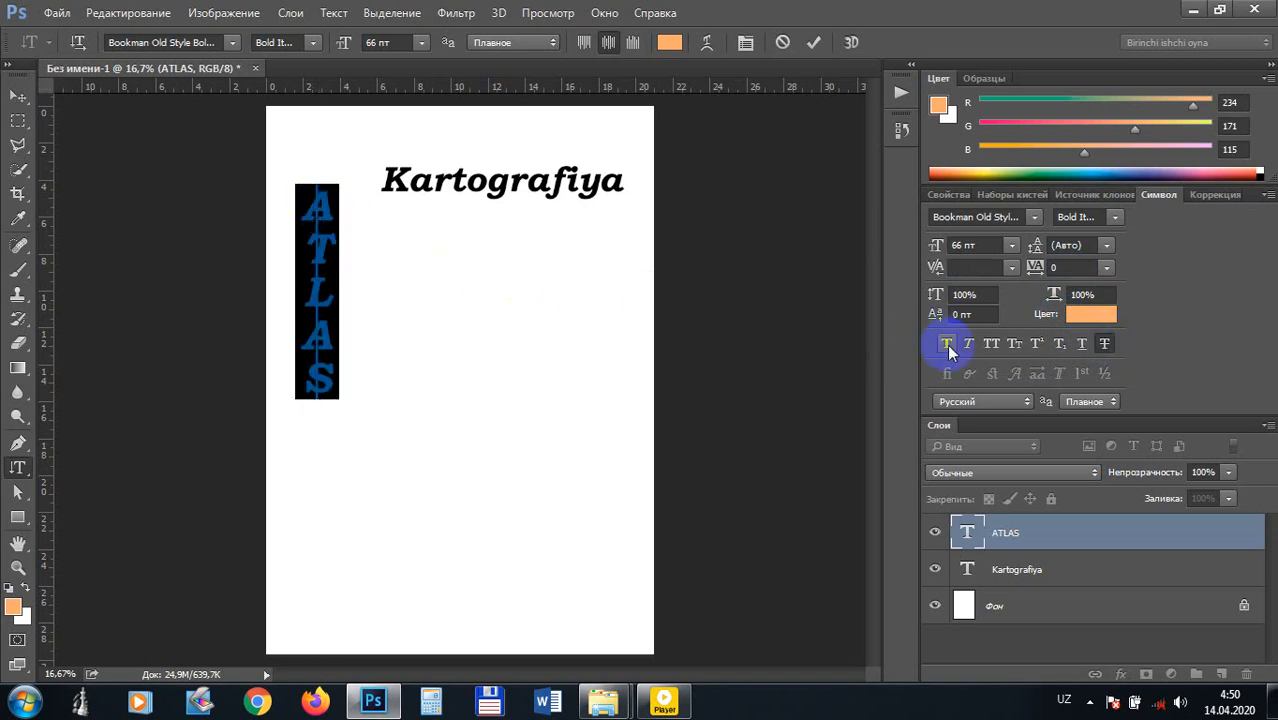
left_click(1104, 343)
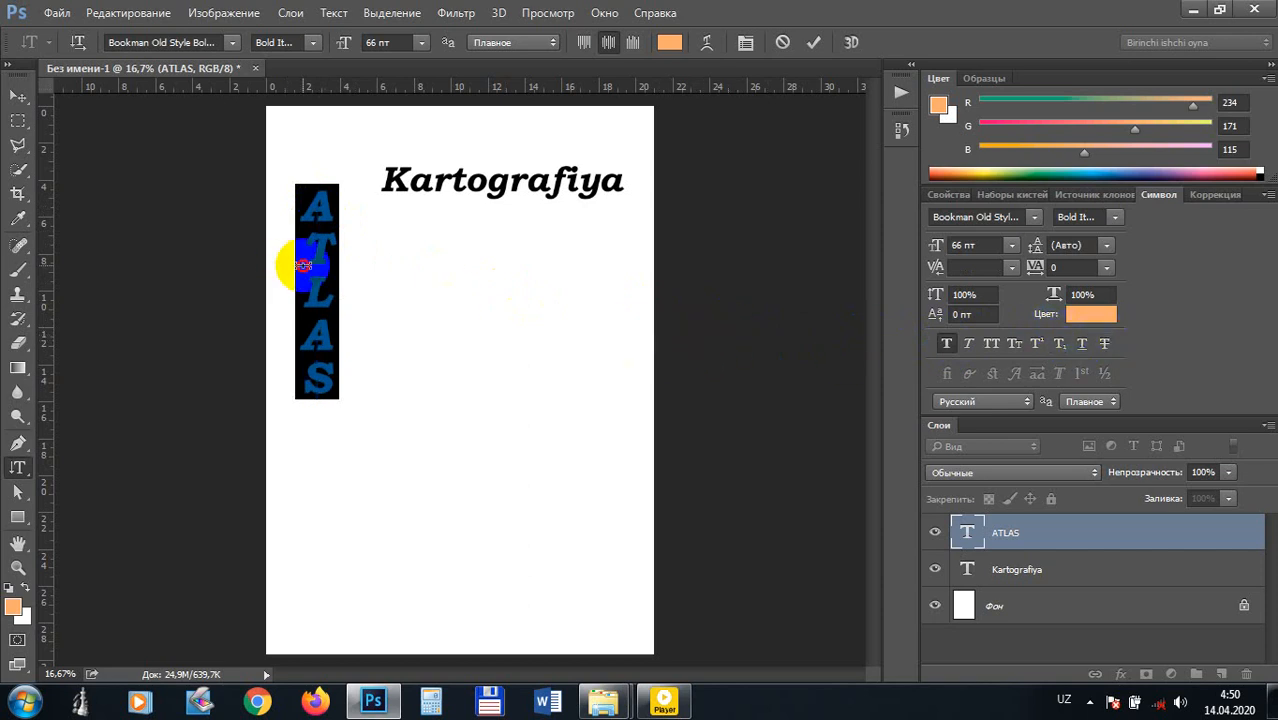
left_click(303, 265)
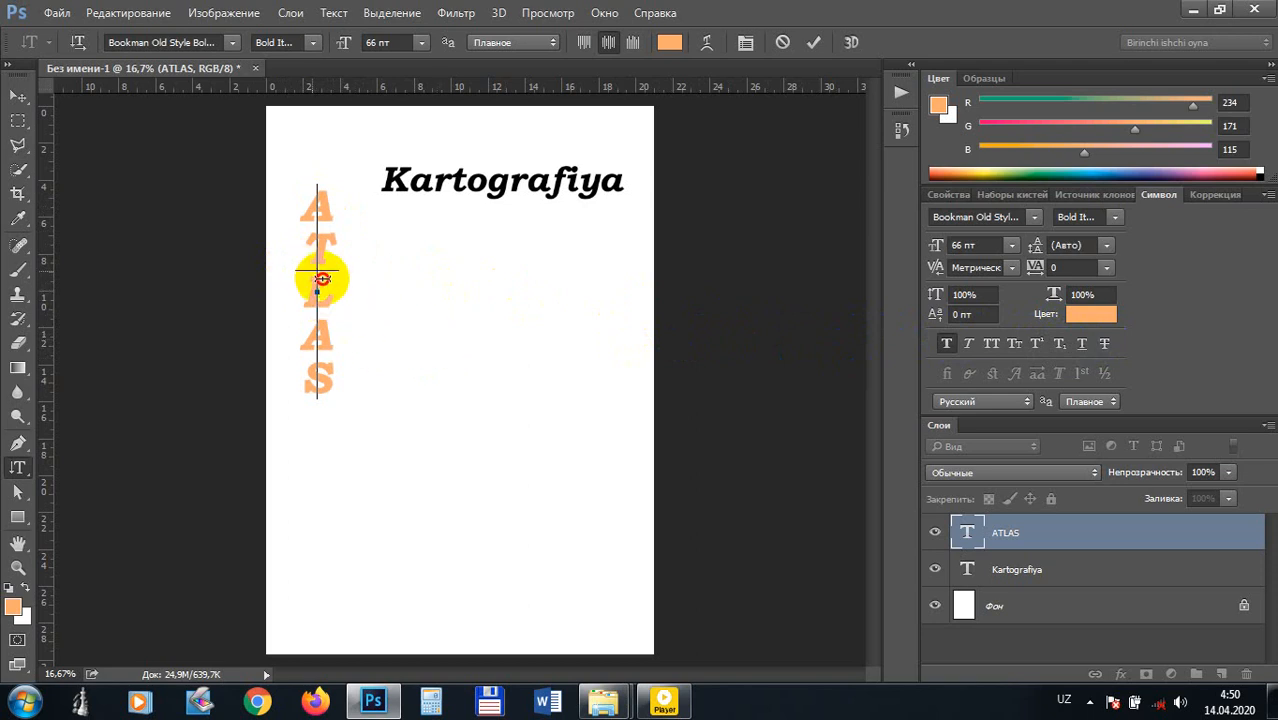
Step: Draw a light orange circle about 1252 px in diameter to the right of "ATLAS" with the Ellipse tool
left_click(27, 528)
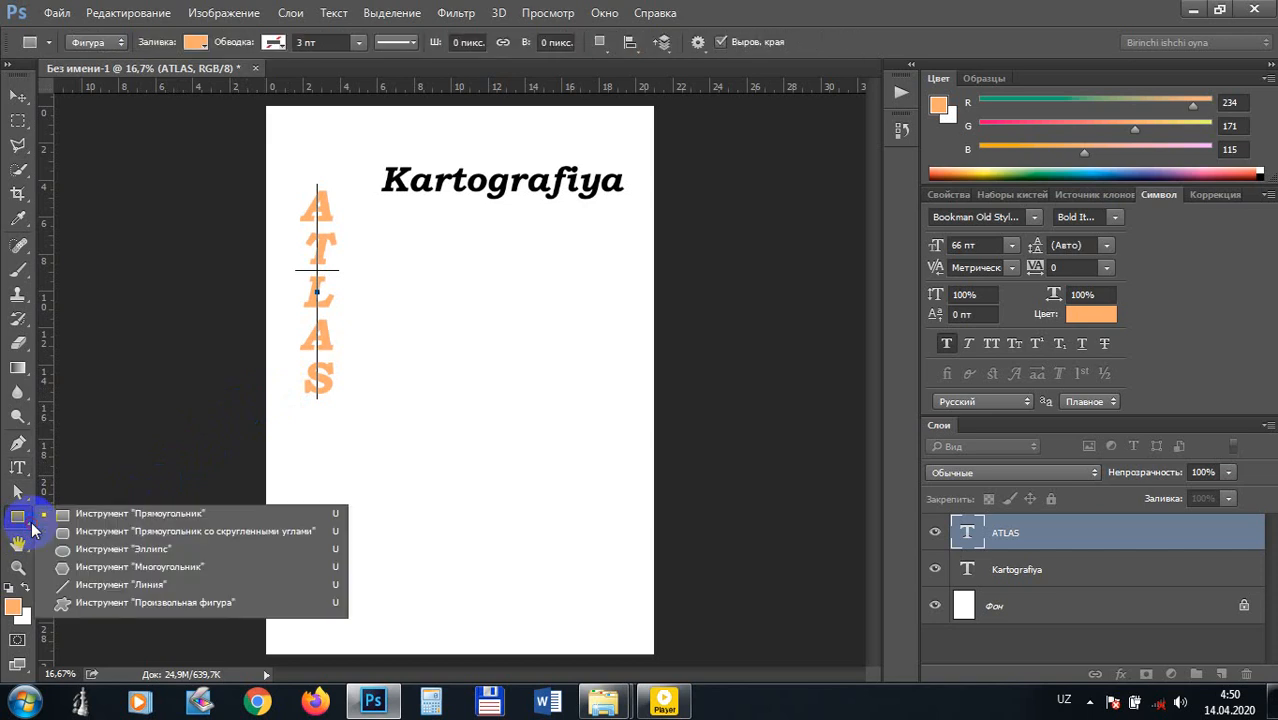
left_click(84, 550)
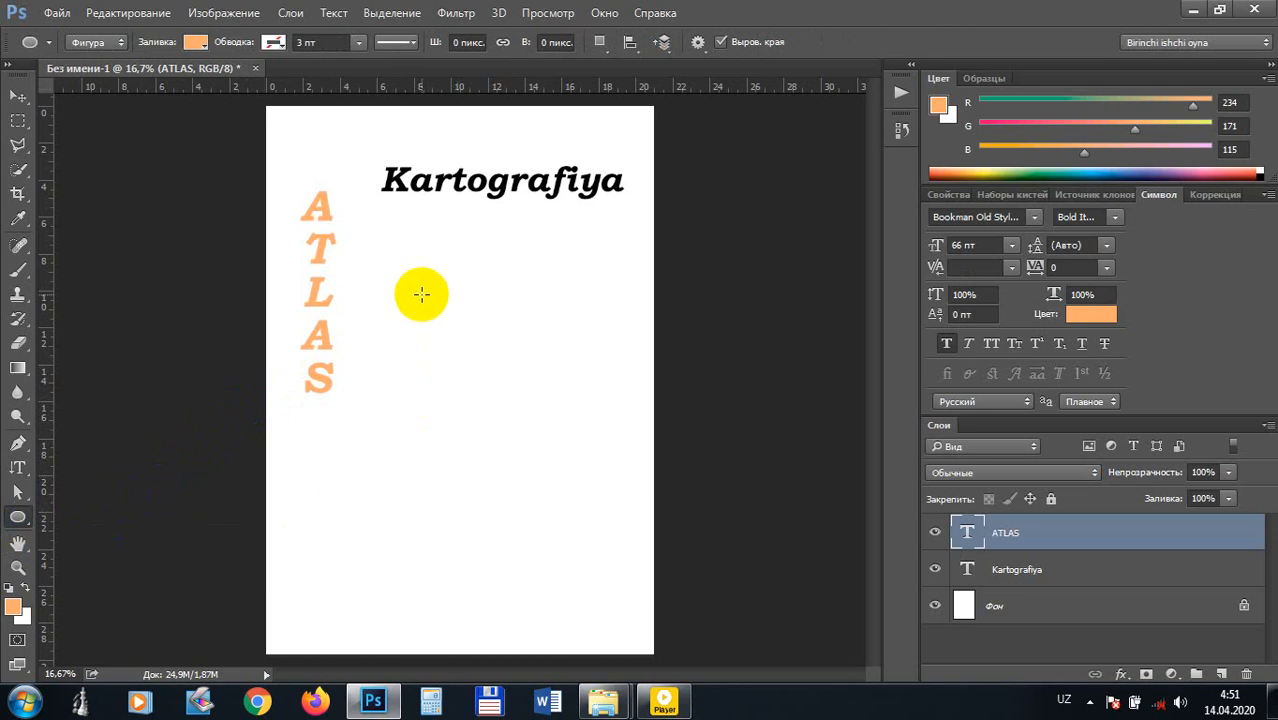
left_click_drag(423, 294, 617, 521)
key("shift")
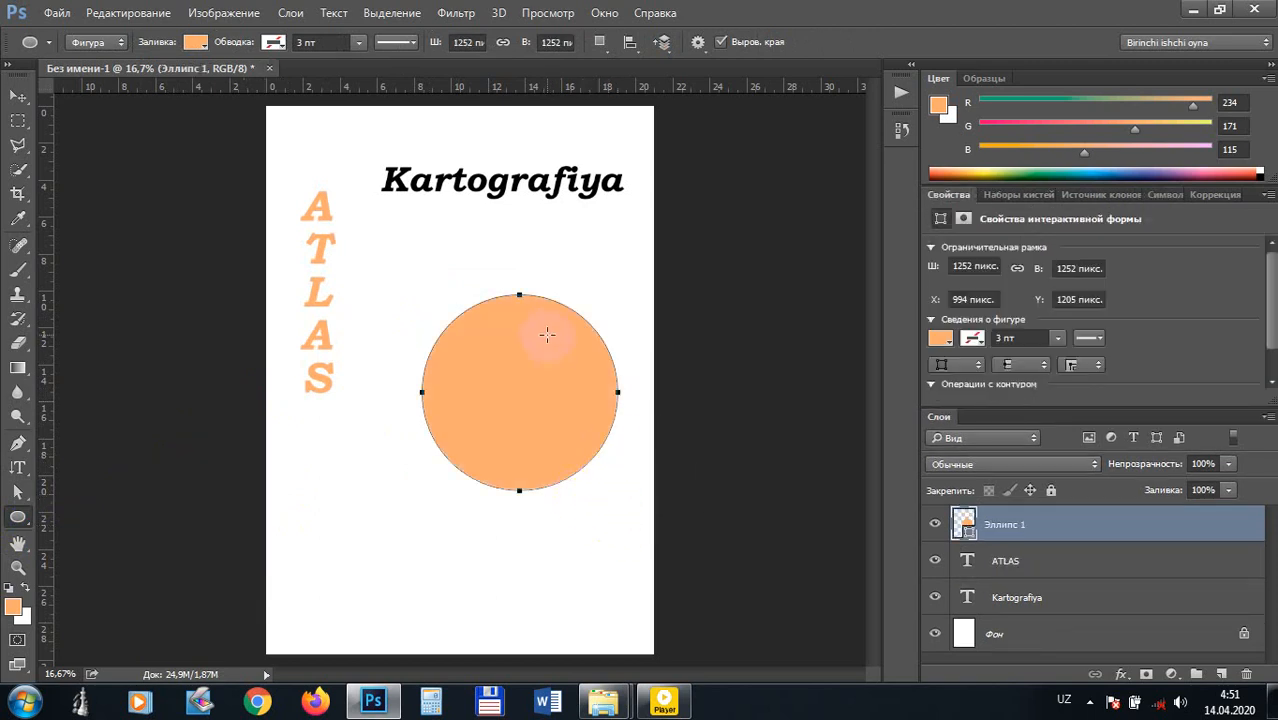
left_click(945, 112)
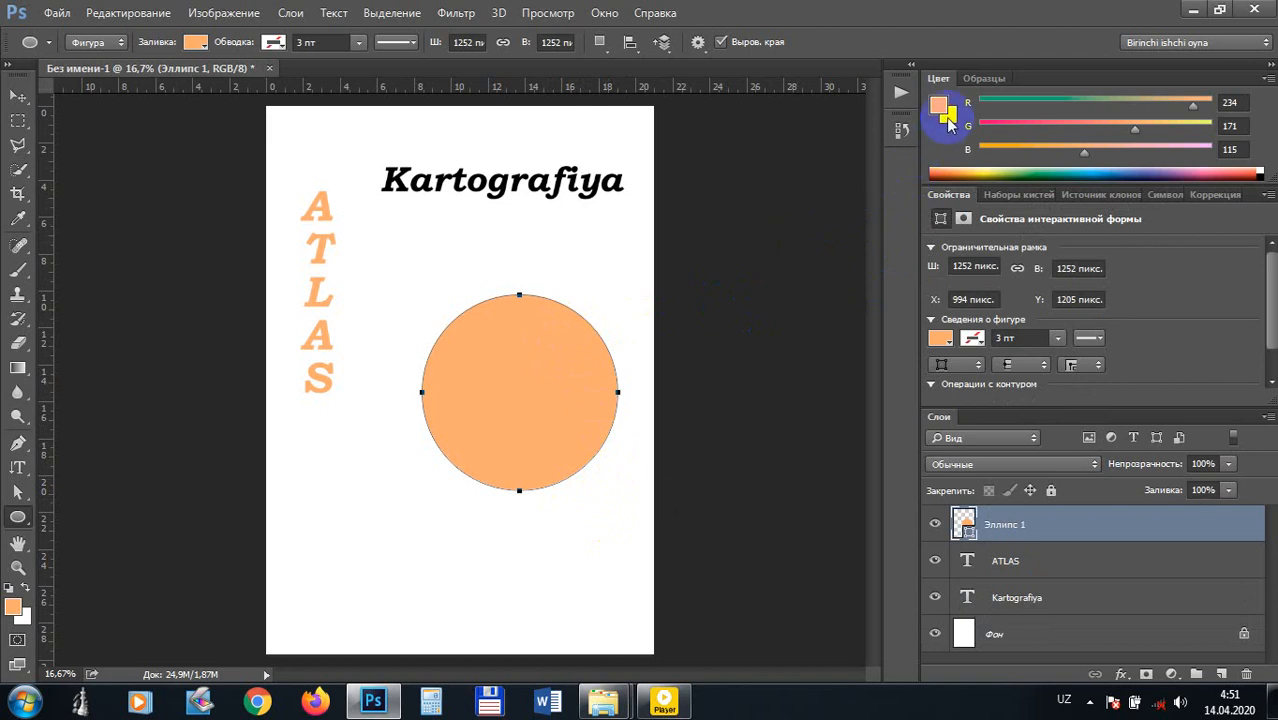
left_click(533, 346)
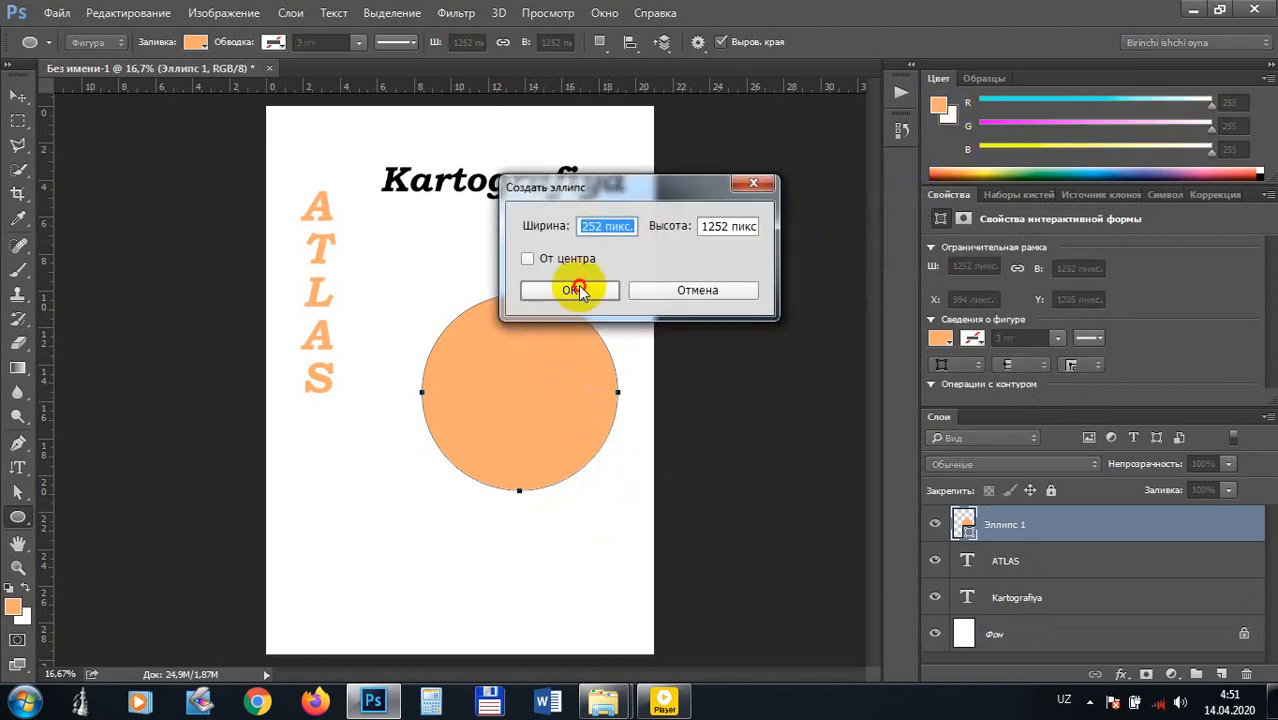
left_click(577, 290)
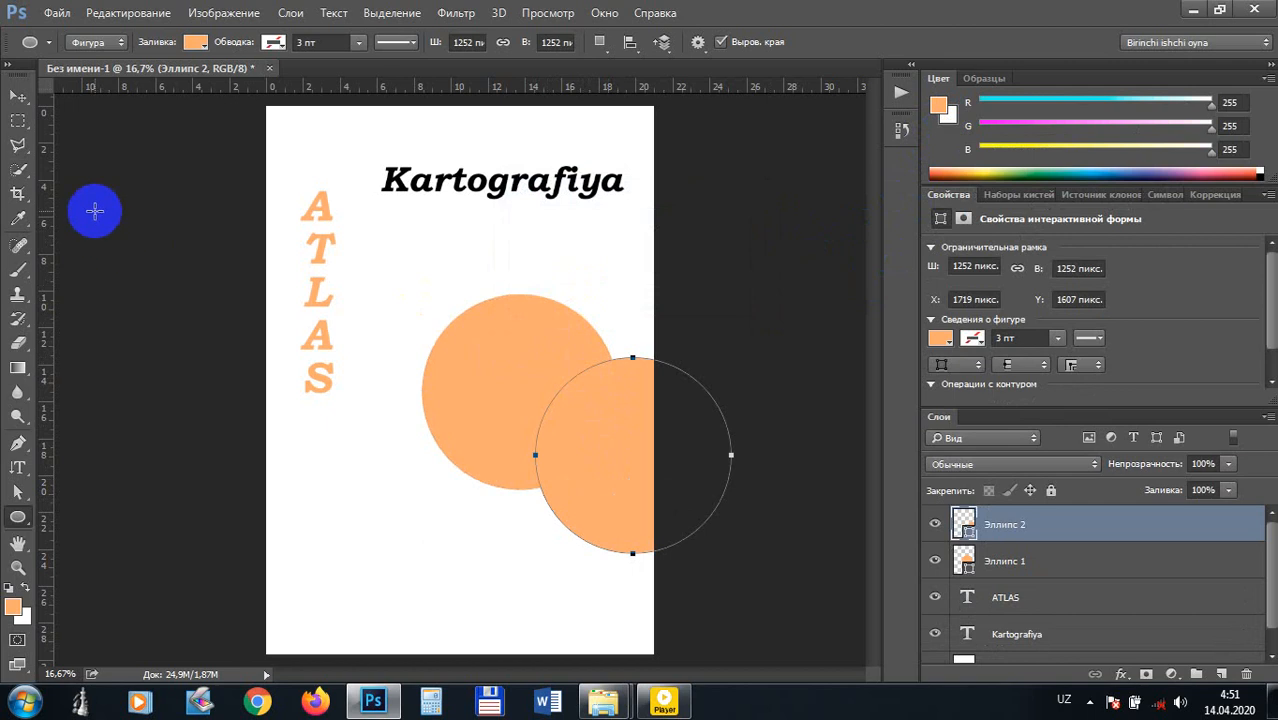
key("ctrl+z")
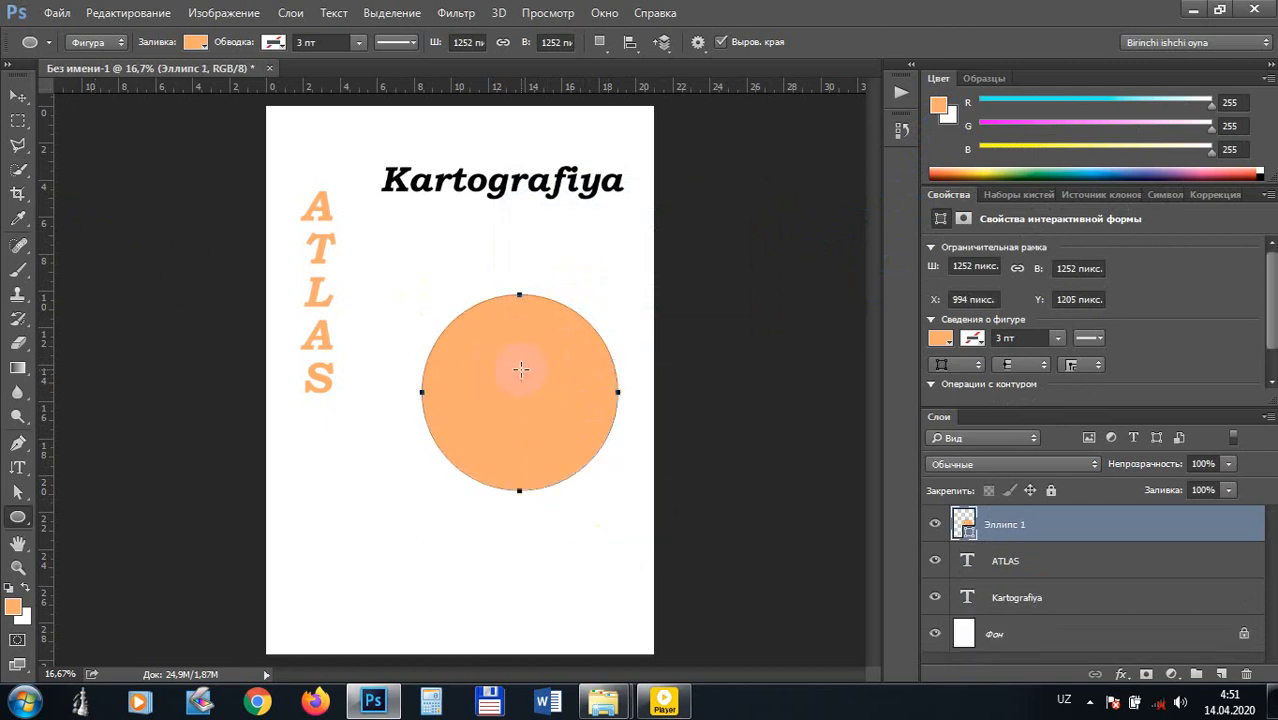
left_click(966, 631)
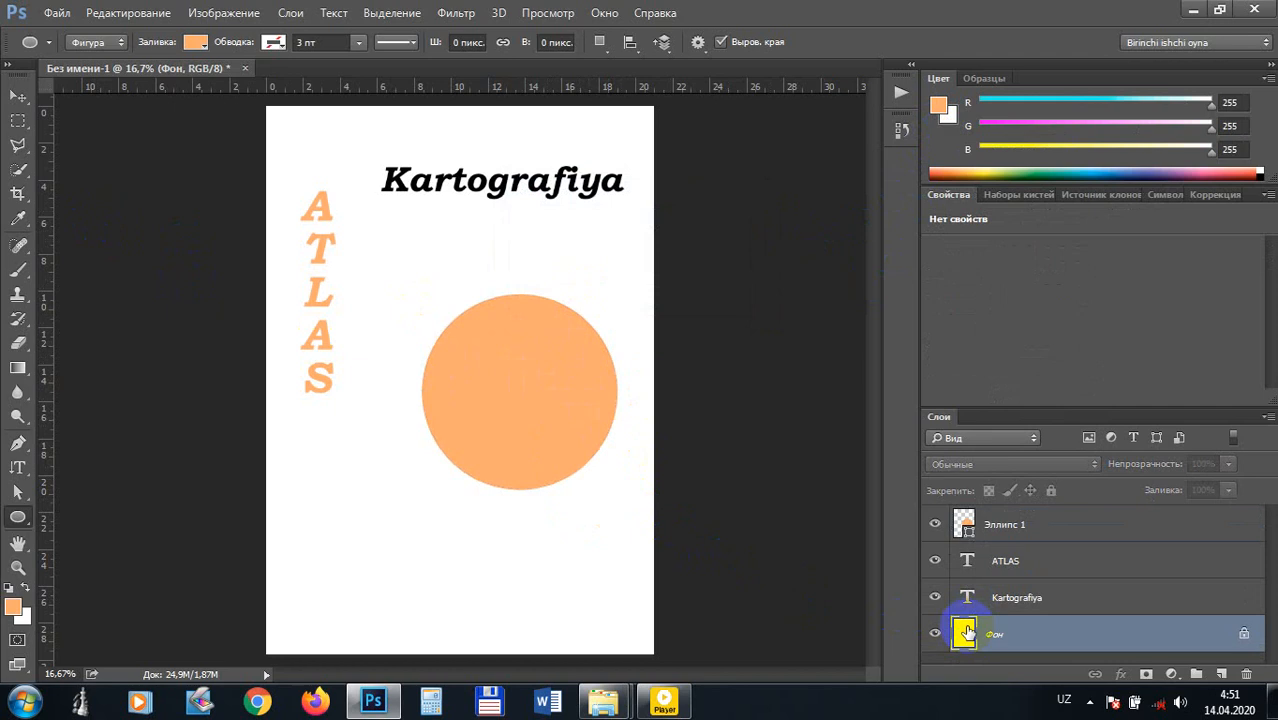
Step: Select the circle's layer, try a near-white fill on it and set the fill back to light orange
left_click(1004, 525)
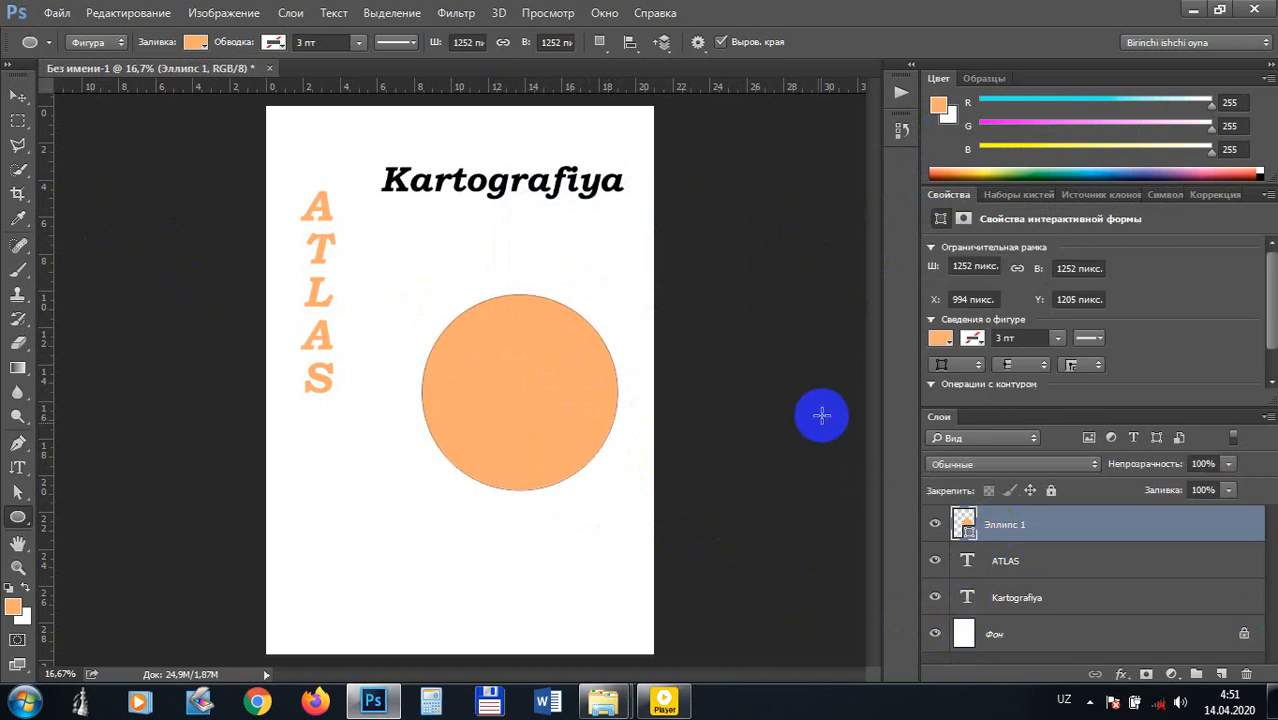
left_click(940, 338)
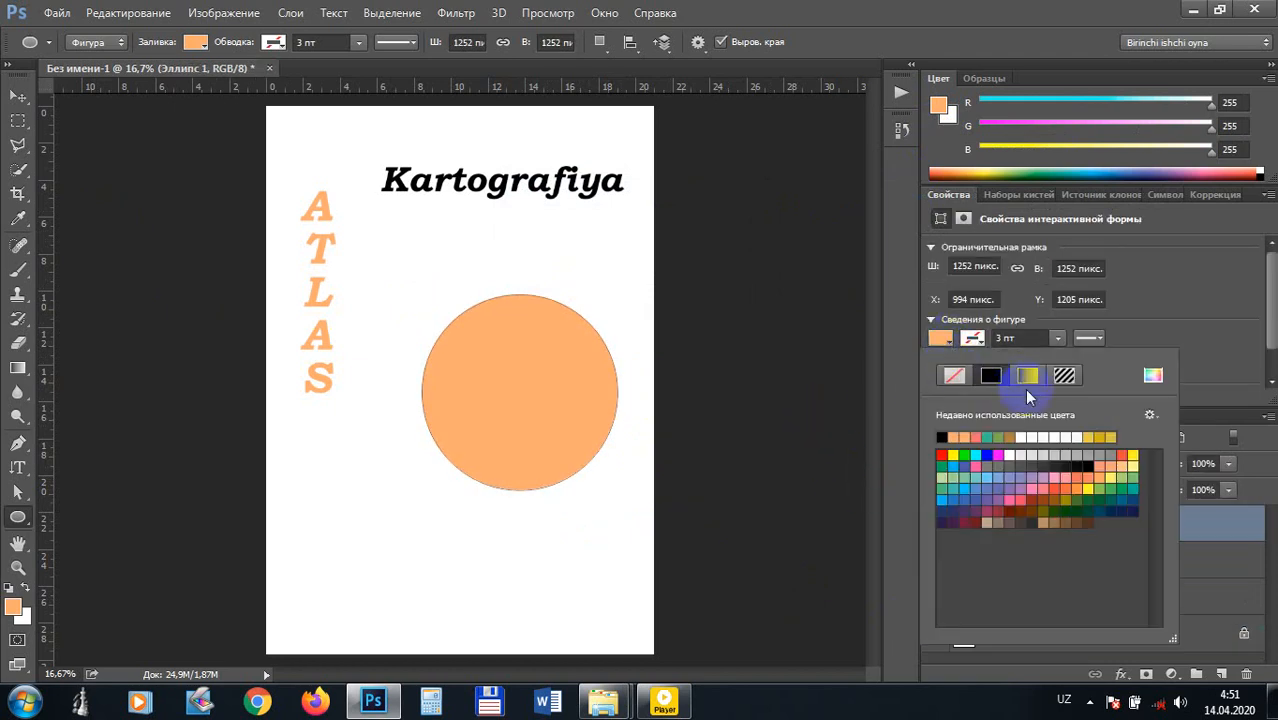
left_click(1040, 437)
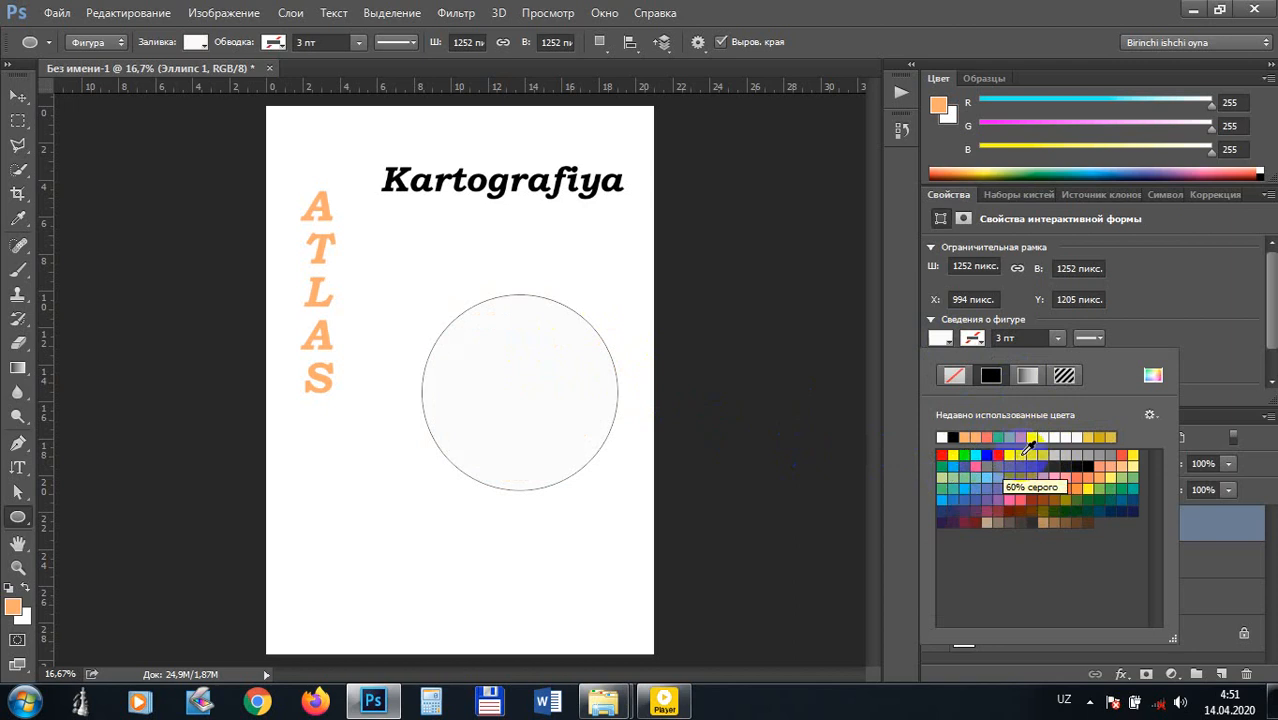
left_click(964, 437)
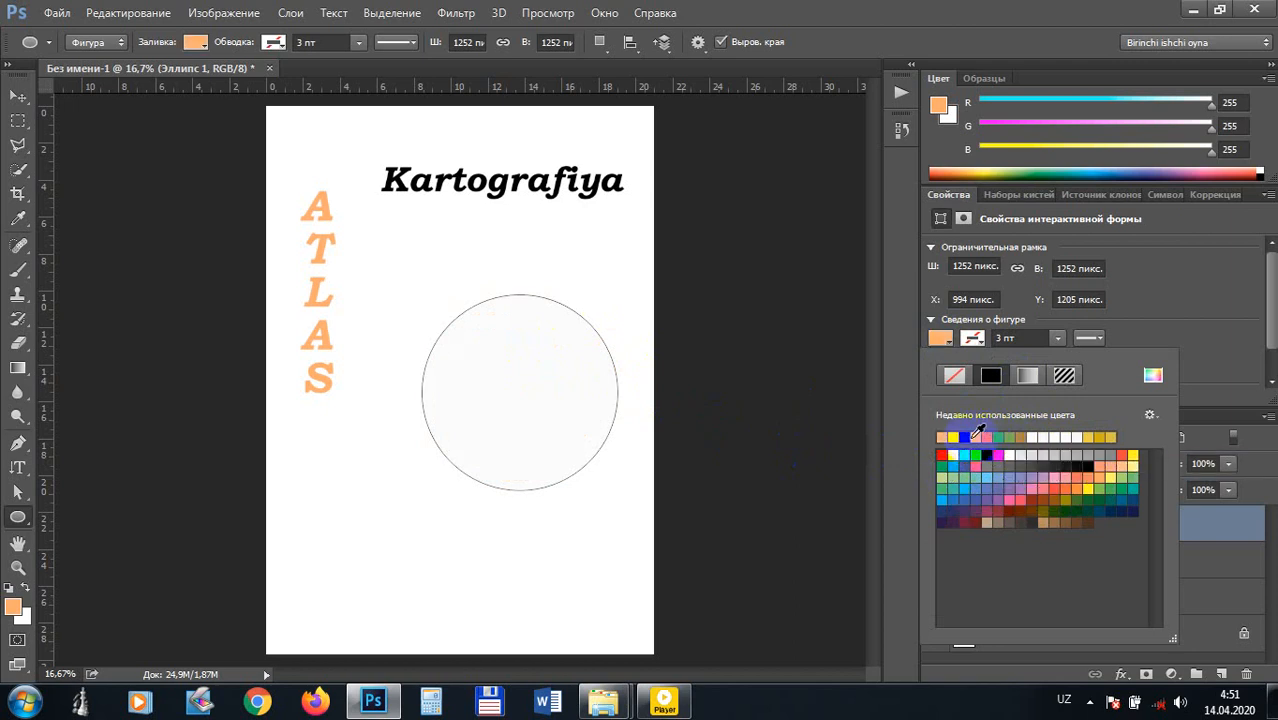
Step: Try the dashed line style for the circle's outline and set it back to a solid line
left_click(1090, 340)
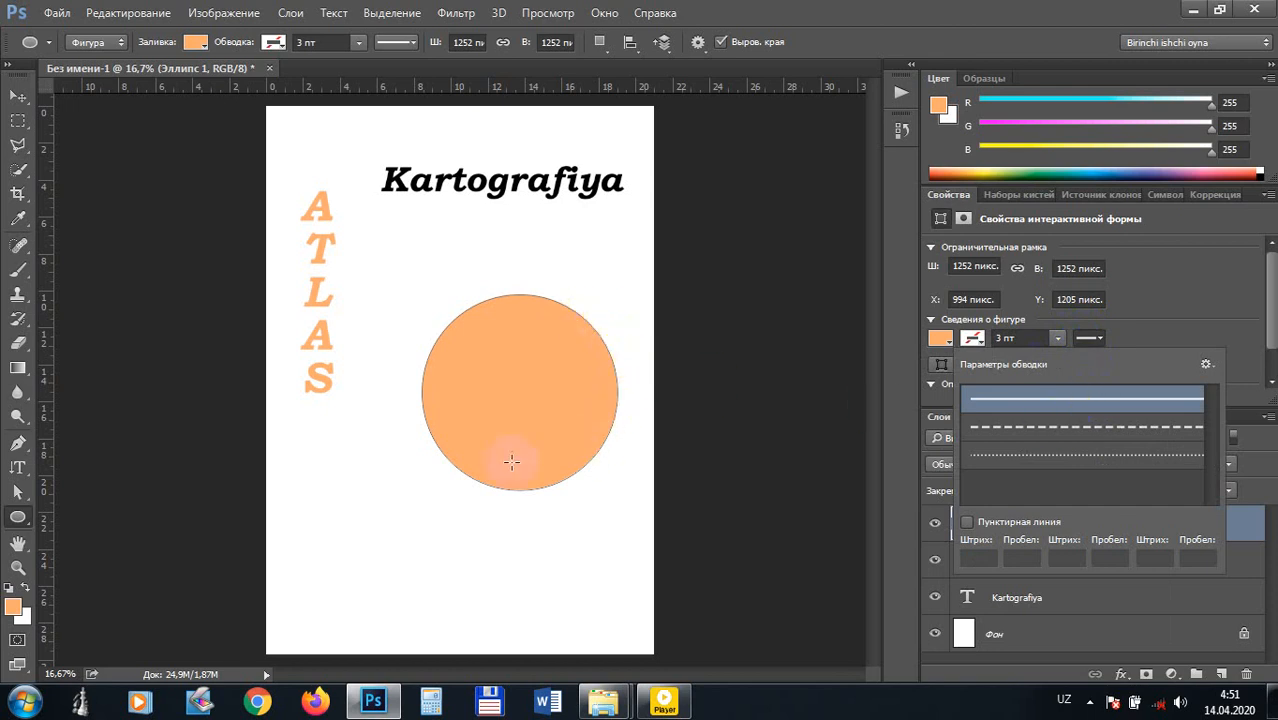
left_click(1025, 428)
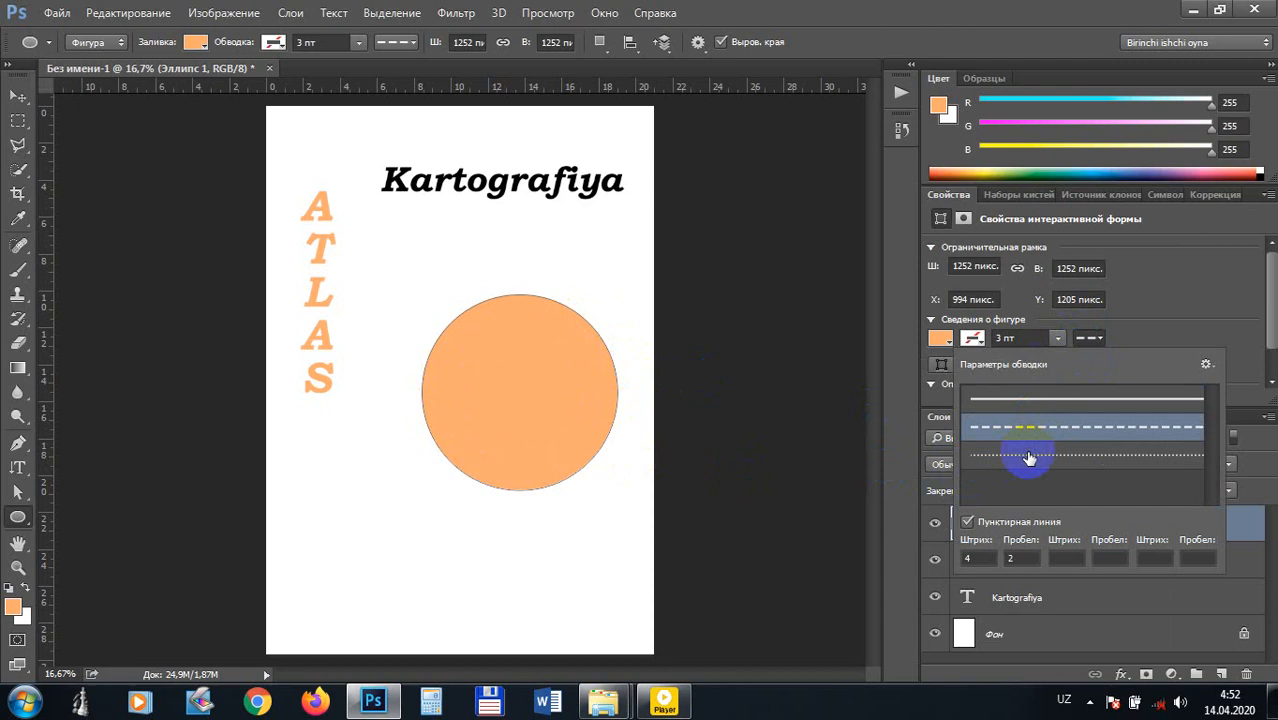
left_click(1020, 400)
left_click(1057, 332)
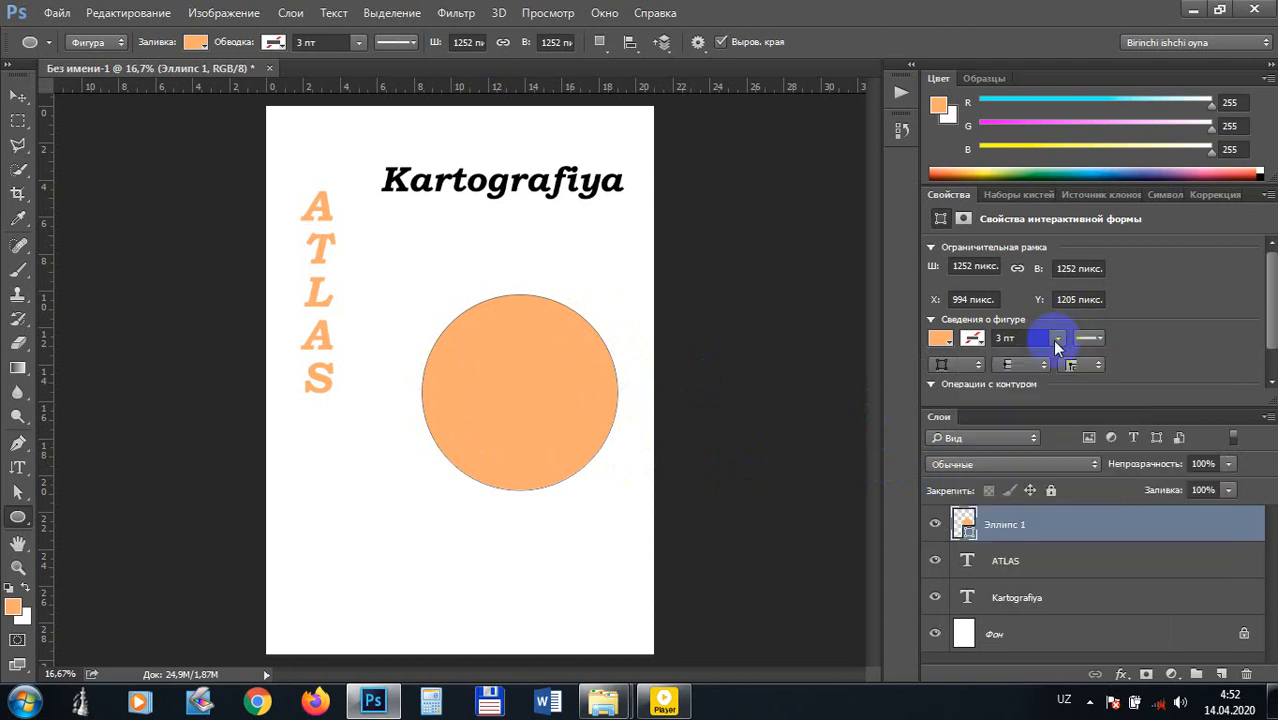
Step: Give the circle a solid black outline about 4.28 pt wide, after trying thicker and thinner widths
left_click(1057, 338)
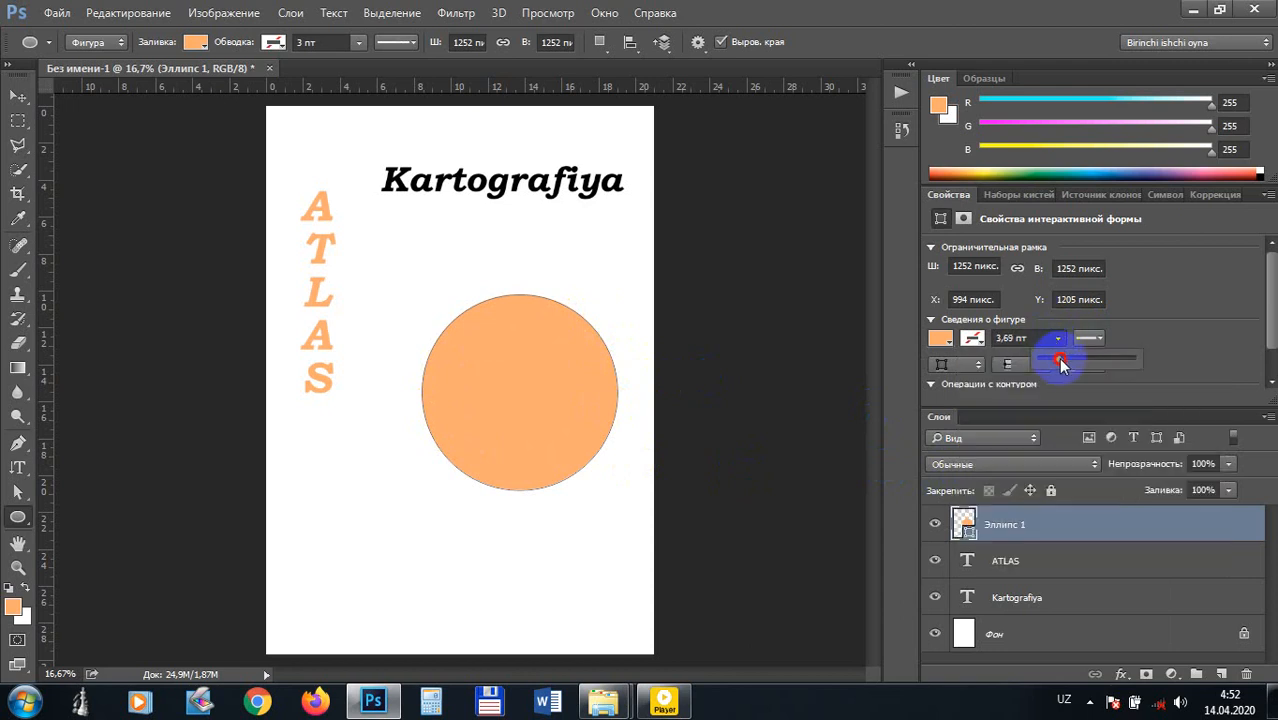
left_click_drag(1062, 364, 1126, 367)
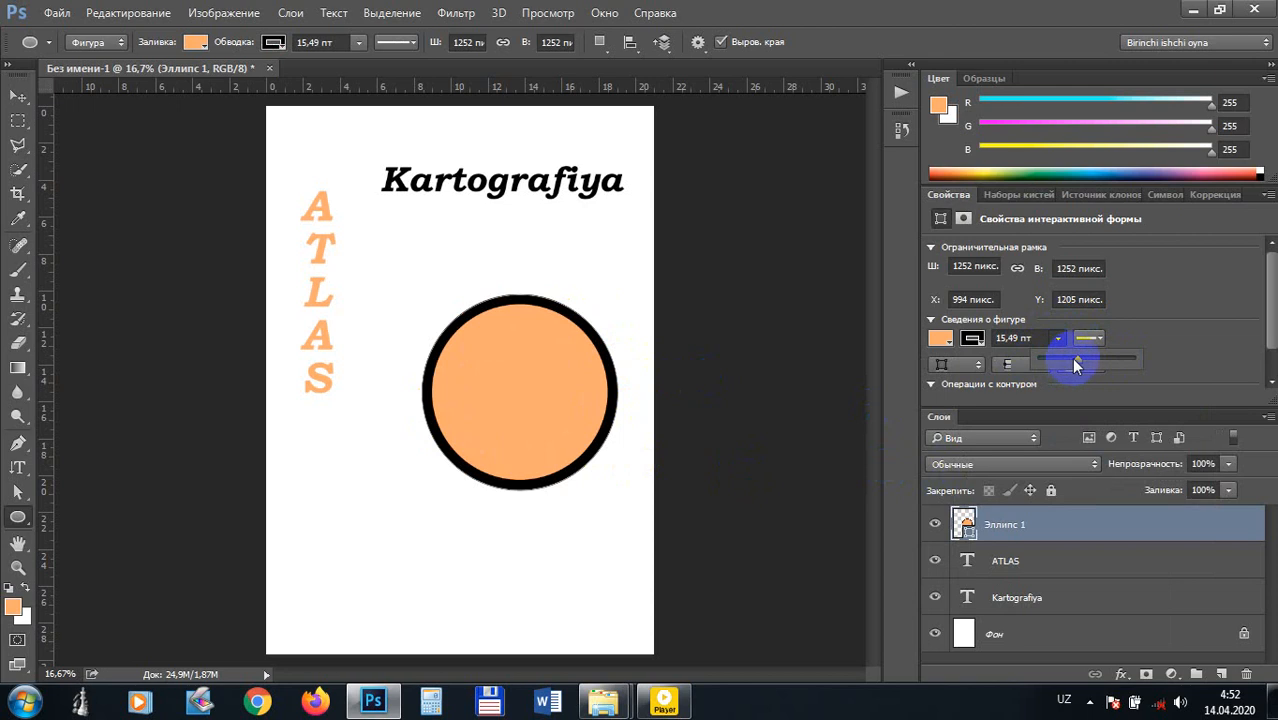
left_click_drag(1071, 363, 1058, 363)
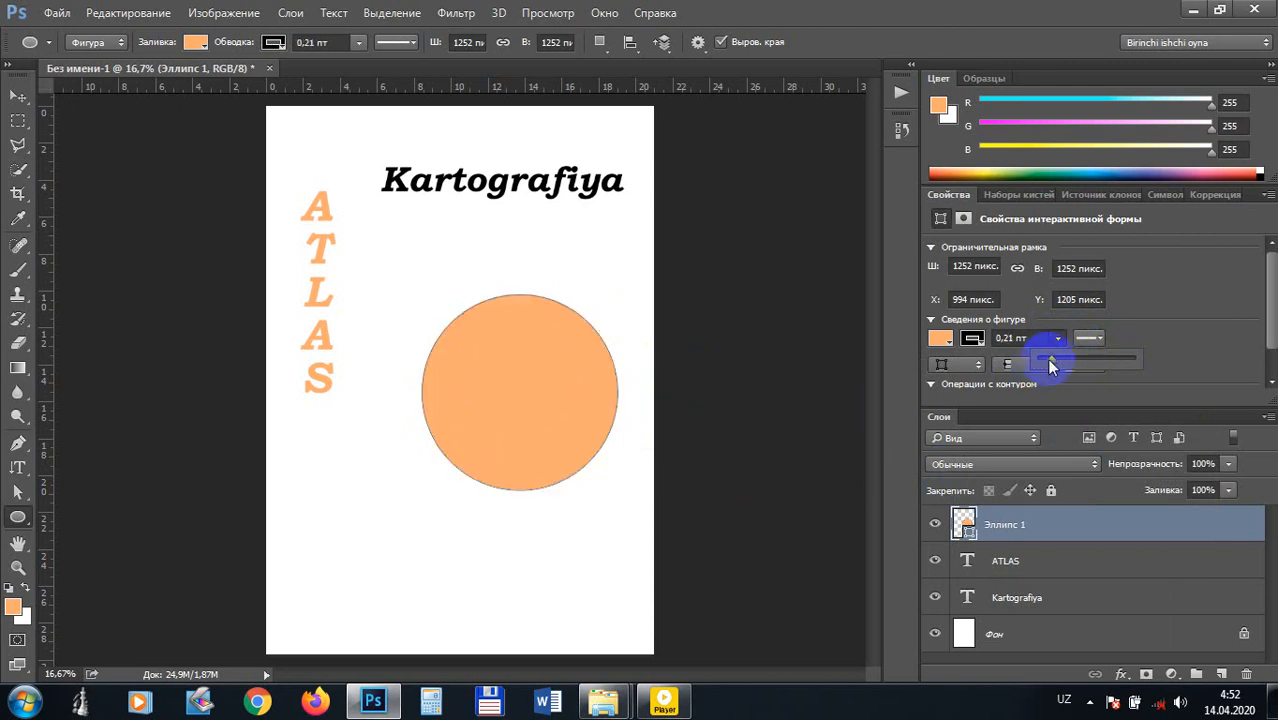
left_click_drag(1053, 366, 1061, 359)
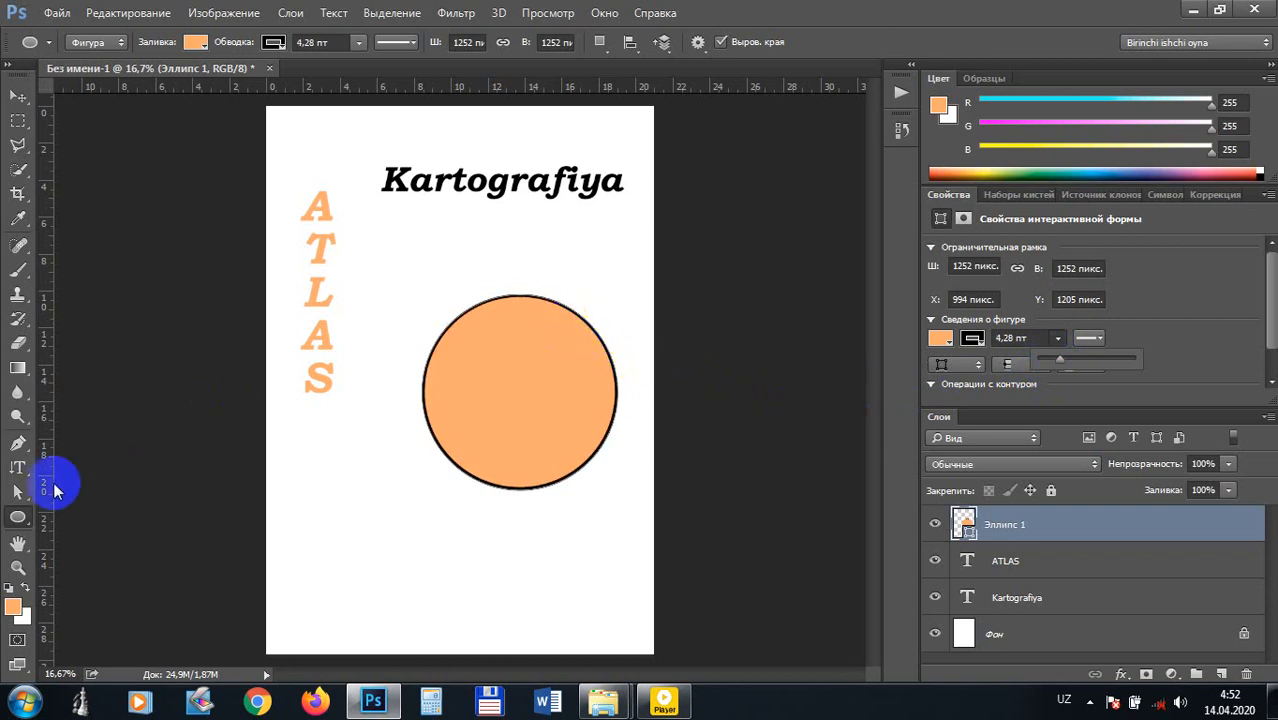
Step: Write the text "7-SINF ATLASI" along the circle's edge with the Horizontal Type tool
left_click(18, 467)
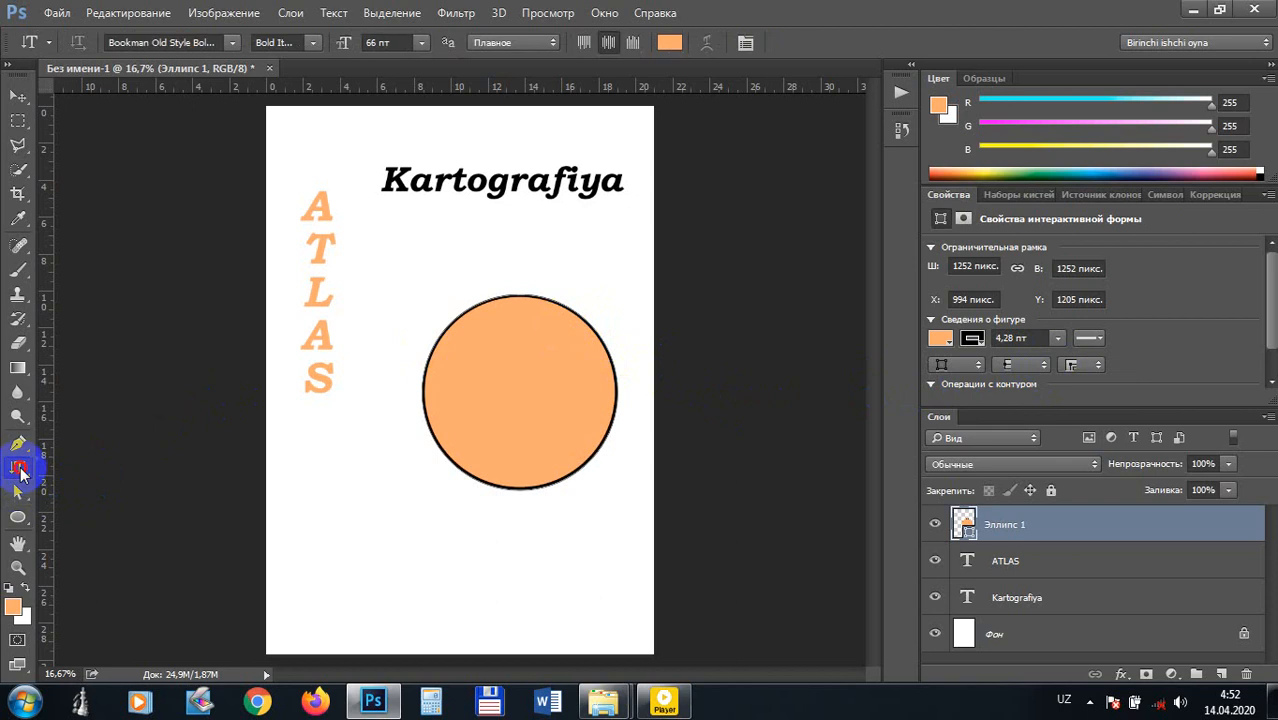
left_click_drag(20, 472, 57, 467)
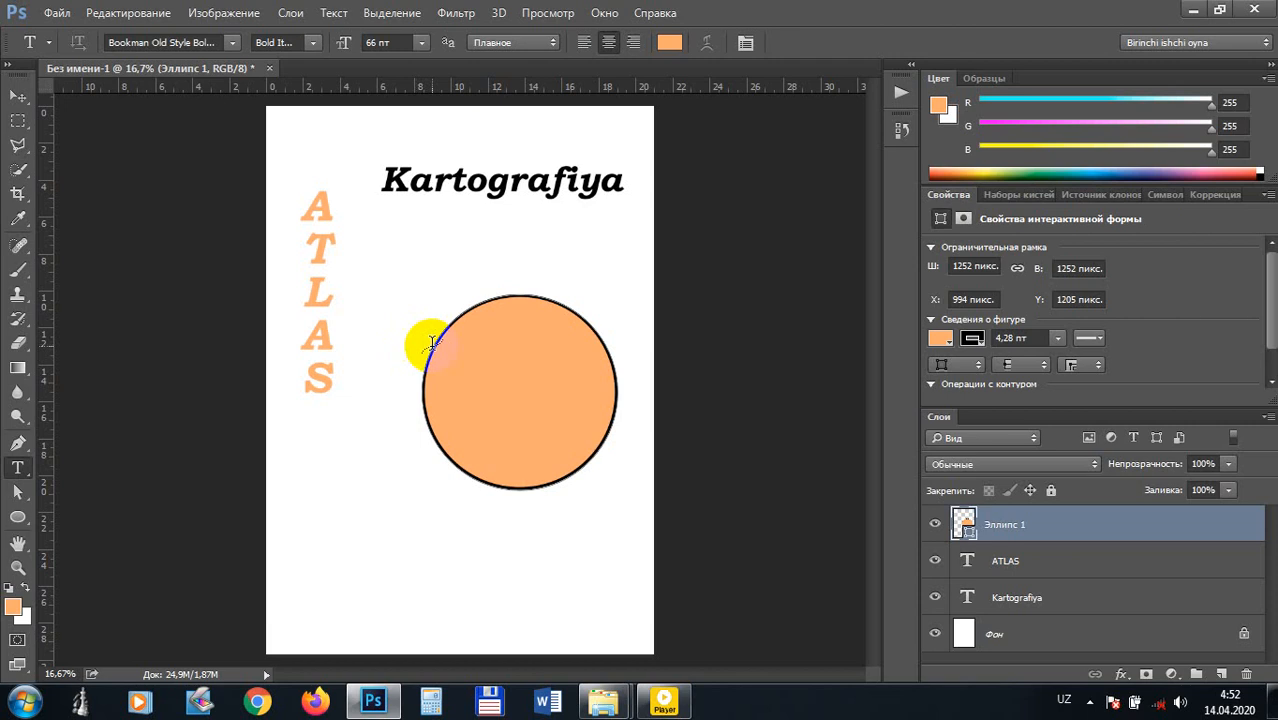
left_click(432, 343)
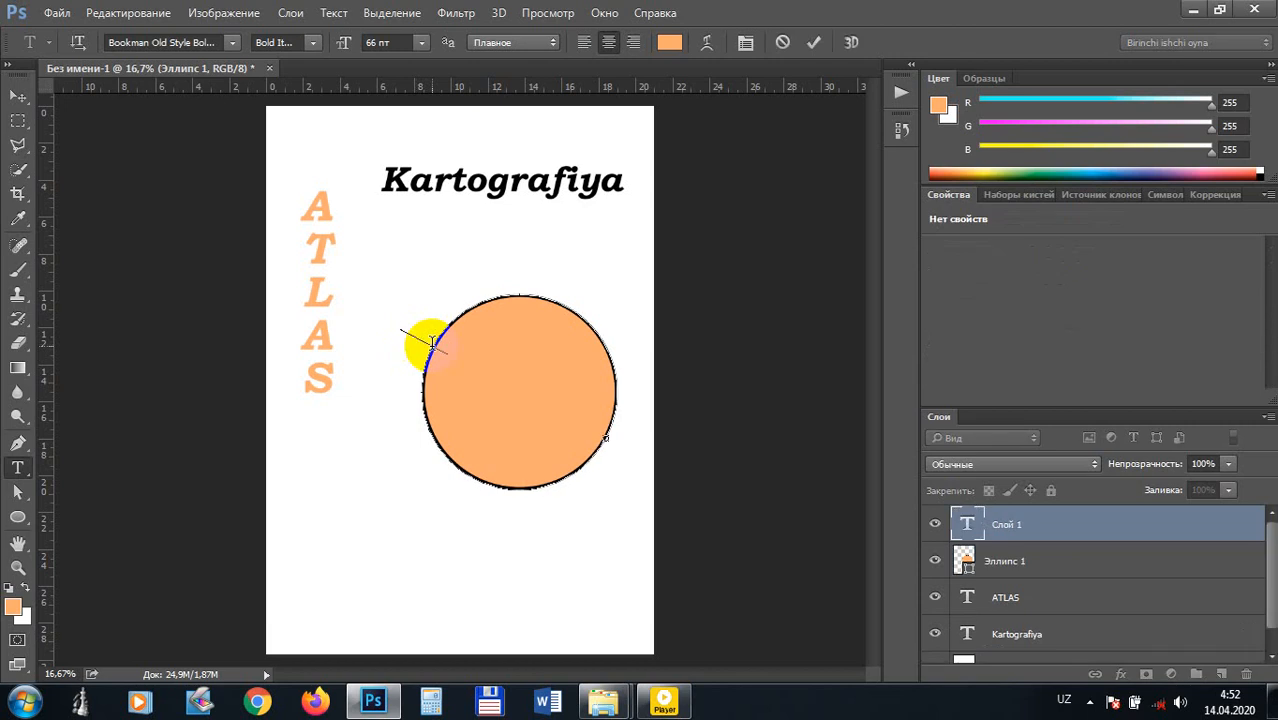
type("A")
type("-SINF")
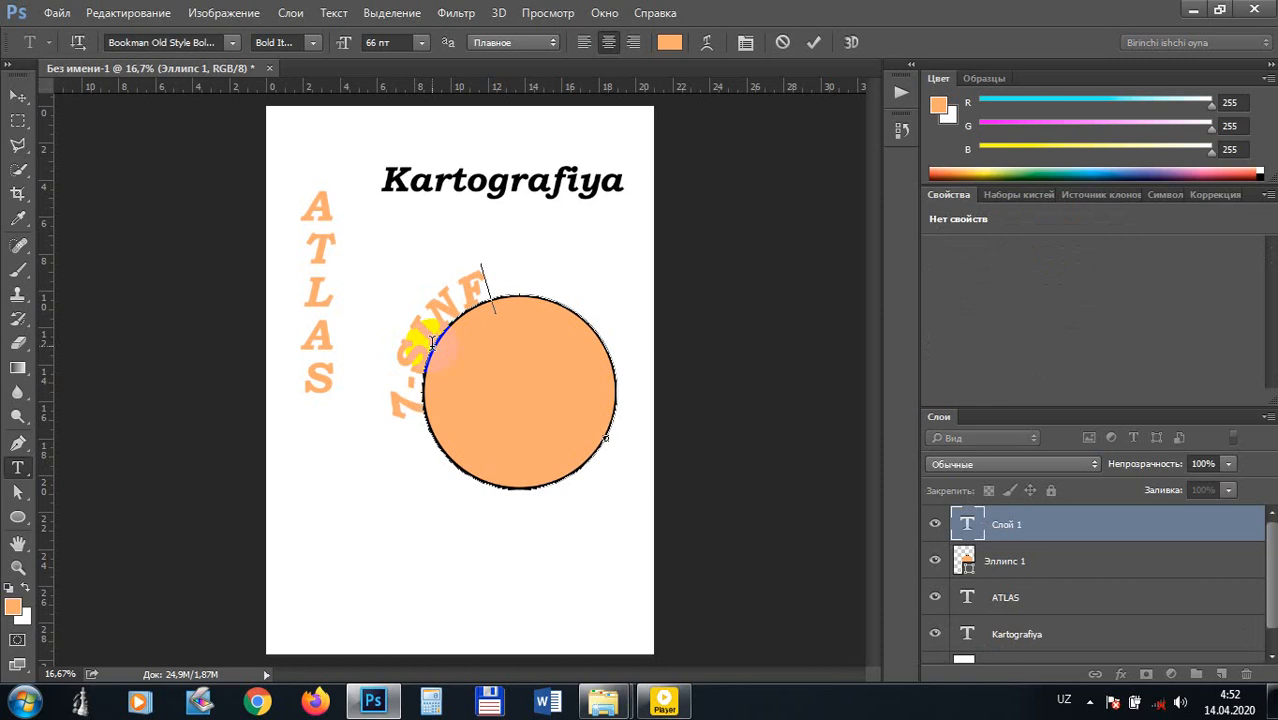
type(" AT")
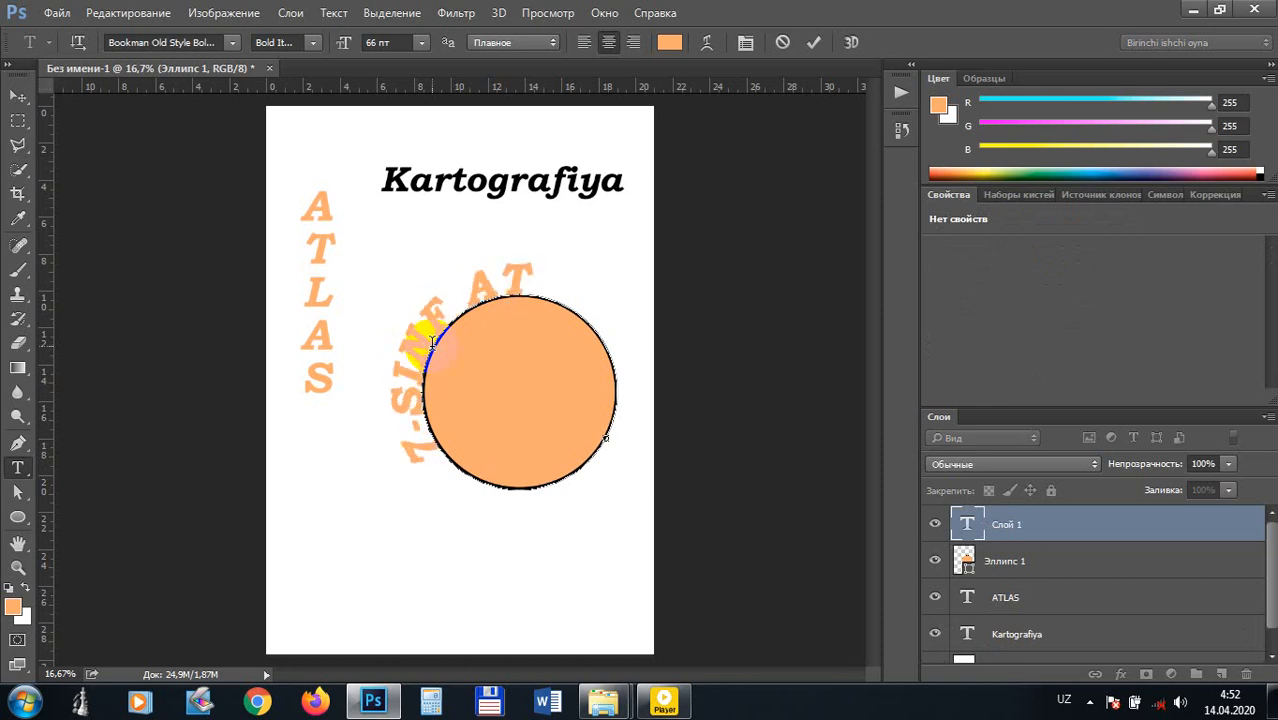
type("LASI")
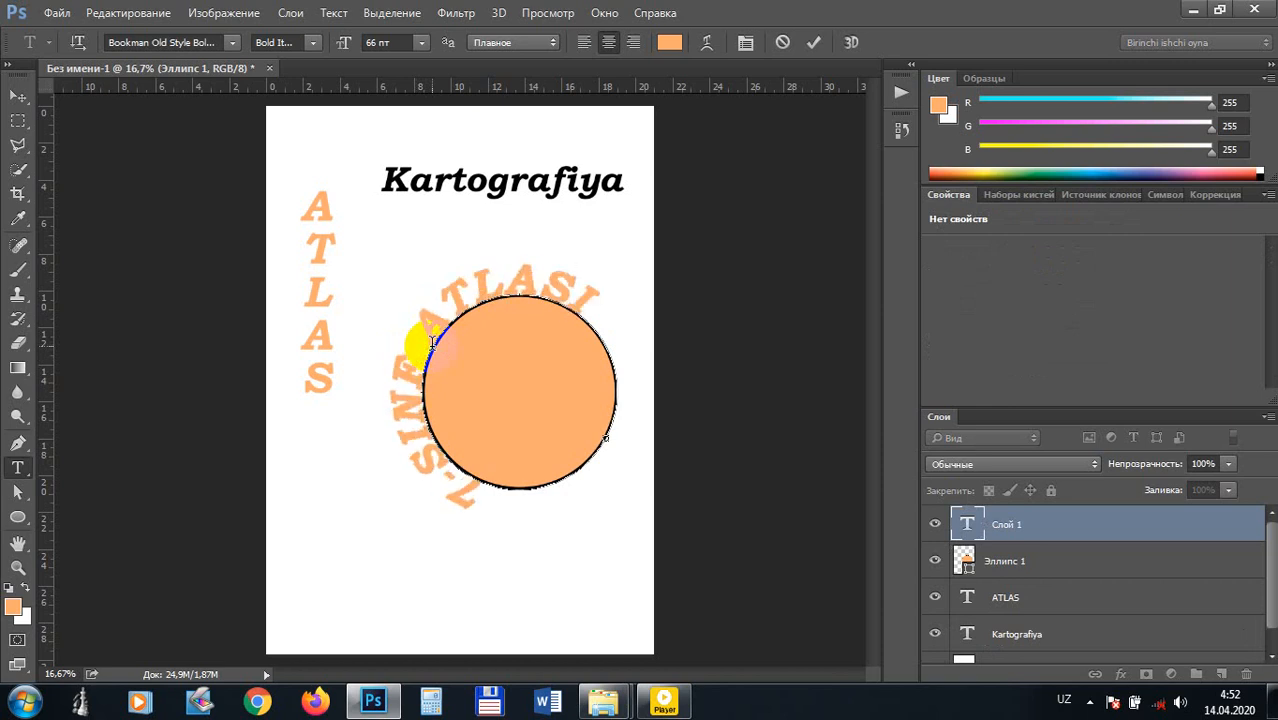
Step: Select the whole curved text and try to recolour it black from the colour spectrum
left_click_drag(432, 341, 598, 276)
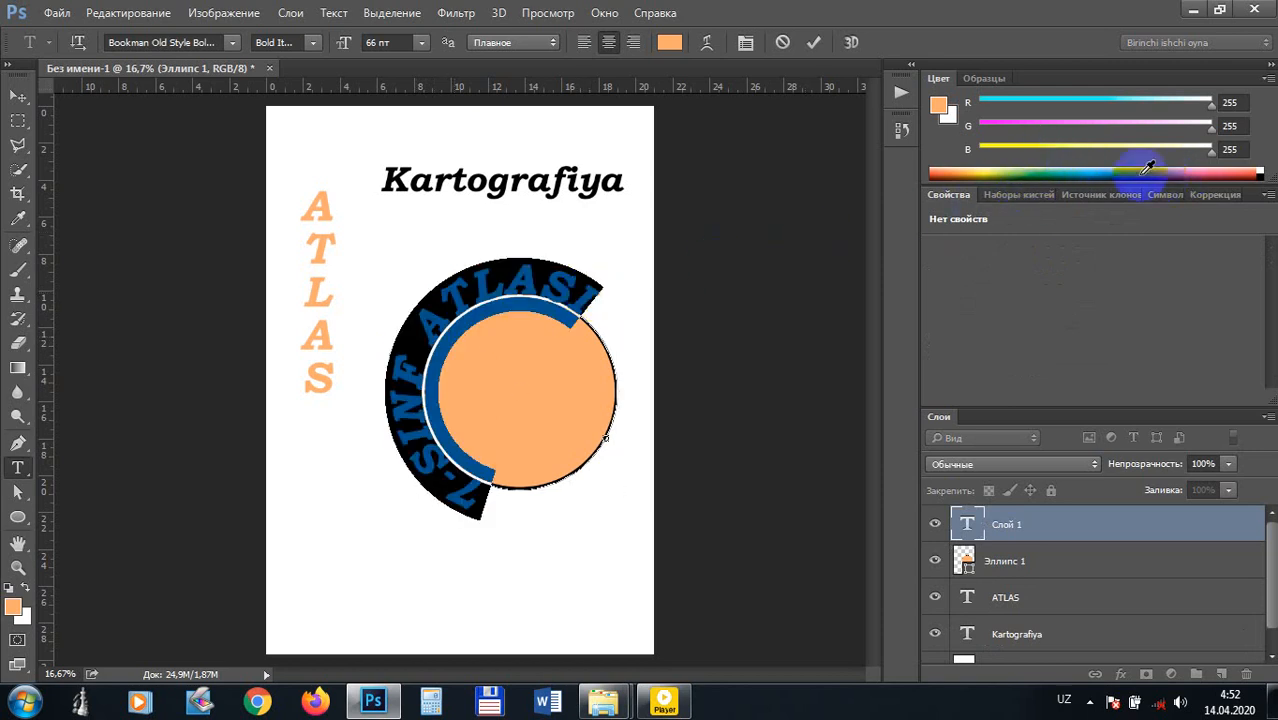
left_click(1264, 172)
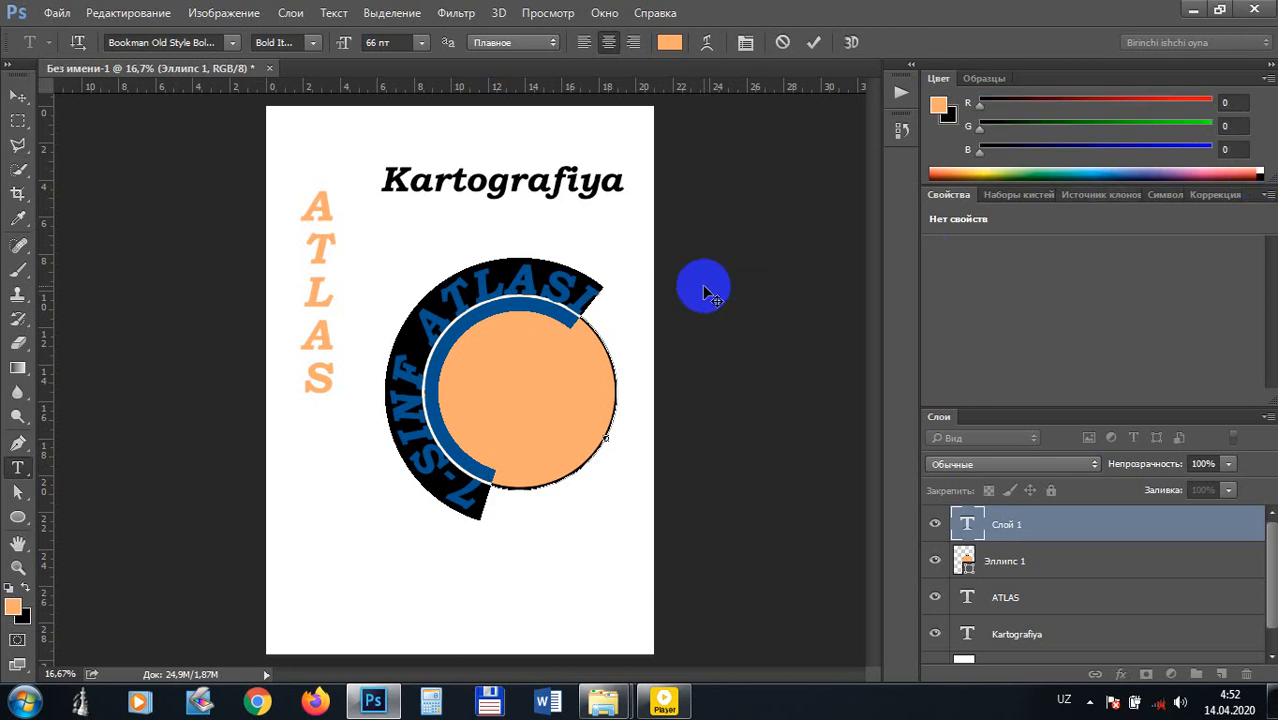
left_click(596, 298)
left_click(577, 296)
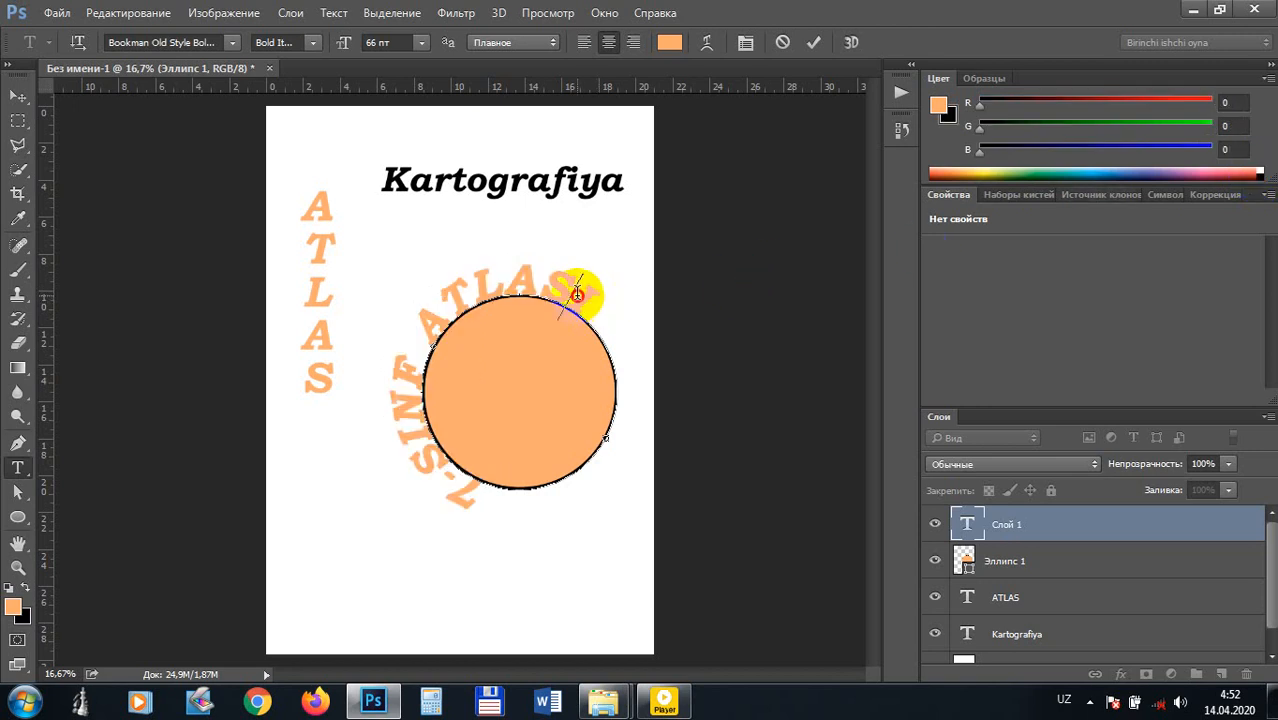
Step: Reselect the whole curved text and set the background colour to near-black, RGB 7, 7, 7
key("ctrl+a")
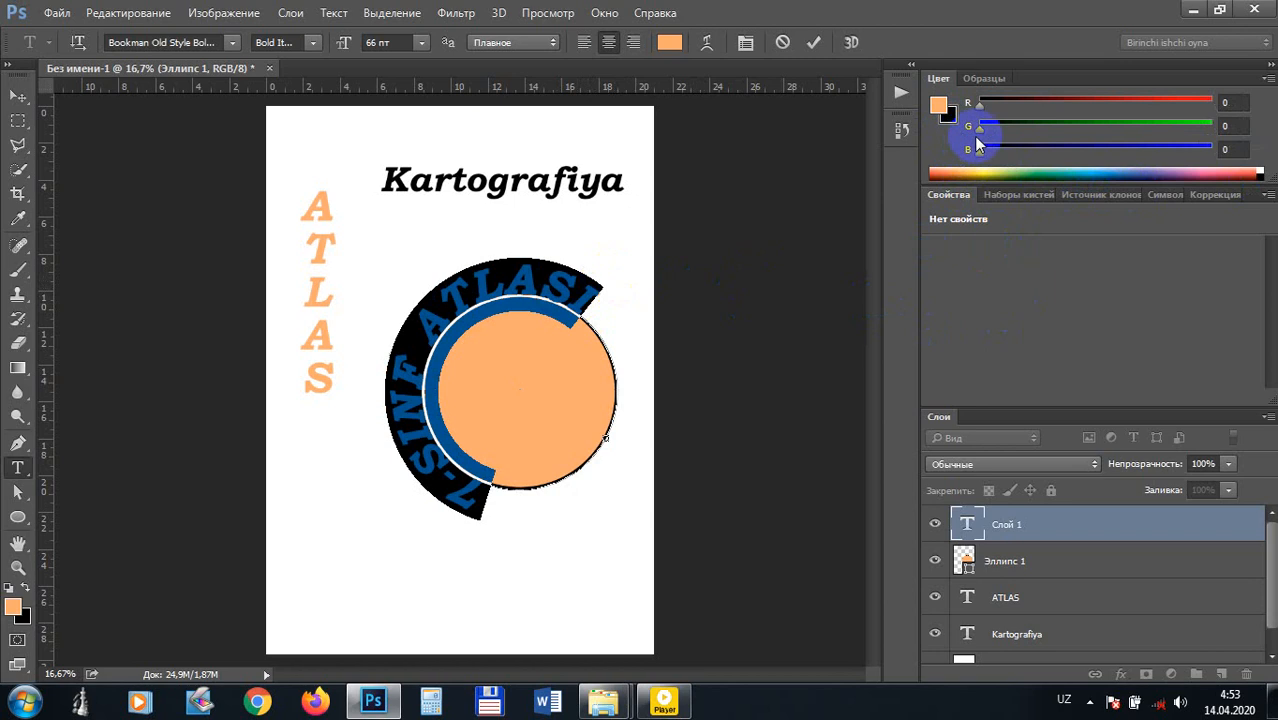
left_click(948, 114)
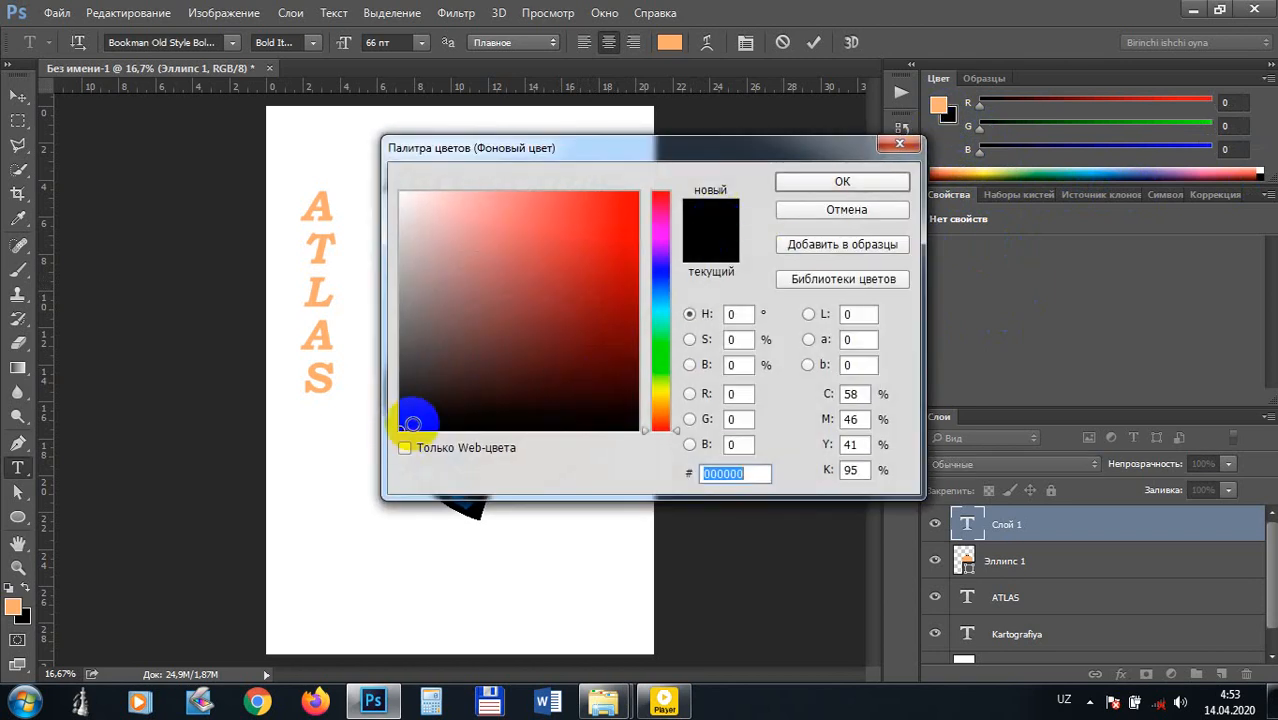
left_click(410, 427)
left_click(845, 180)
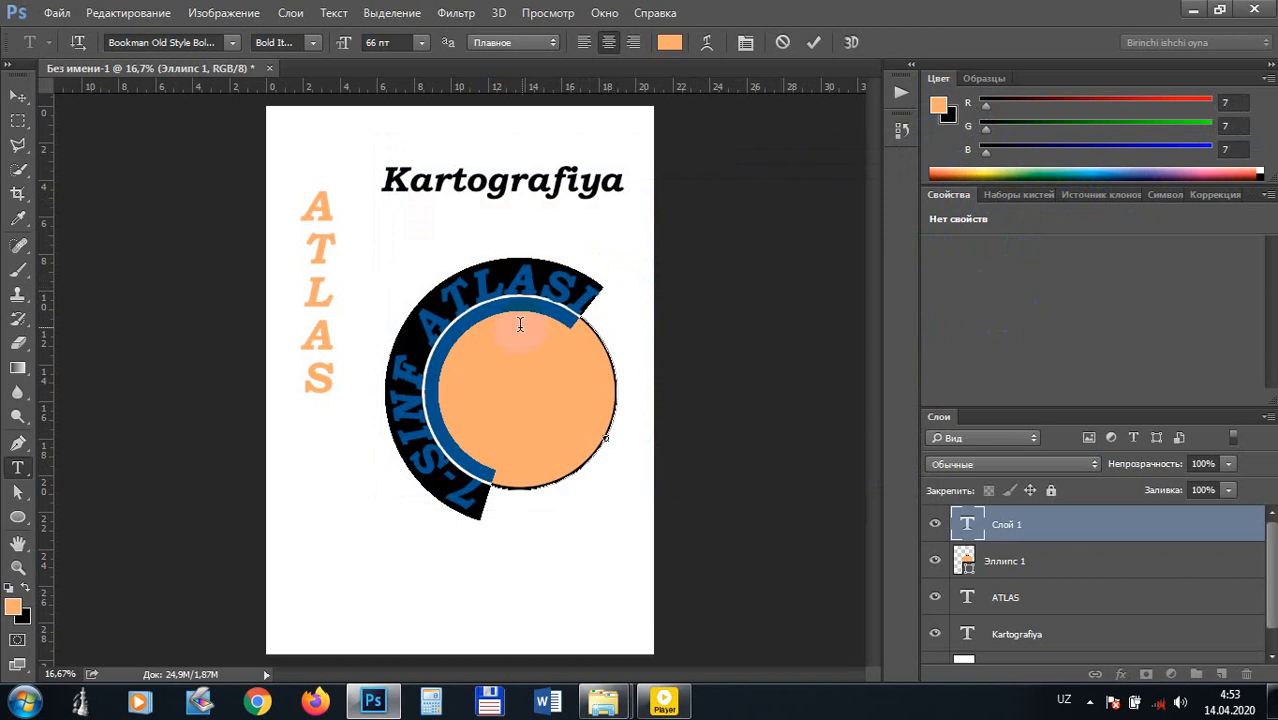
left_click(554, 284)
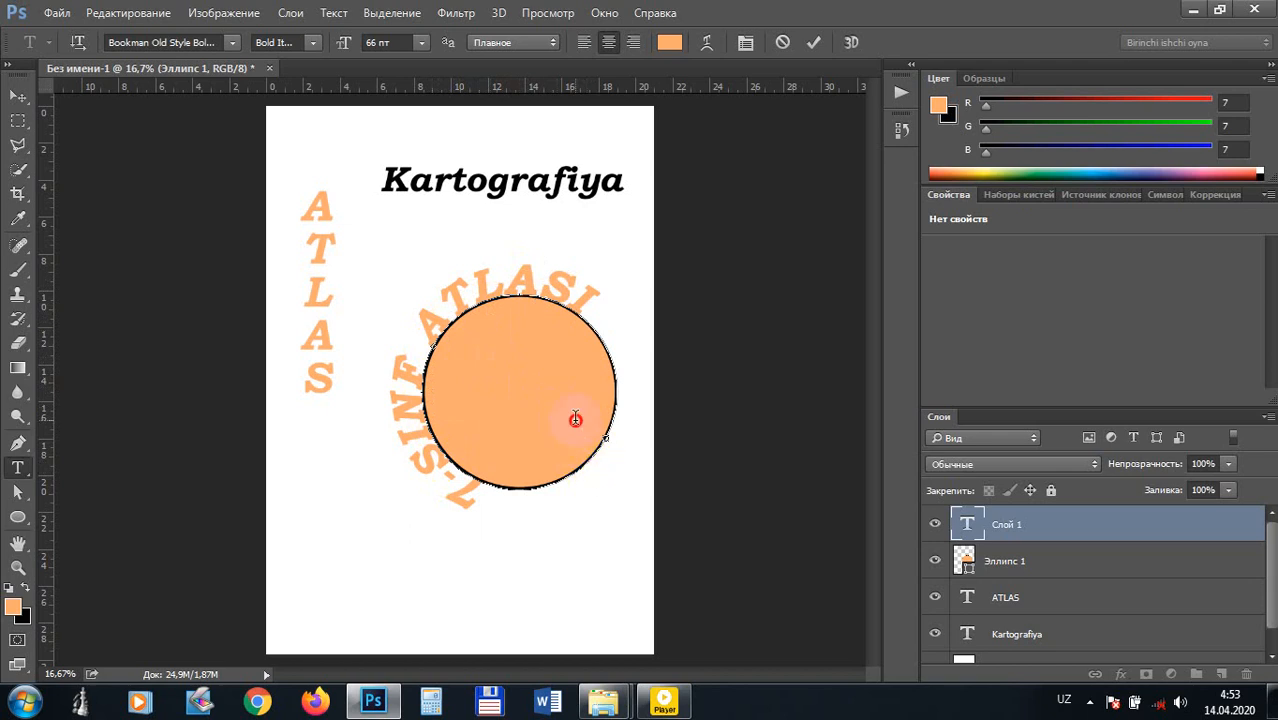
Step: Delete the orange circle's layer and slide "7-SINF ATLASI" around its circular path until it arches evenly over the top
left_click(990, 560)
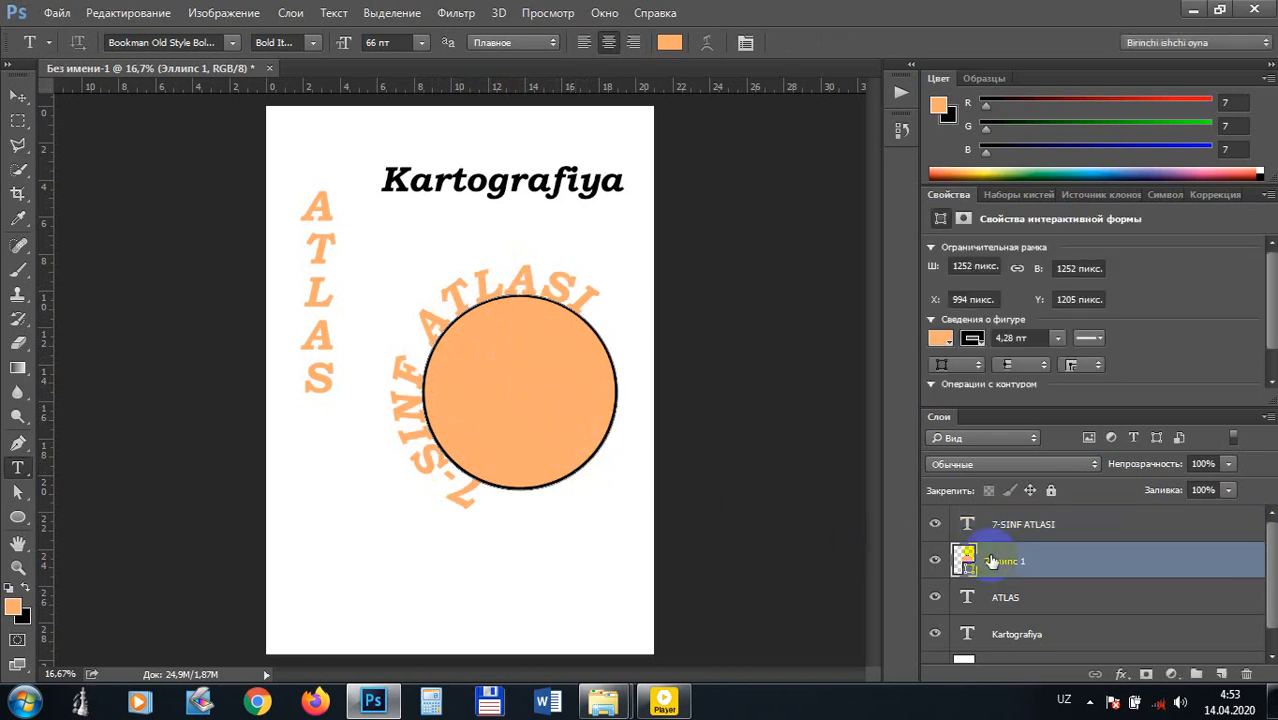
left_click_drag(990, 560, 1247, 675)
left_click(477, 295)
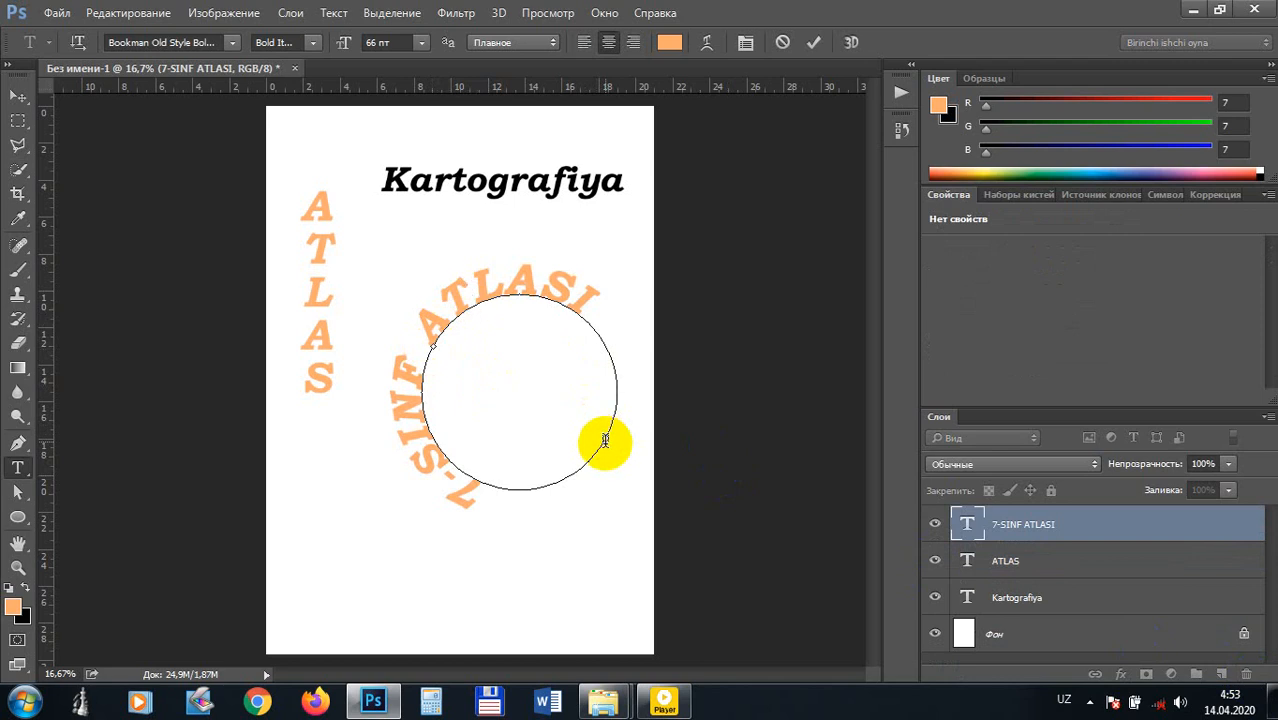
key("ctrl")
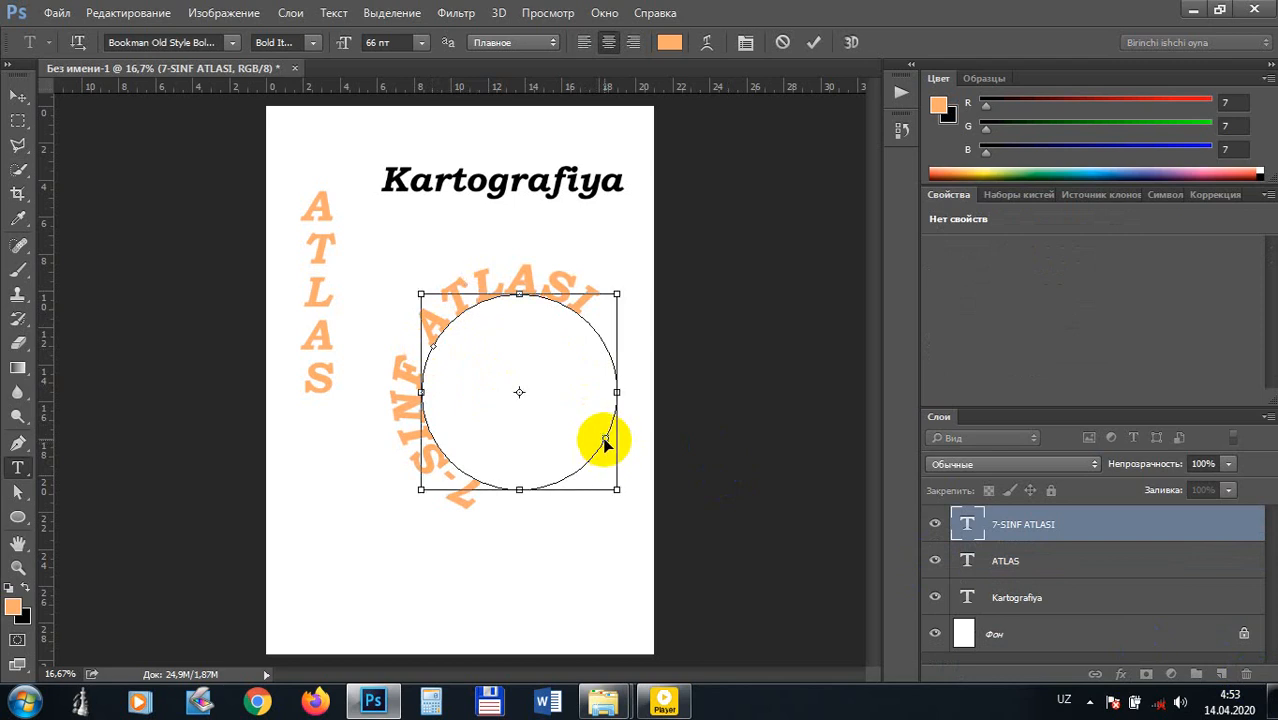
key("ctrl")
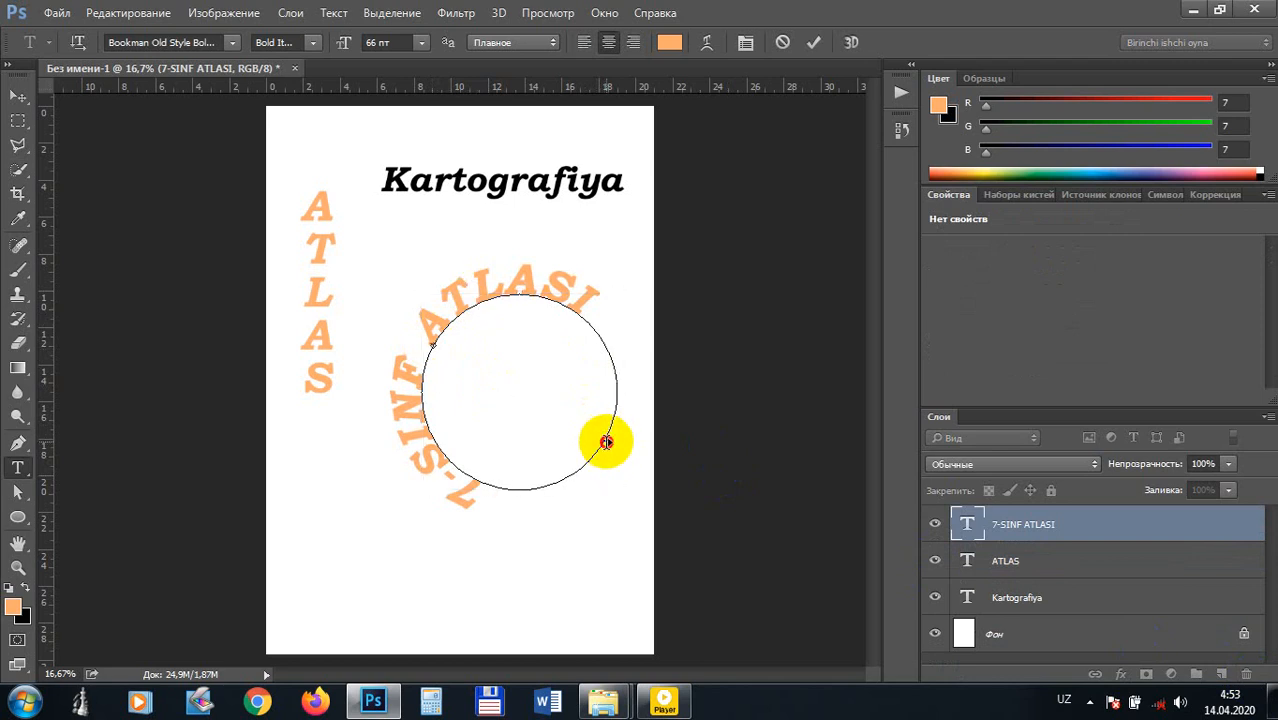
left_click_drag(606, 443, 428, 467)
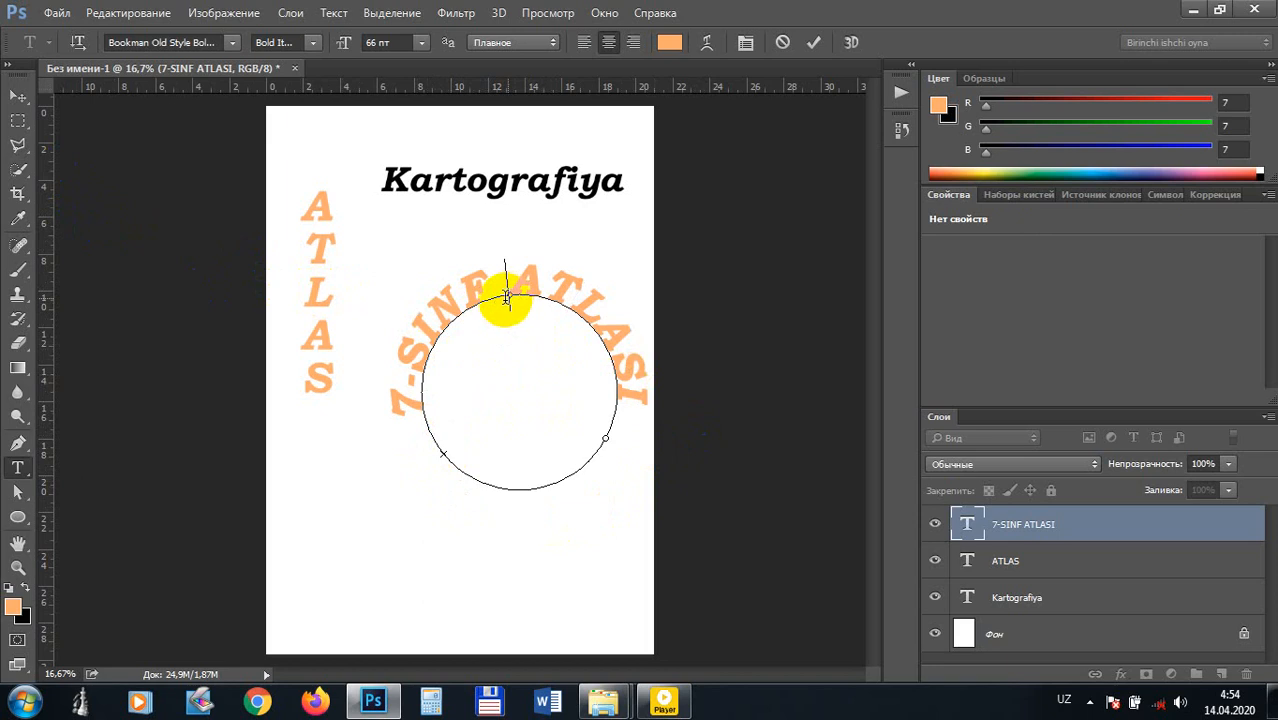
left_click(18, 96)
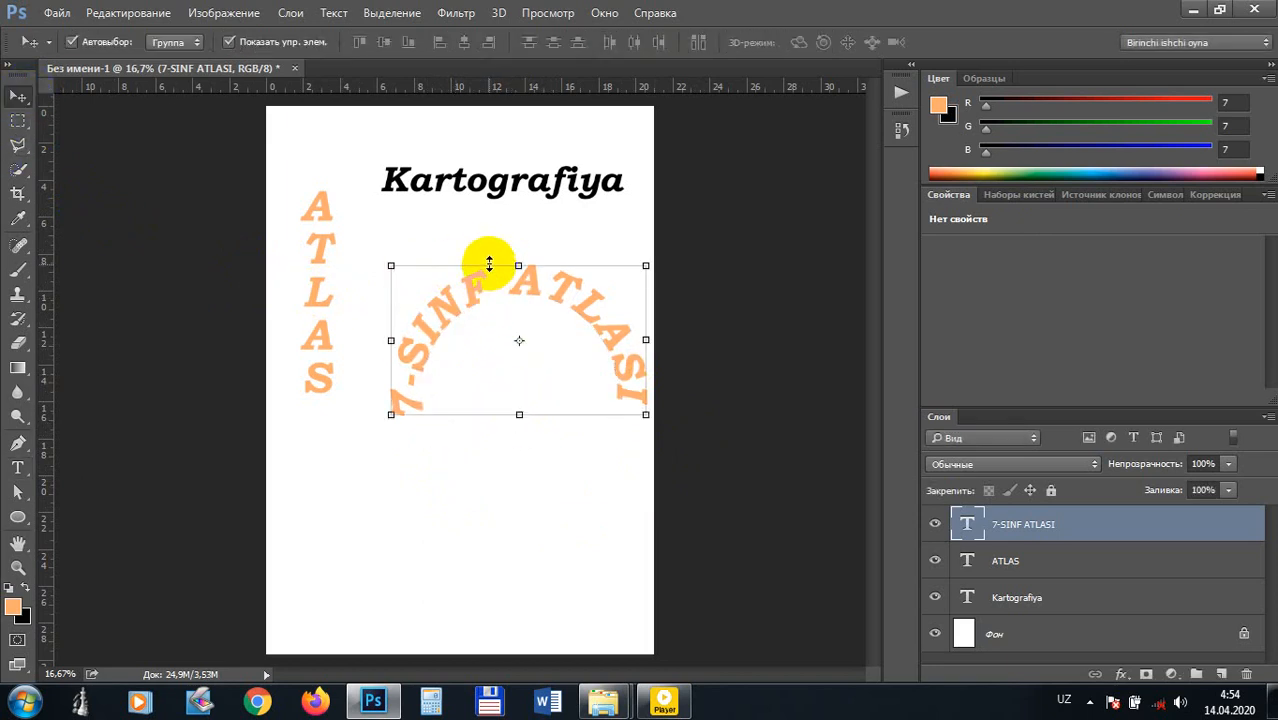
Step: Scale the curved text "7-SINF ATLASI" to 93.49% of its height and apply the transformation
left_click_drag(487, 264, 487, 305)
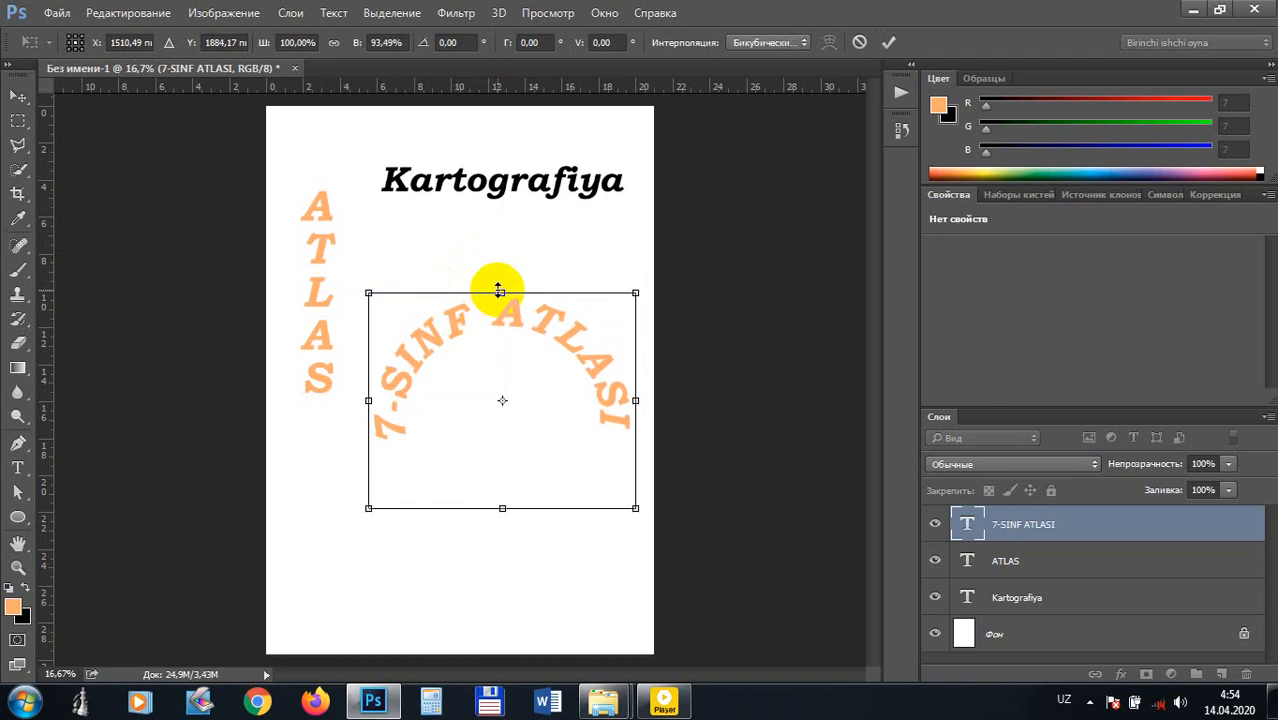
left_click(18, 97)
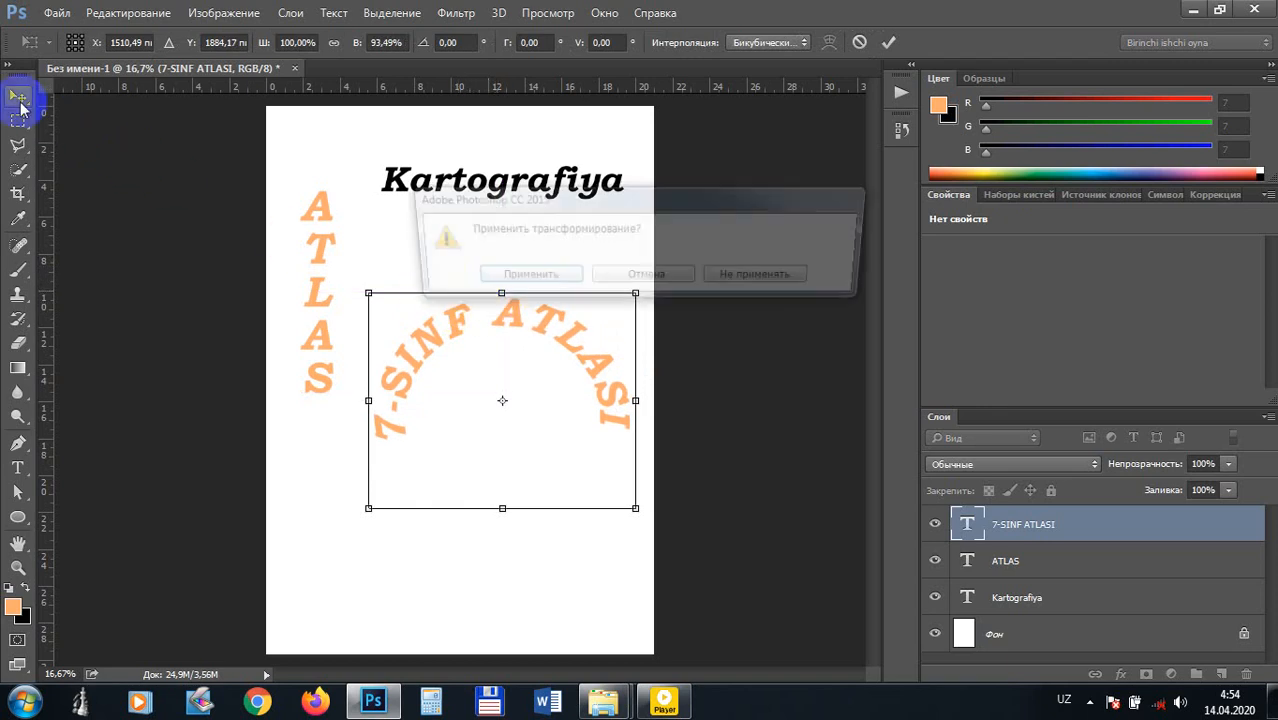
left_click(555, 274)
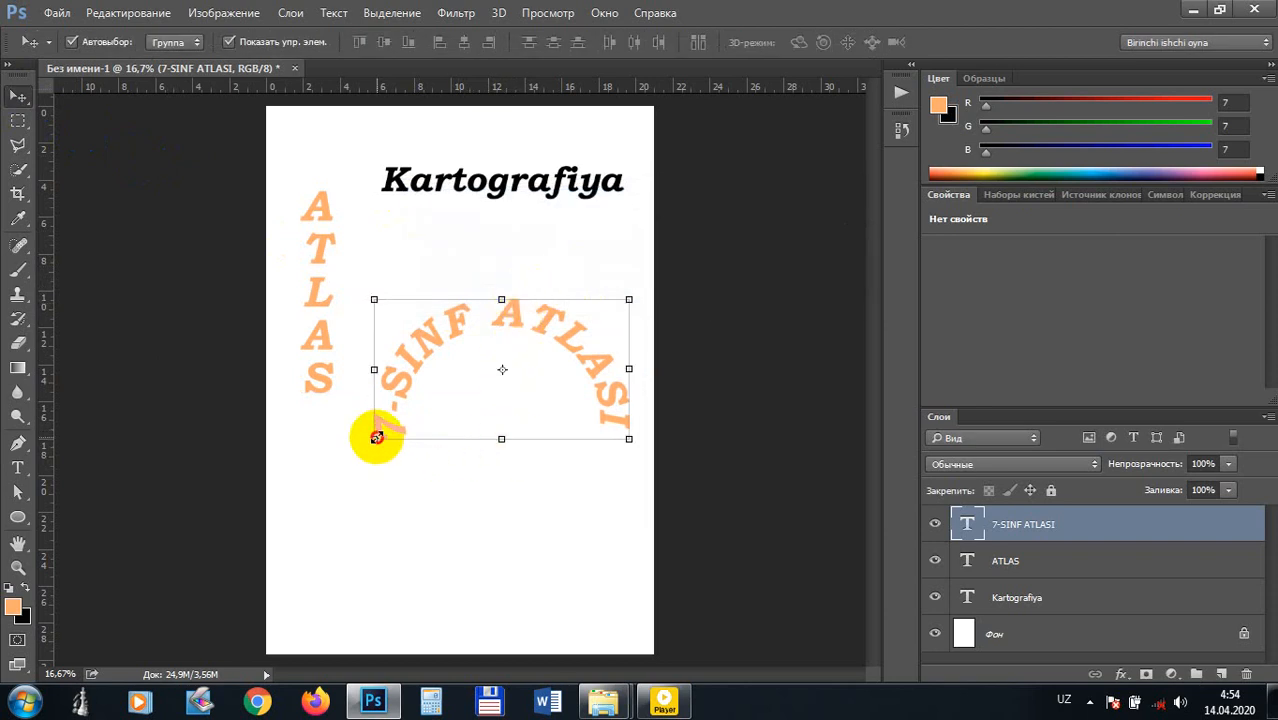
Step: Move the curved text "7-SINF ATLASI" to just below "Kartografiya", beside the vertical "ATLAS"
left_click_drag(376, 437, 357, 448)
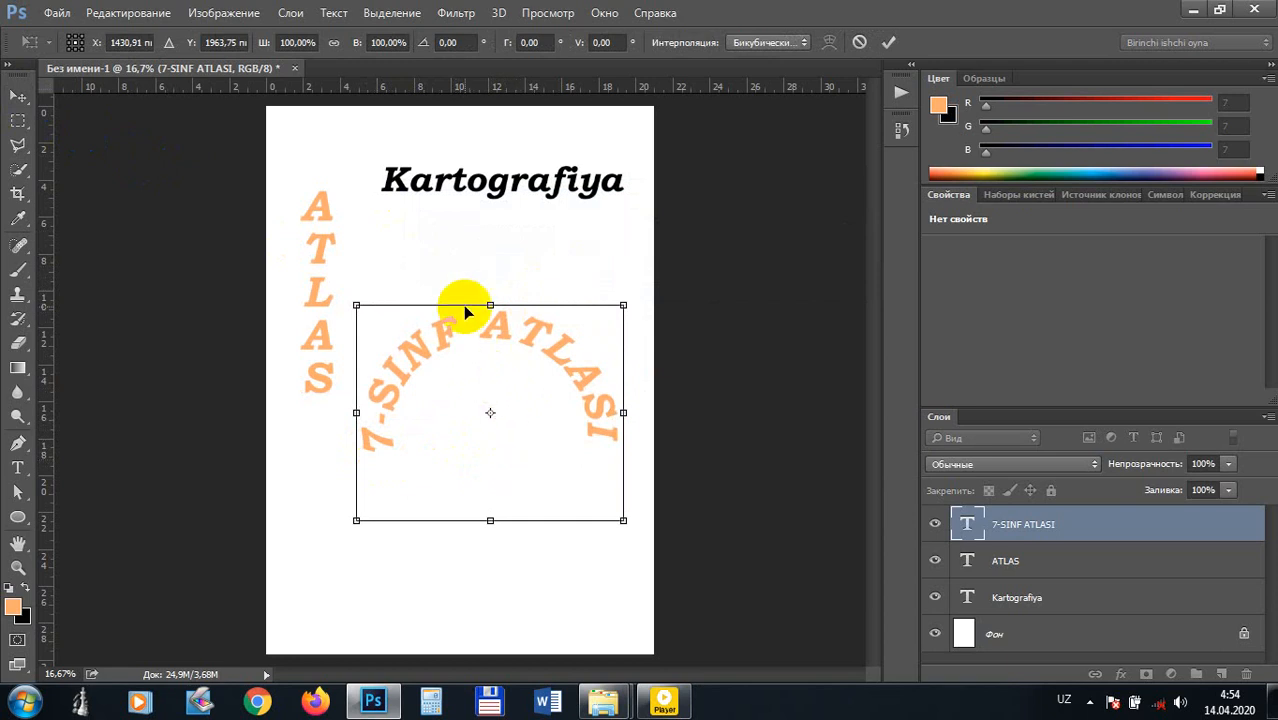
left_click_drag(464, 303, 453, 388)
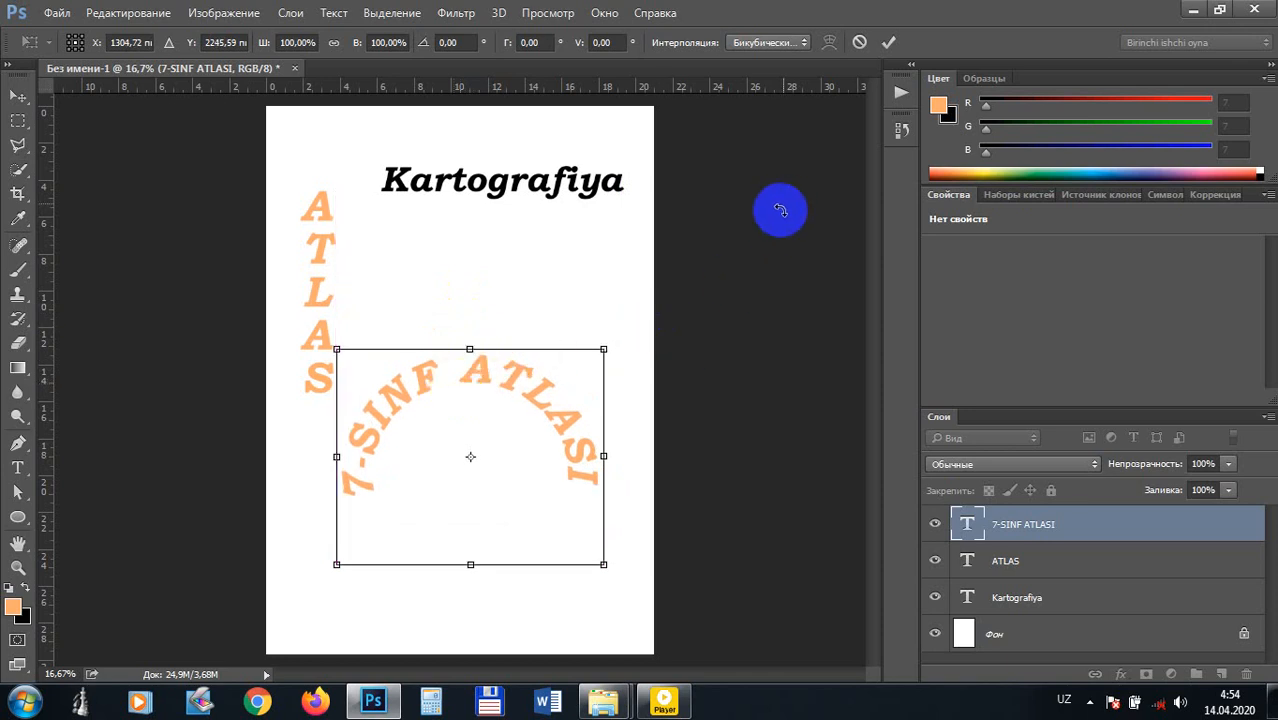
left_click(888, 42)
left_click(698, 244)
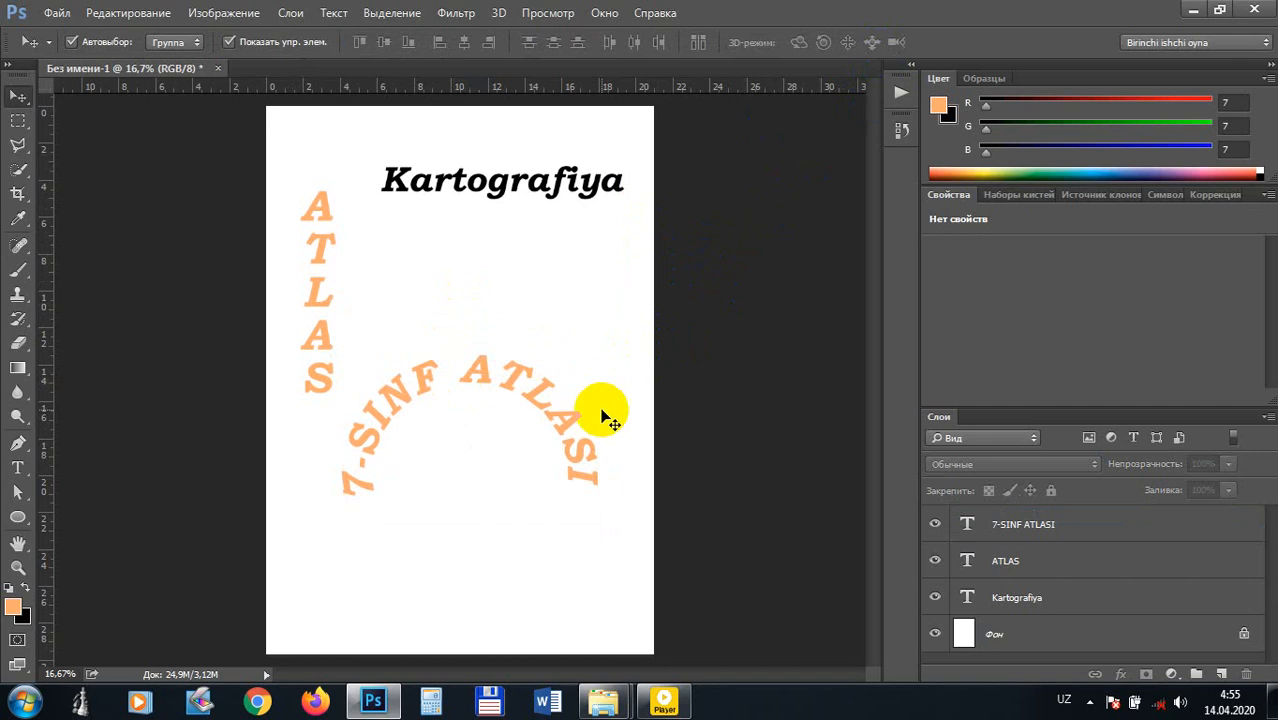
left_click_drag(413, 373, 434, 261)
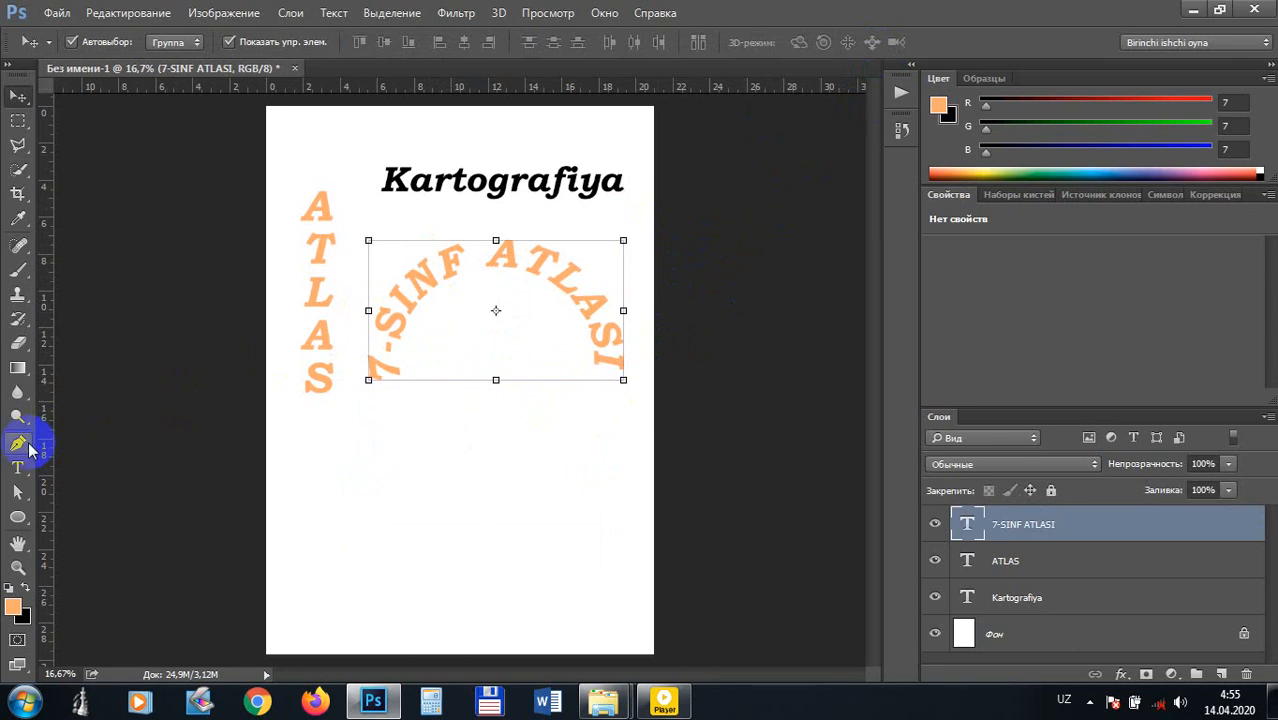
Step: Draw an open wavy path with the Pen tool across the lower part of the page, dipping first and rising into a crest
left_click_drag(20, 443, 94, 442)
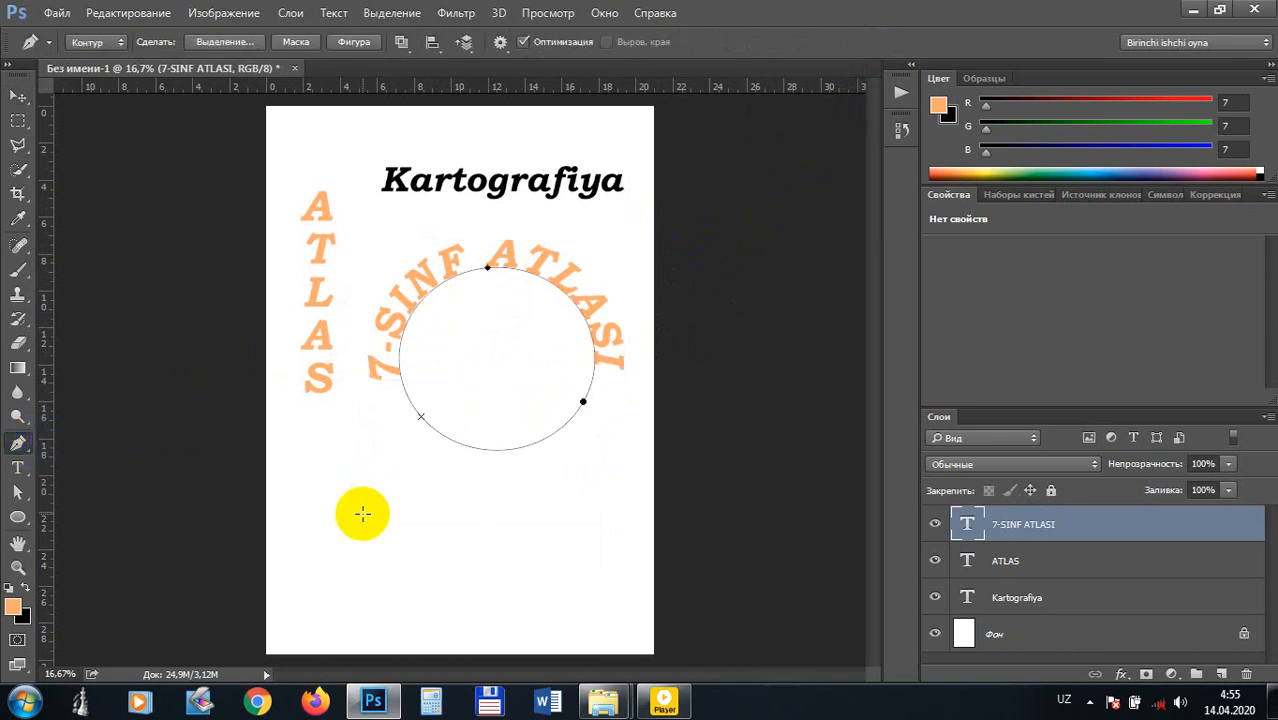
left_click(316, 534)
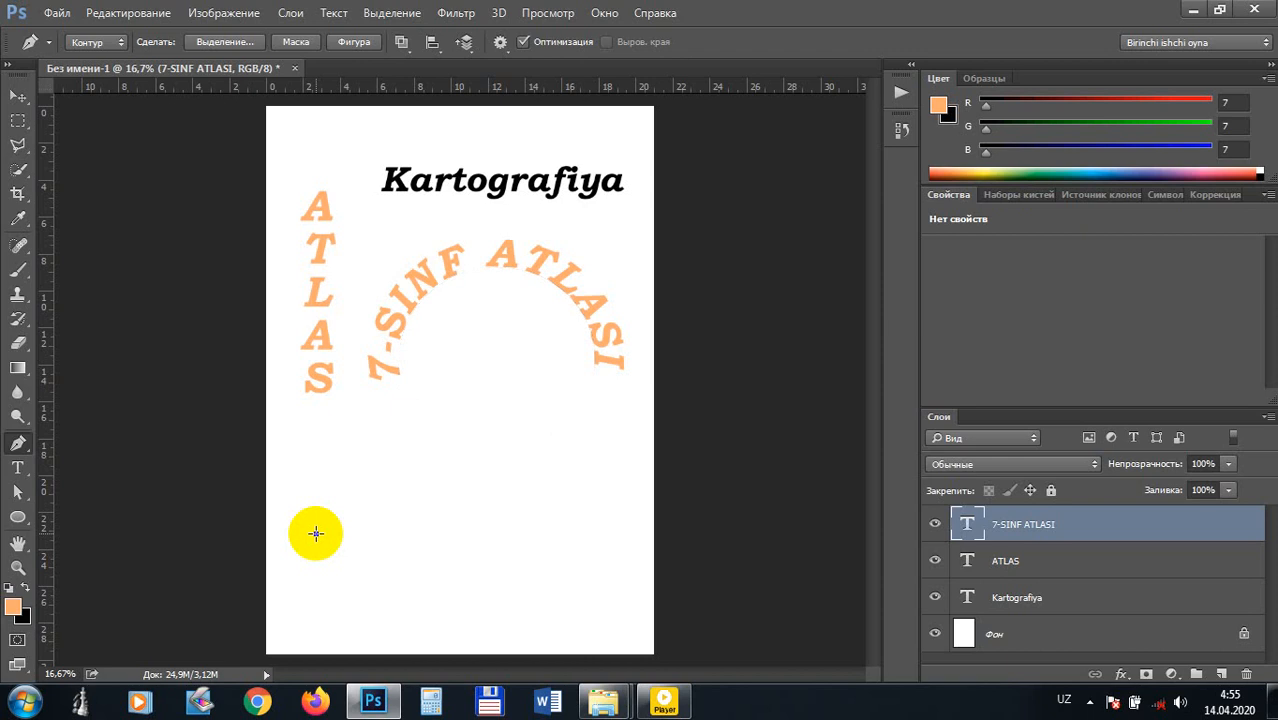
left_click(316, 534)
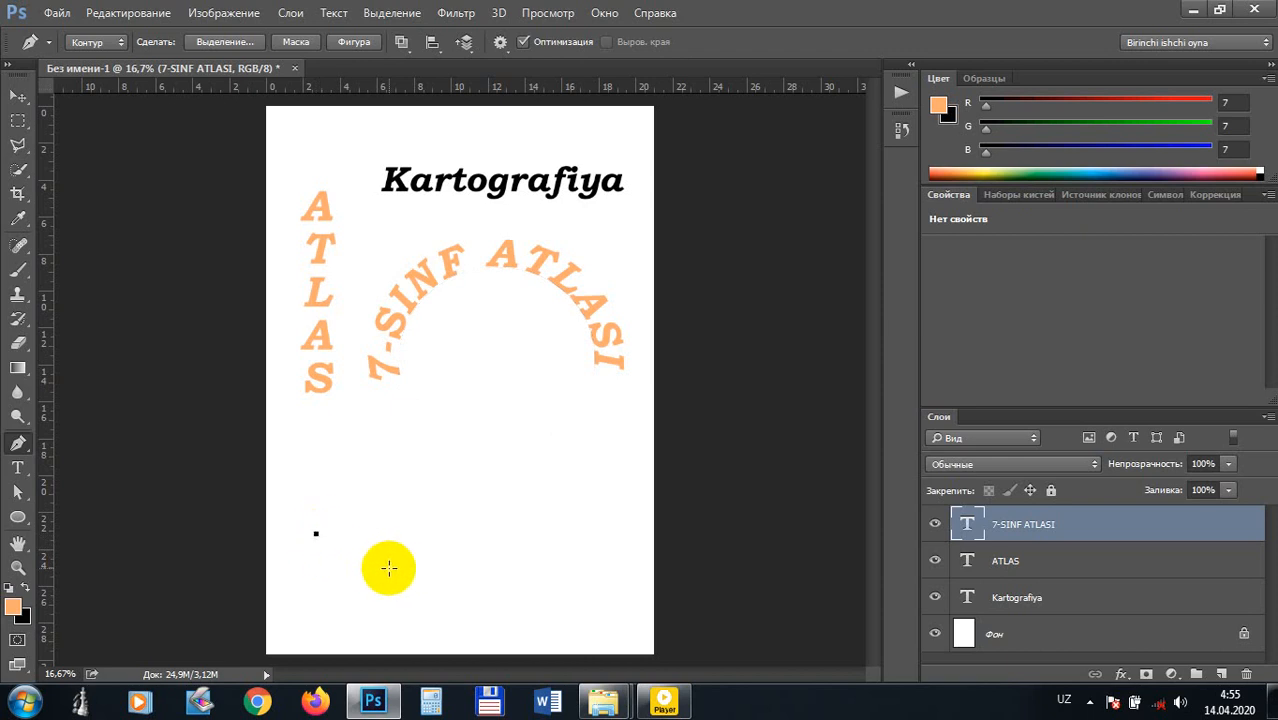
left_click(413, 584)
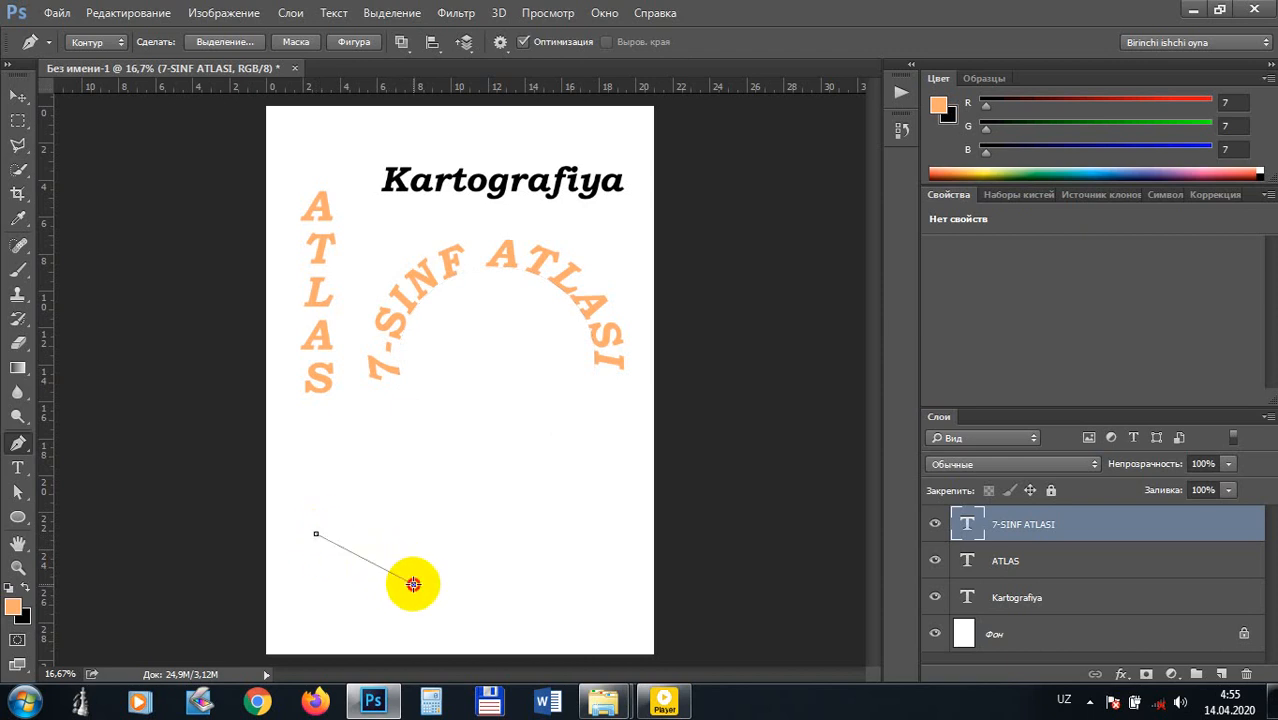
left_click_drag(421, 566, 502, 516)
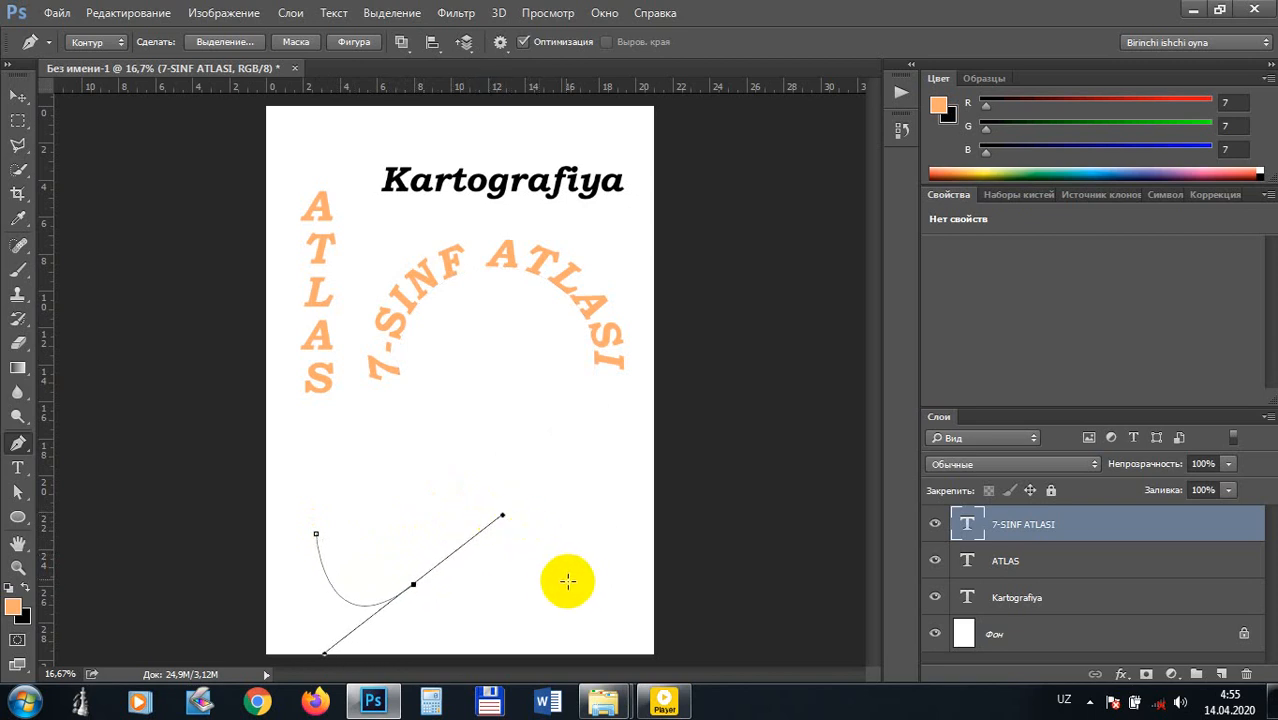
left_click_drag(569, 582, 620, 637)
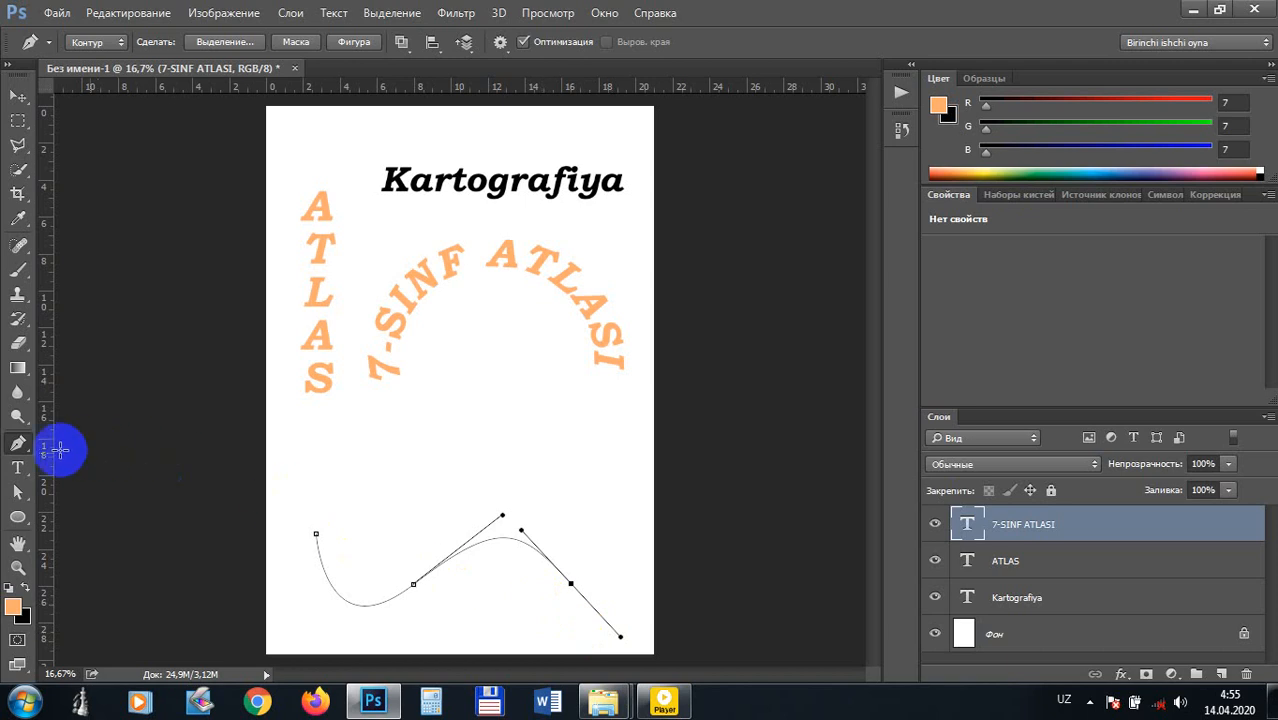
Step: Try to write "GEOGRAFIK" along the start of the wavy path, and undo that text
left_click(21, 494)
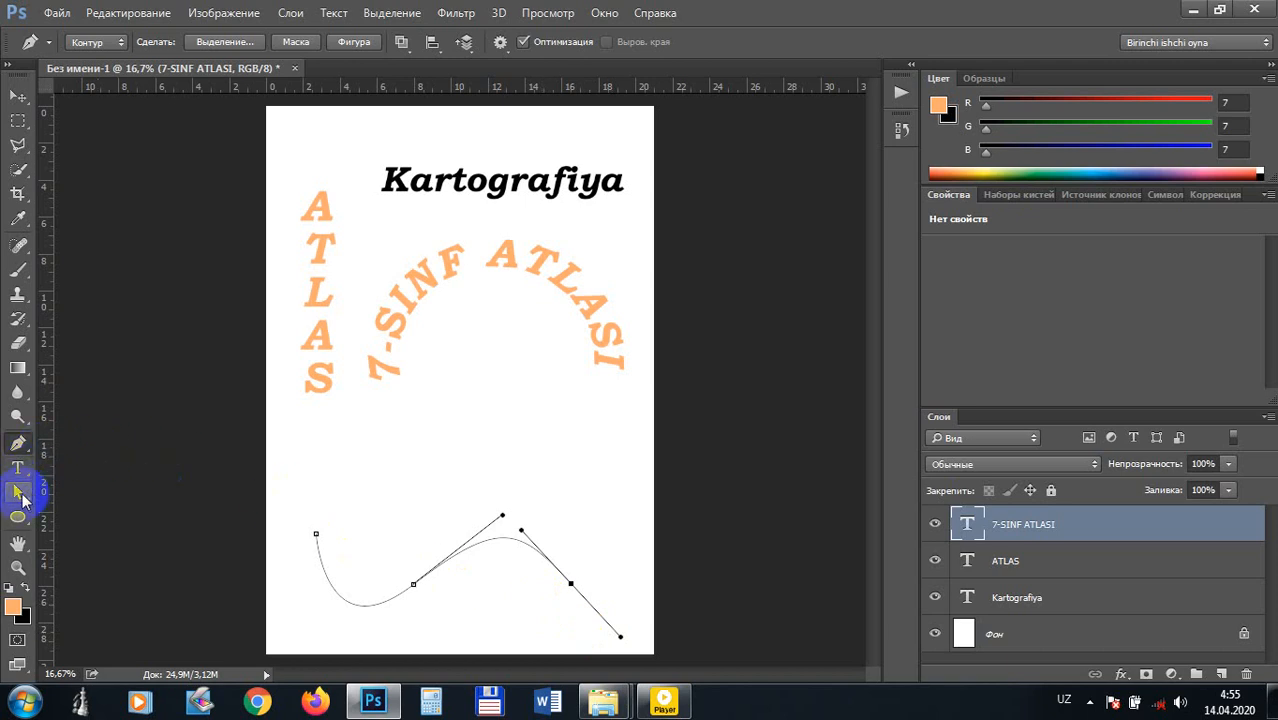
left_click(17, 468)
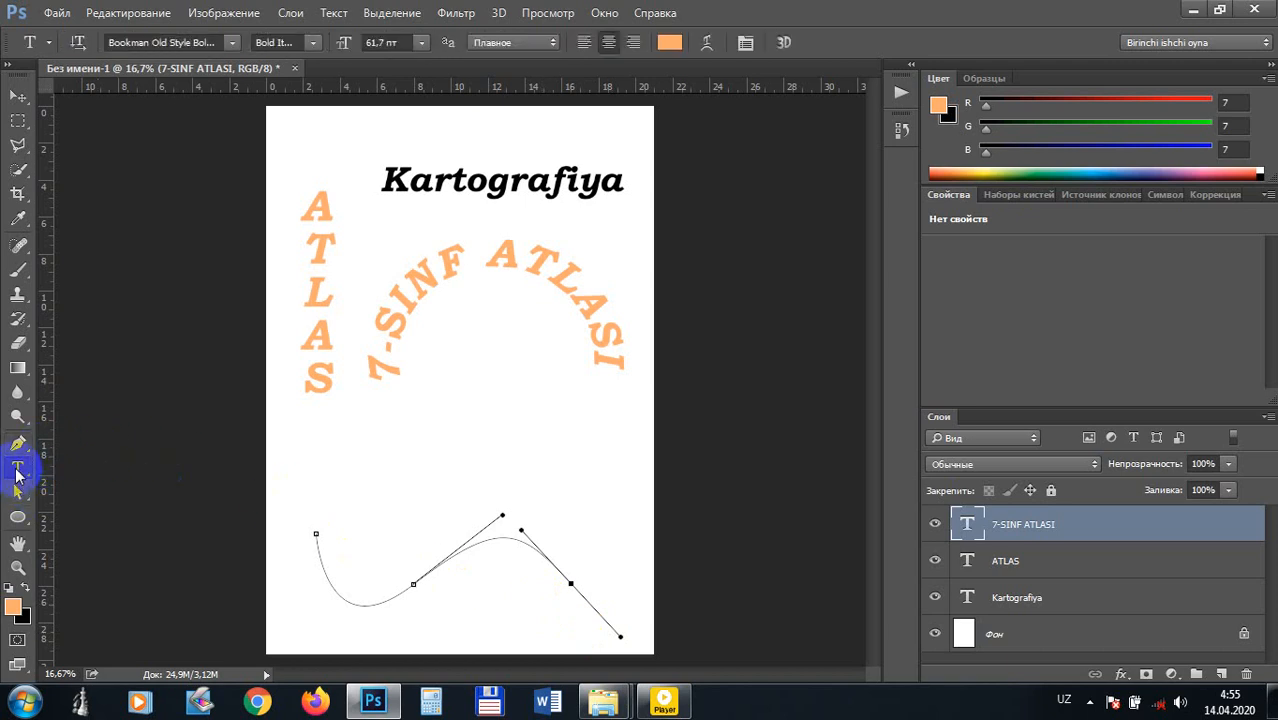
left_click(321, 545)
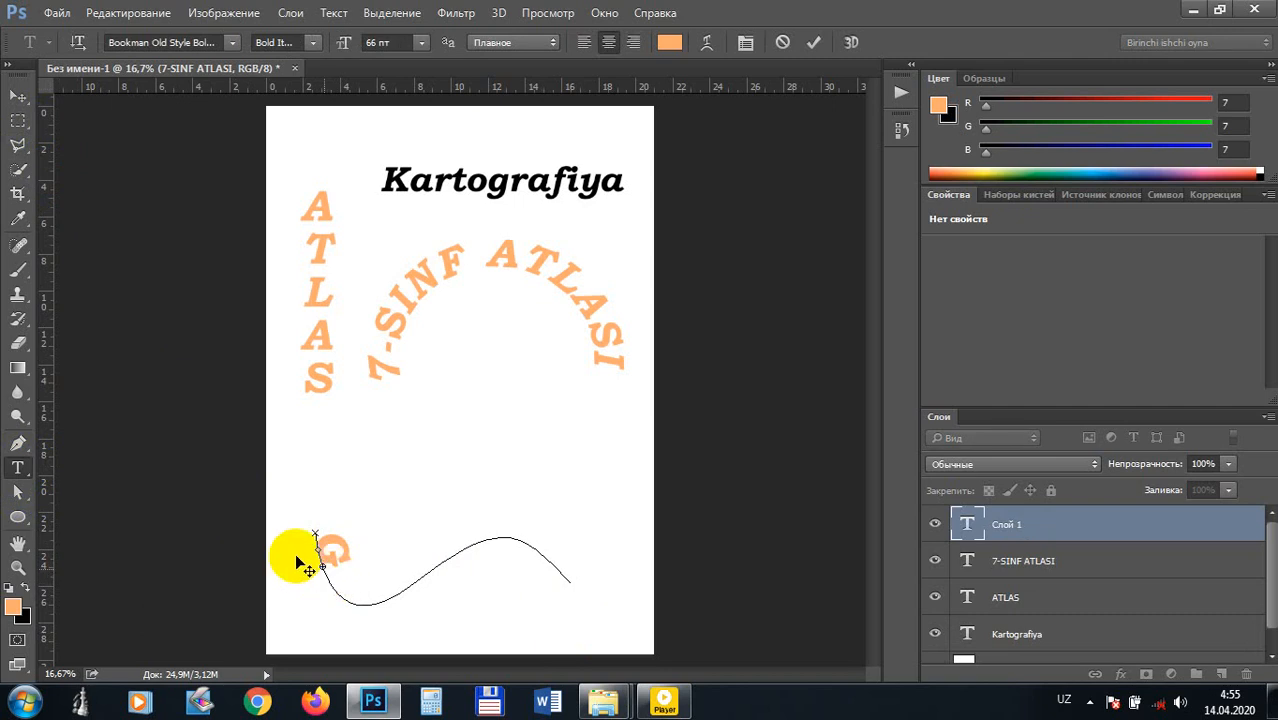
left_click(17, 96)
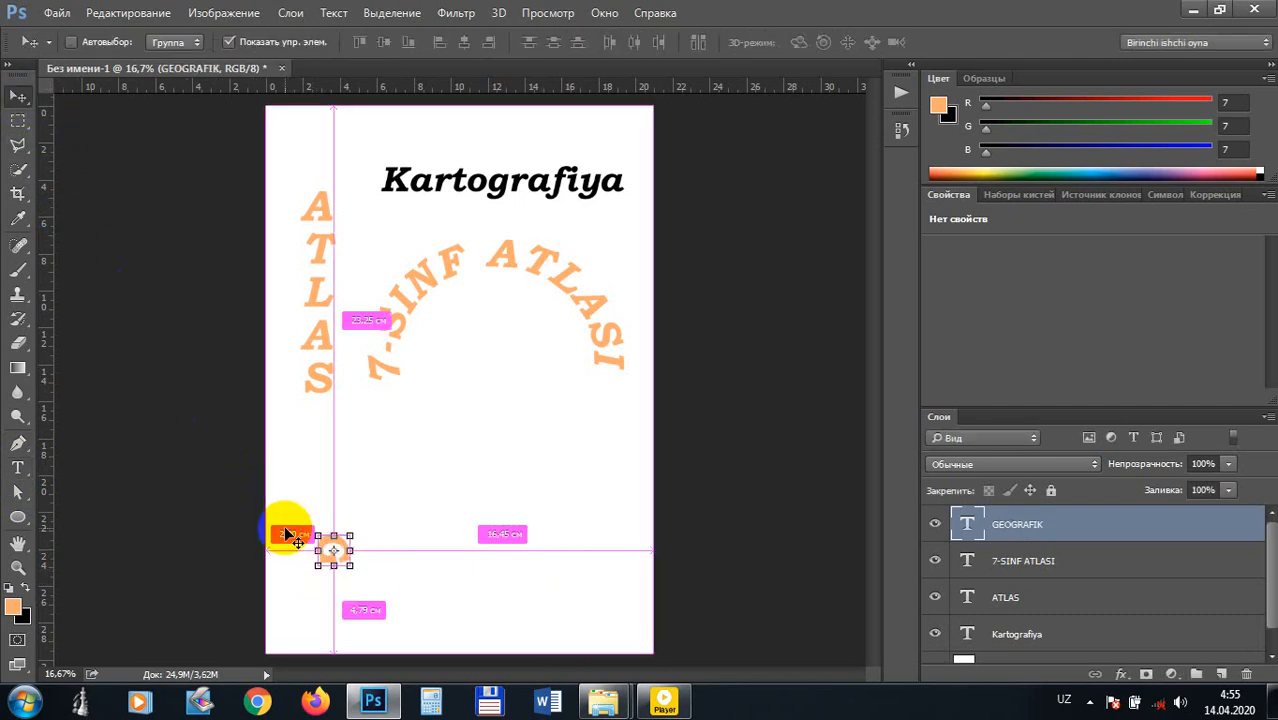
key("ctrl+z")
left_click(320, 541)
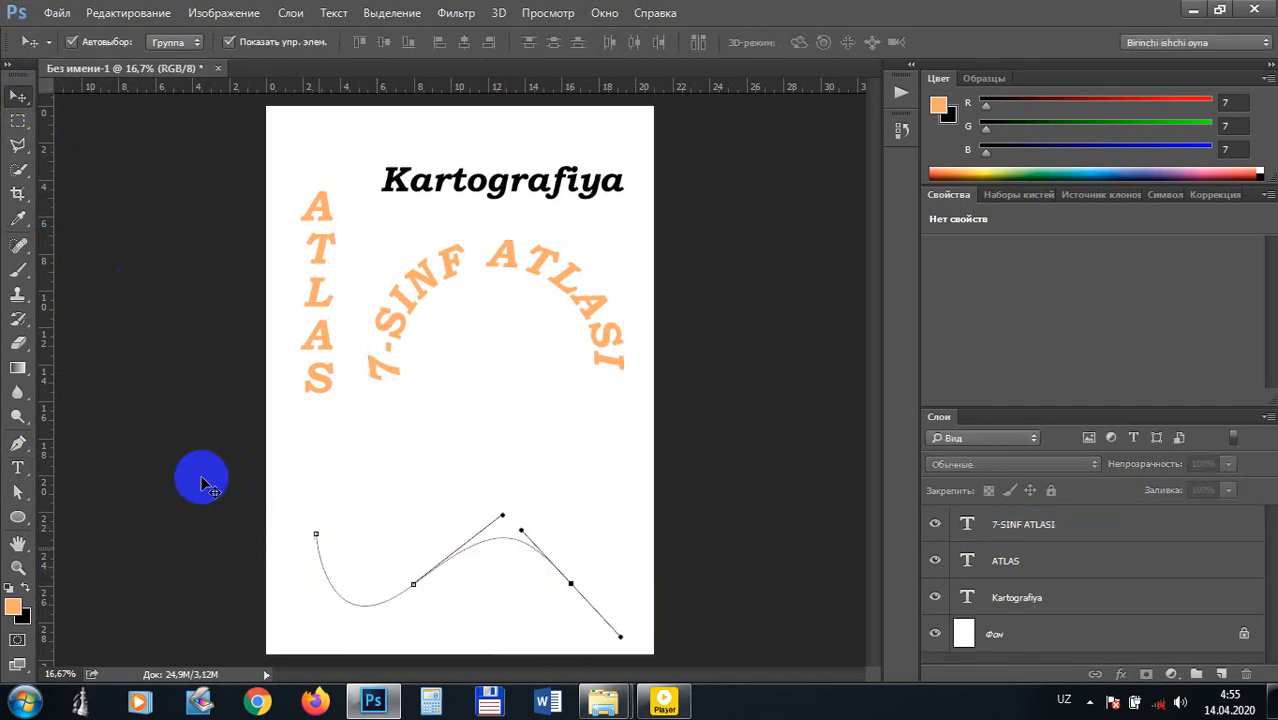
Step: Start a new text line on the wavy path, shift its anchor points along the curve and move the path slightly up and right
left_click(17, 465)
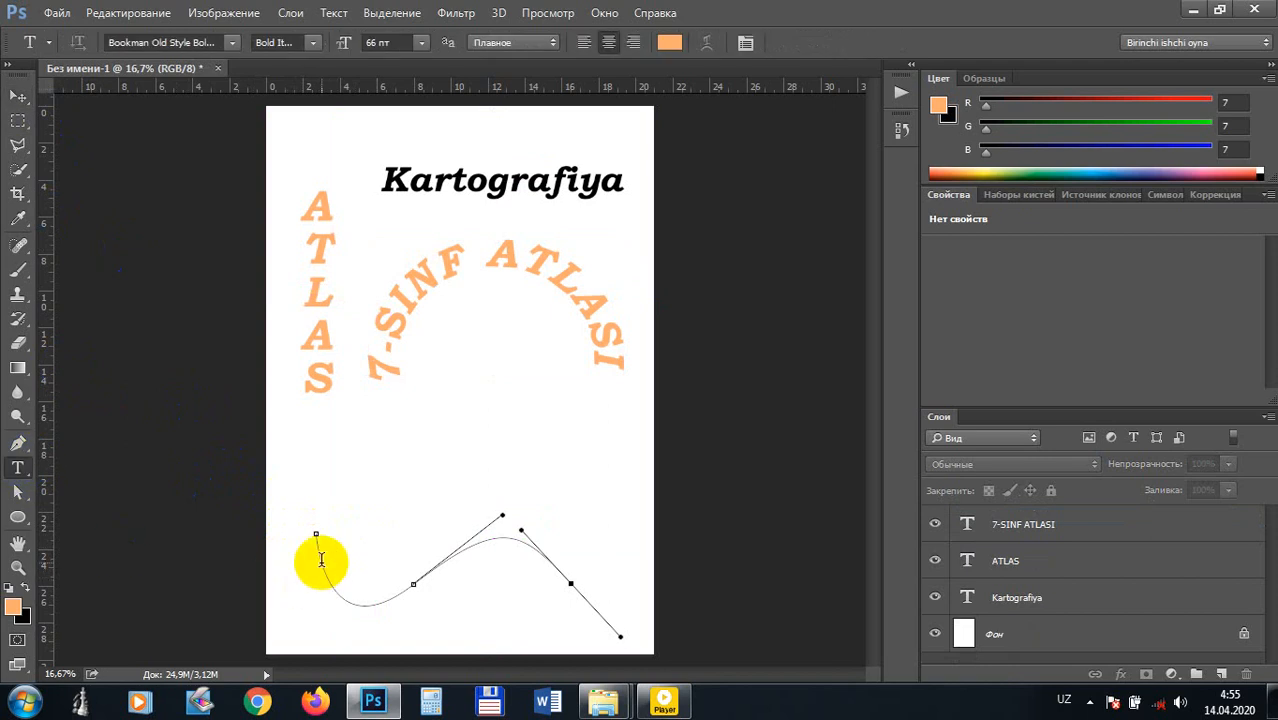
left_click(320, 553)
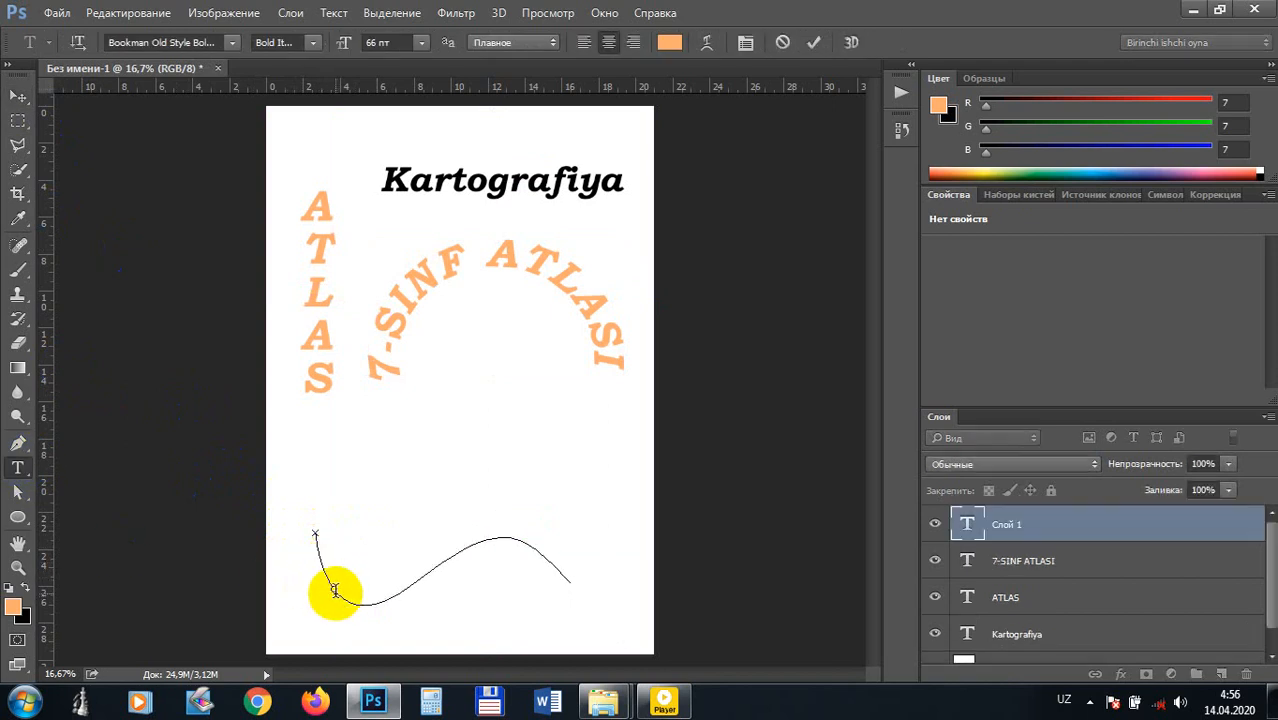
key("ctrl")
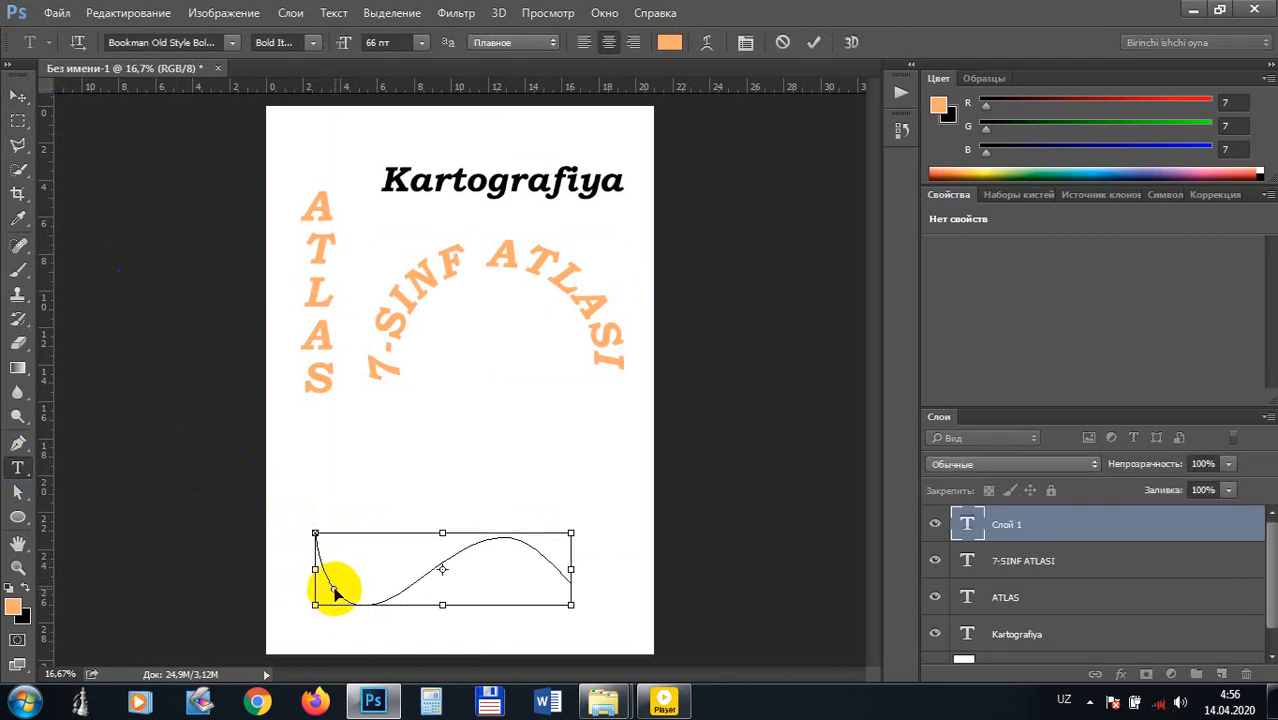
left_click_drag(335, 592, 553, 600)
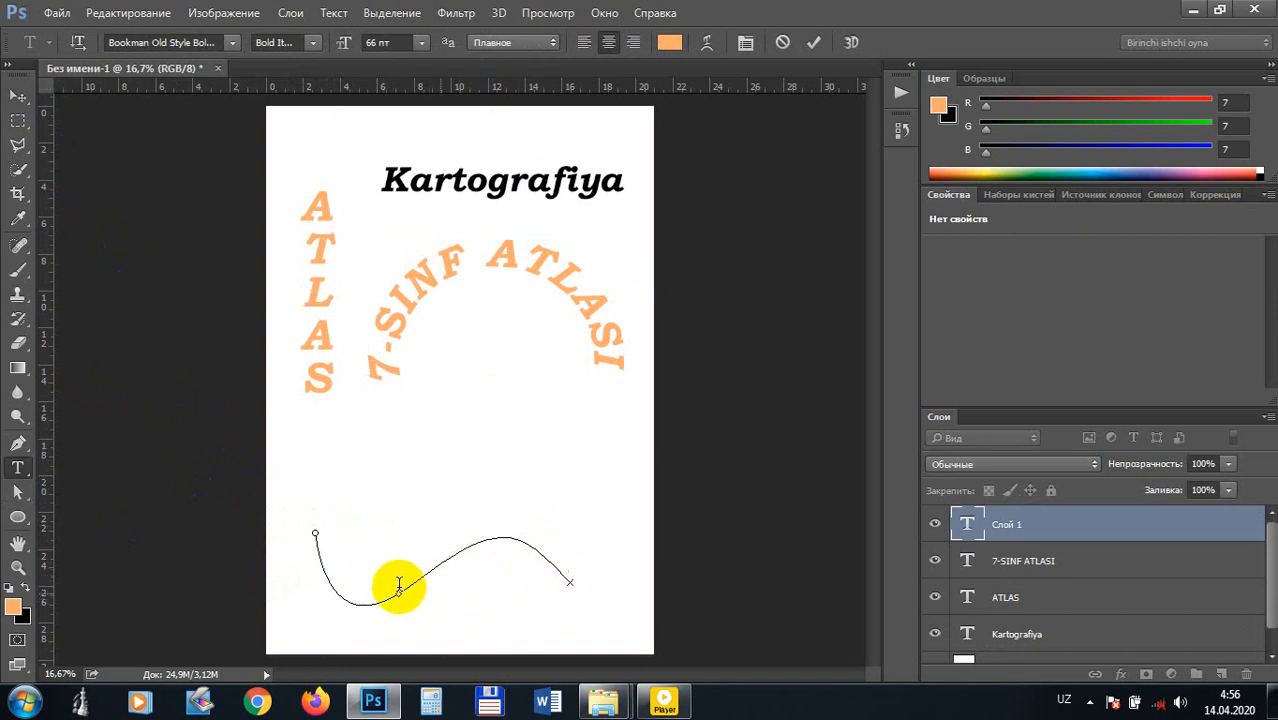
key("ctrl")
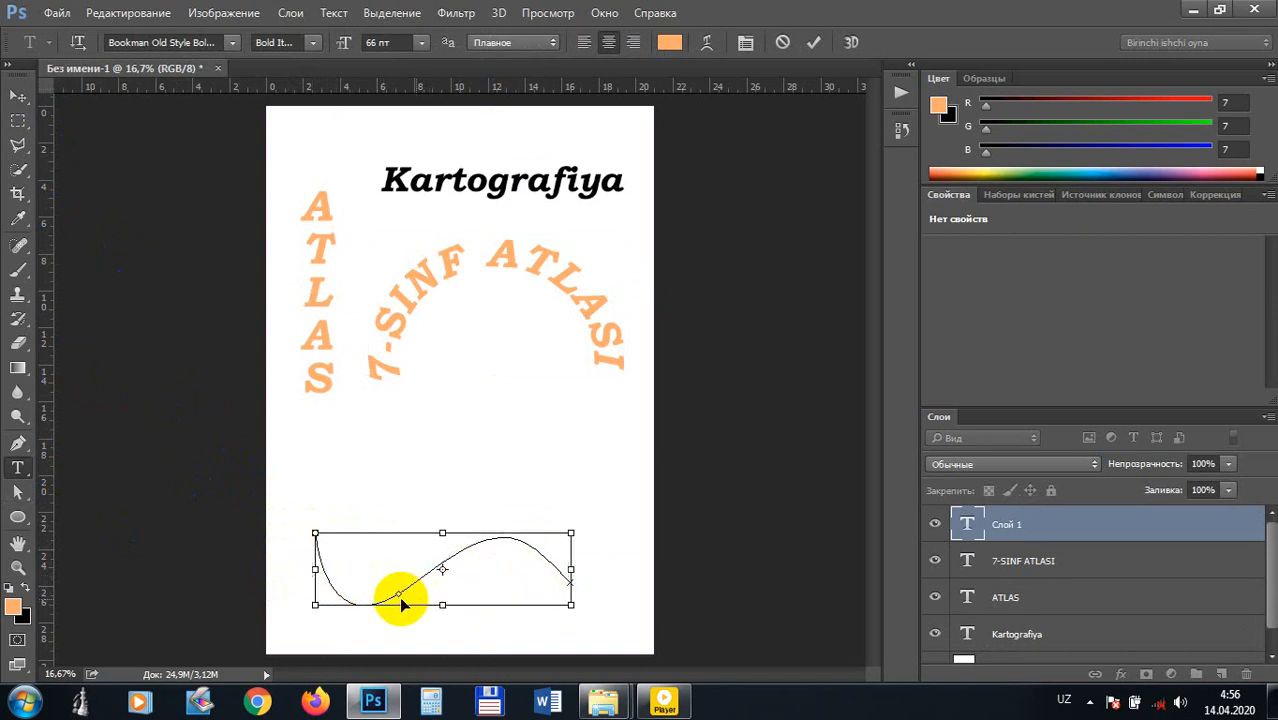
left_click_drag(398, 592, 416, 572)
key("ctrl")
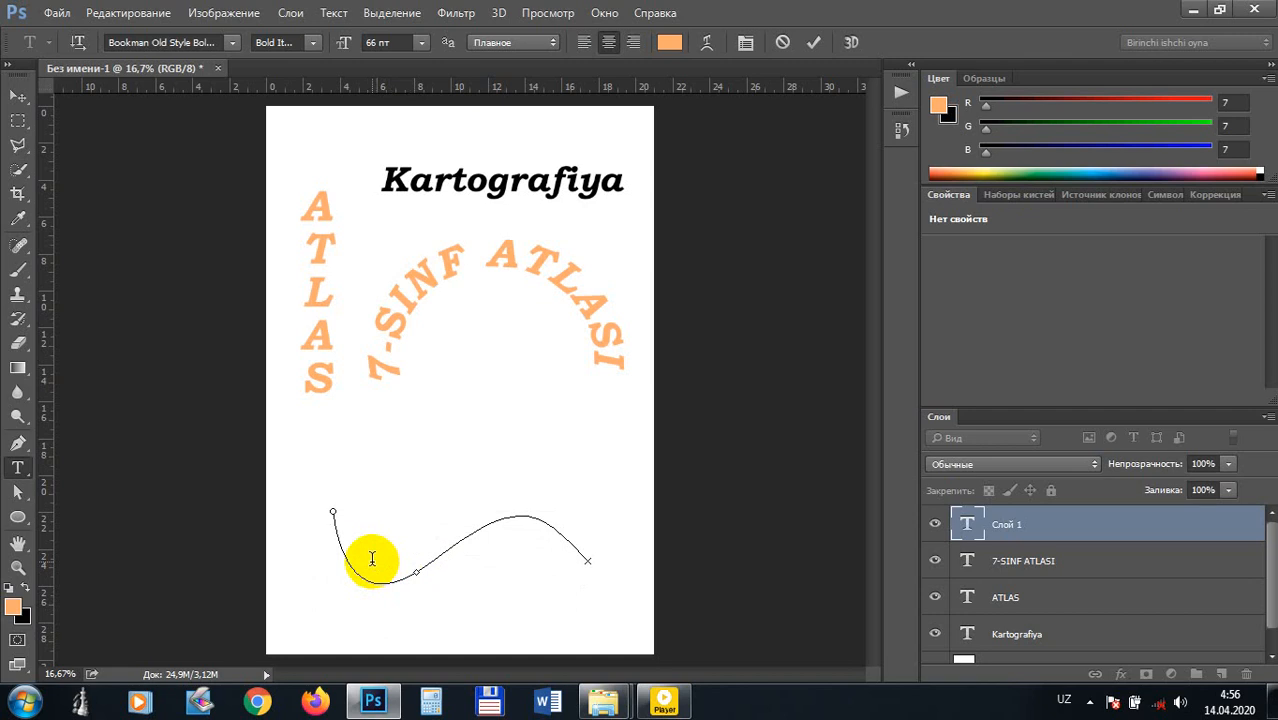
Step: Write "ATLAS" on the wavy path, flip it to the curve's upper side along the rising part and commit the text
type("TLAS")
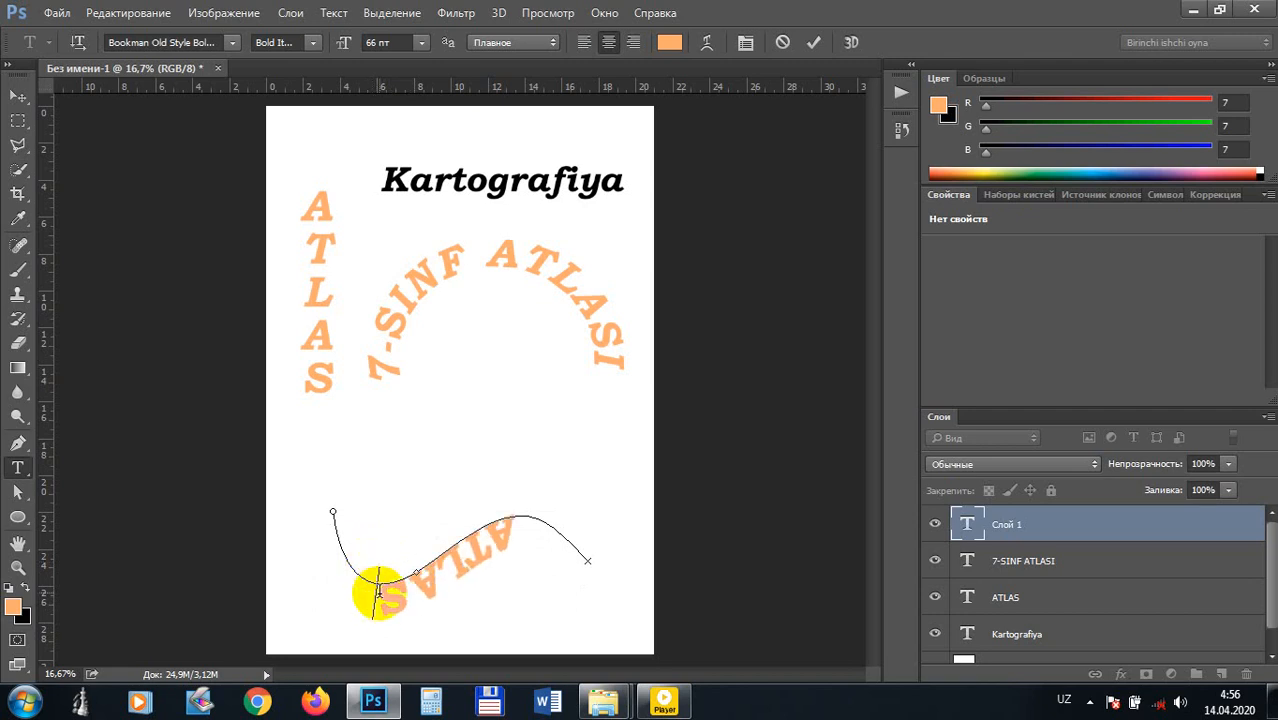
key("ctrl")
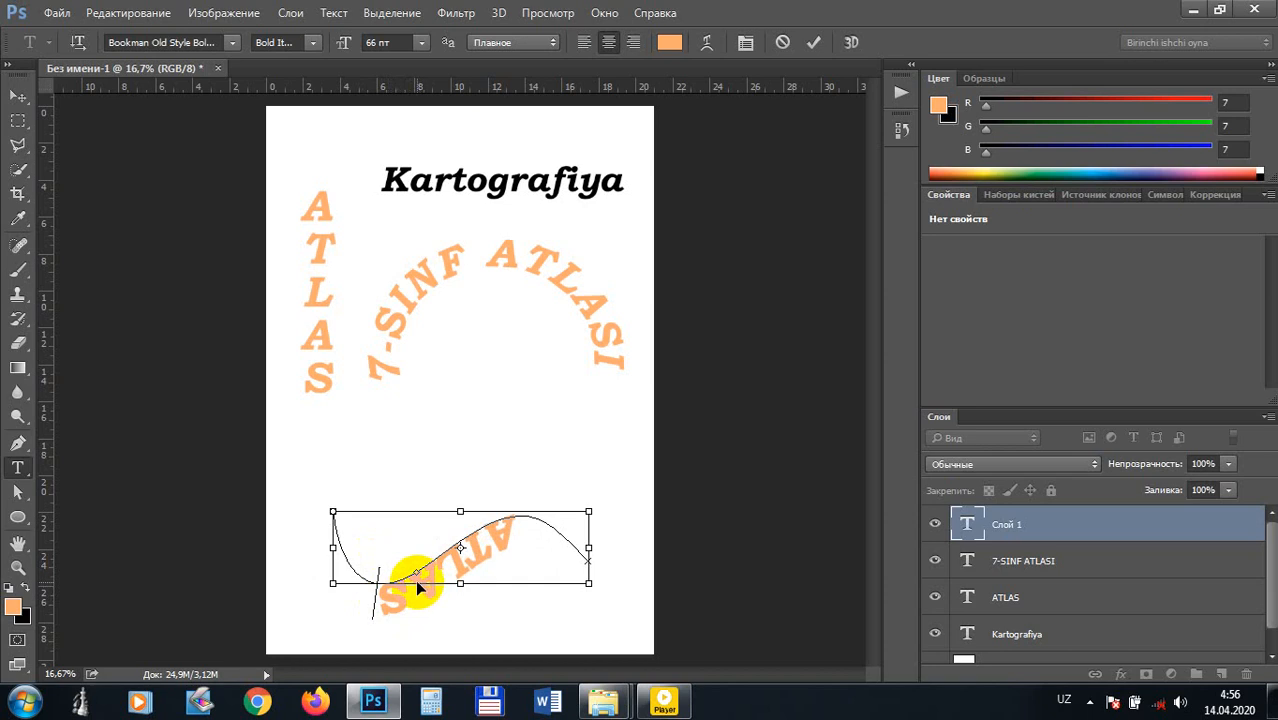
left_click_drag(420, 575, 463, 566)
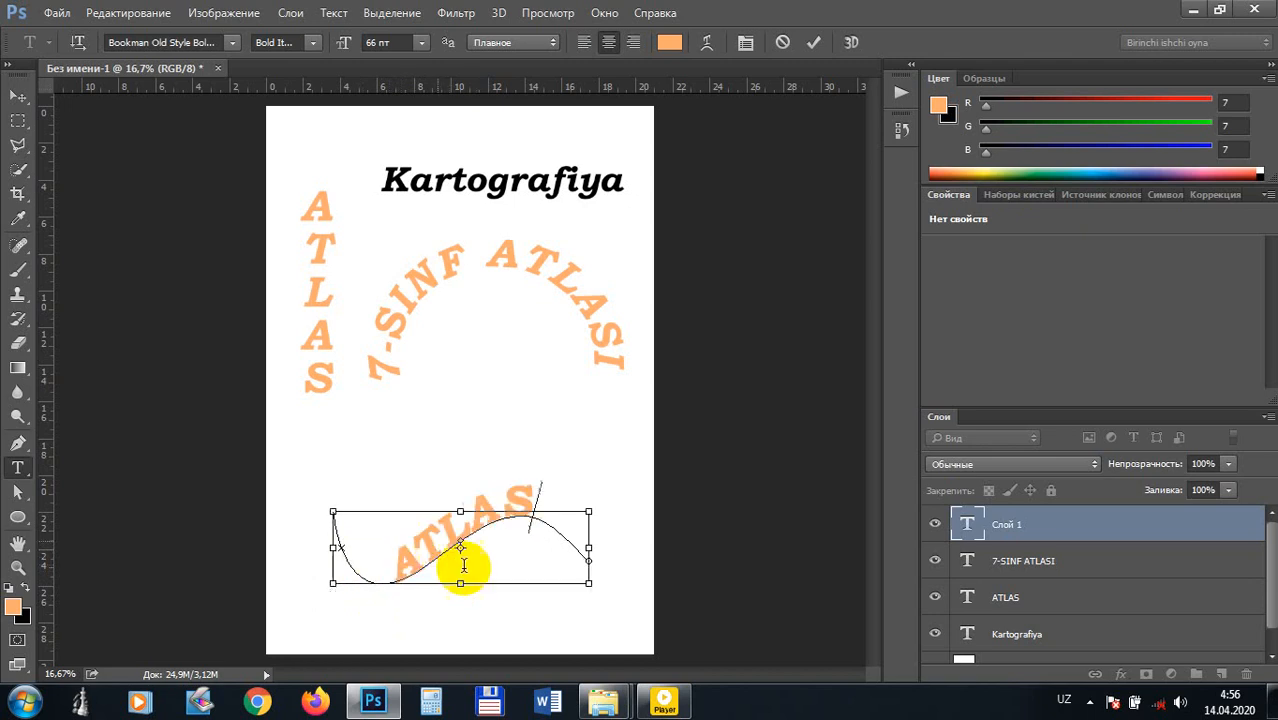
left_click(728, 533)
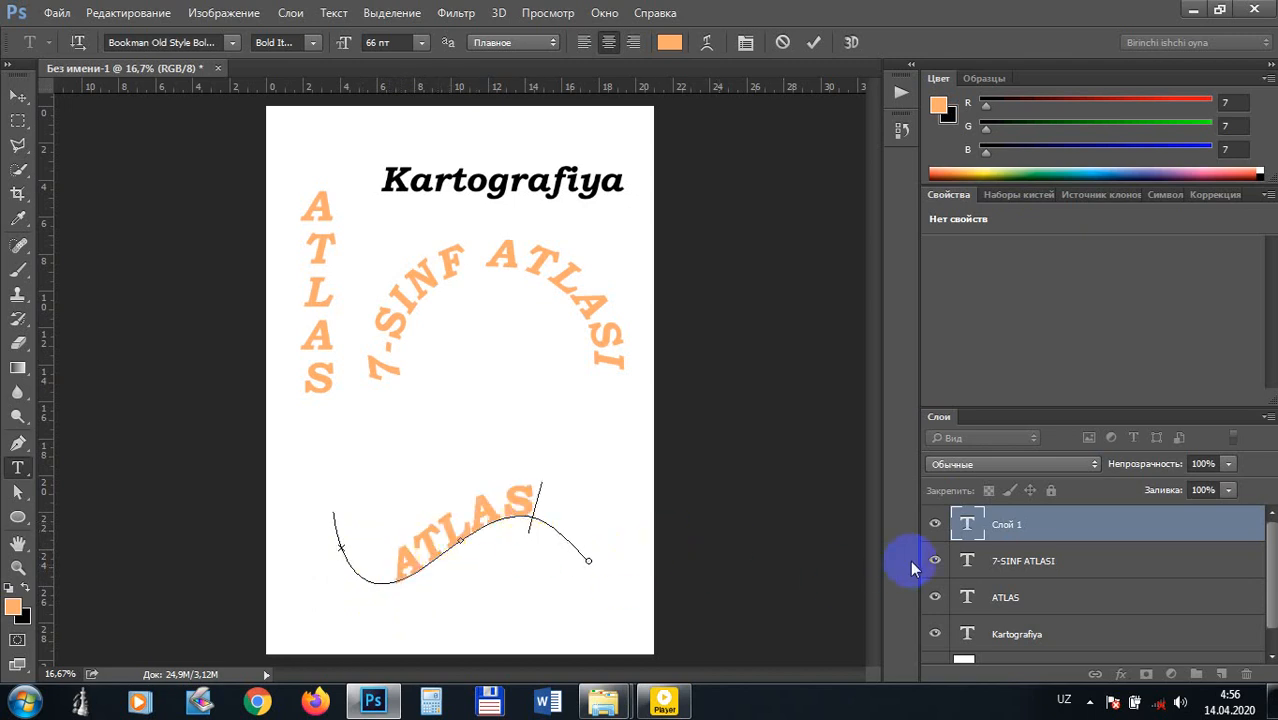
left_click(980, 557)
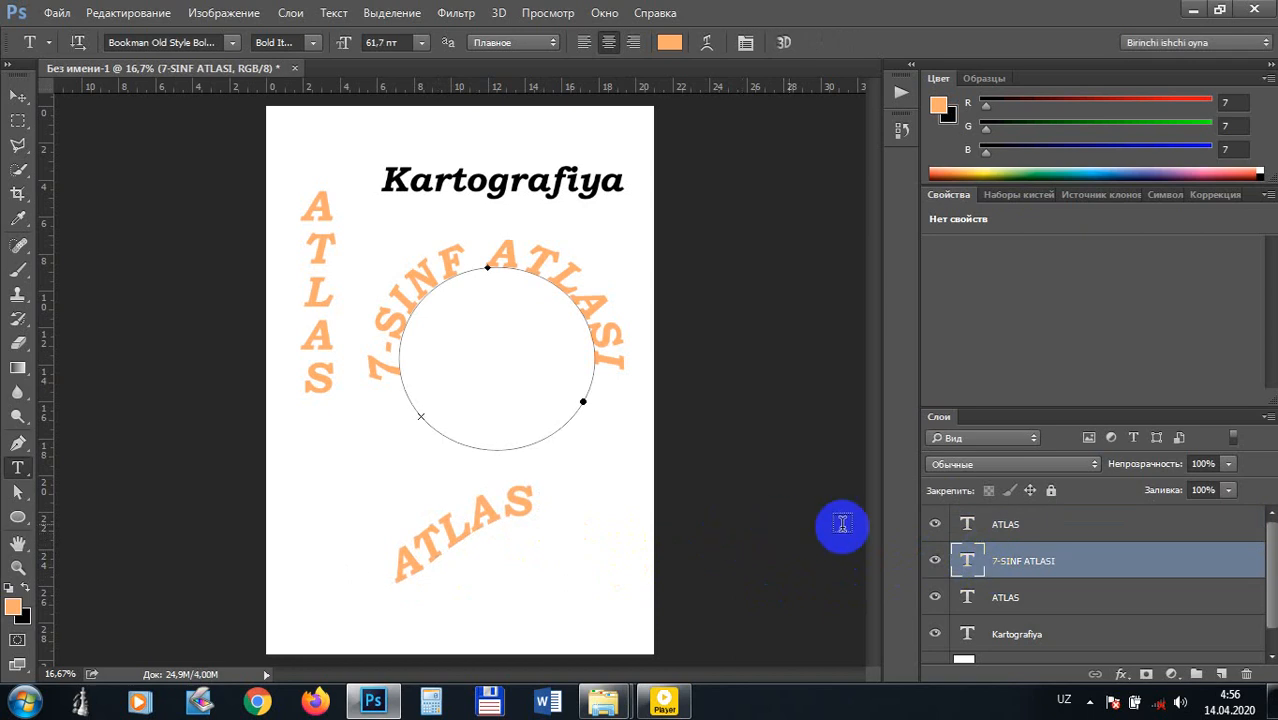
Step: Select the background layer and write the horizontal text "GEOGRAFIYA" at 66 pt just below the vertical "ATLAS"
scroll(1060, 590, "down", 1)
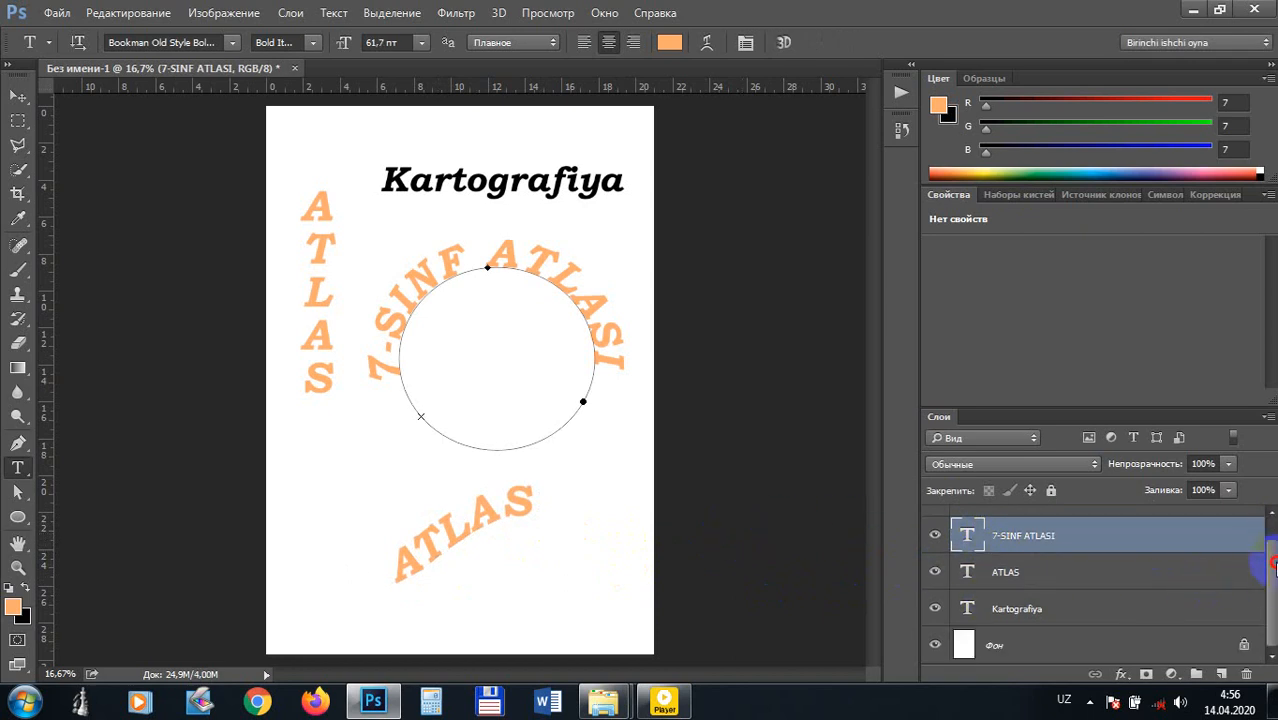
left_click(1034, 647)
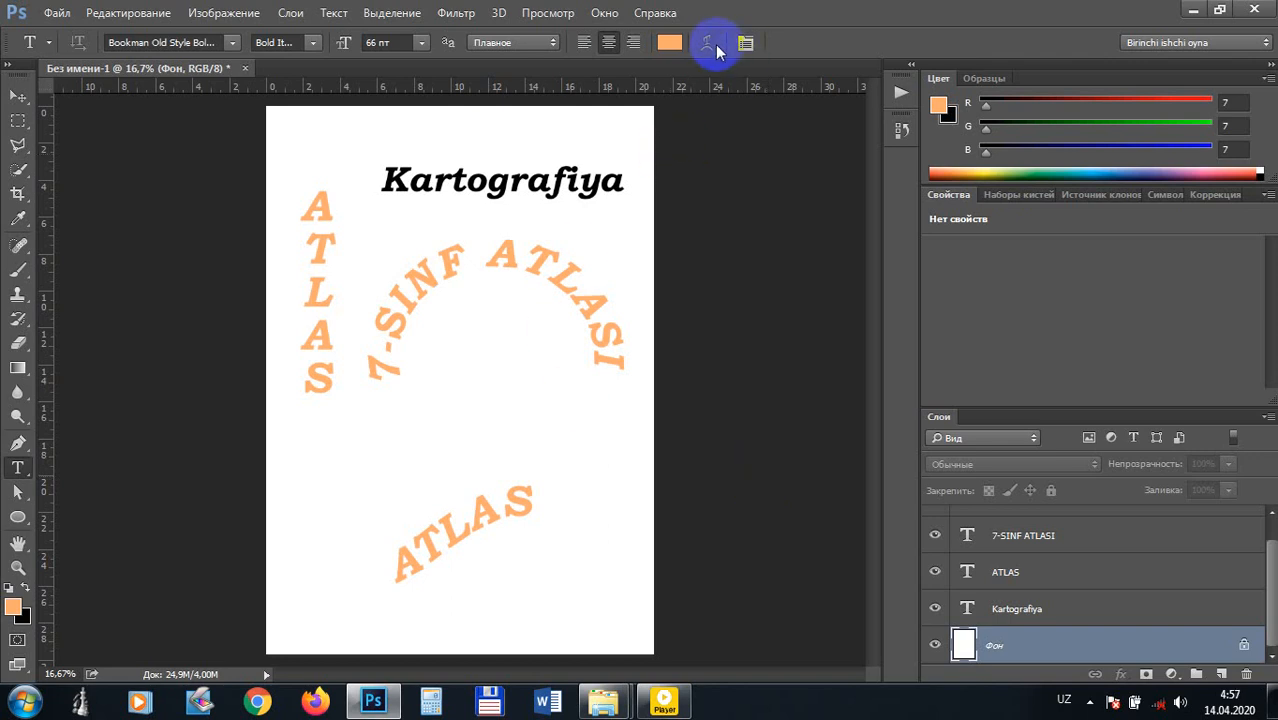
left_click(17, 96)
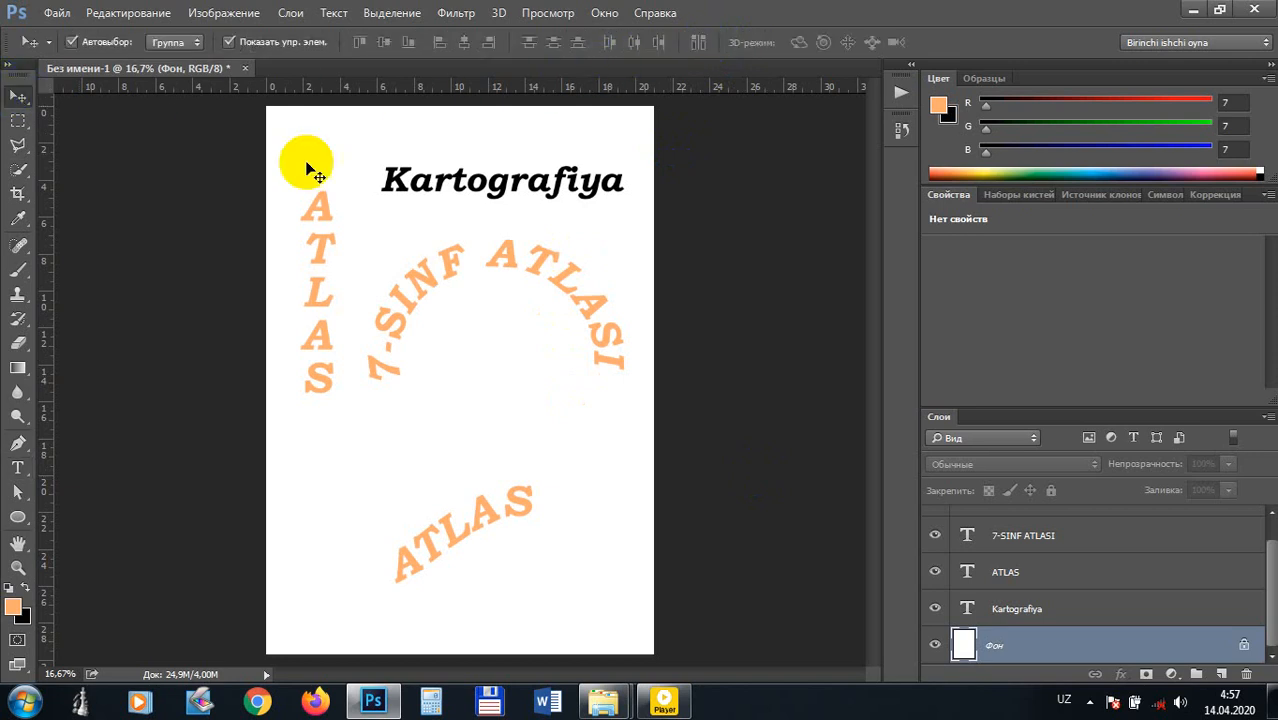
left_click(17, 467)
left_click(353, 441)
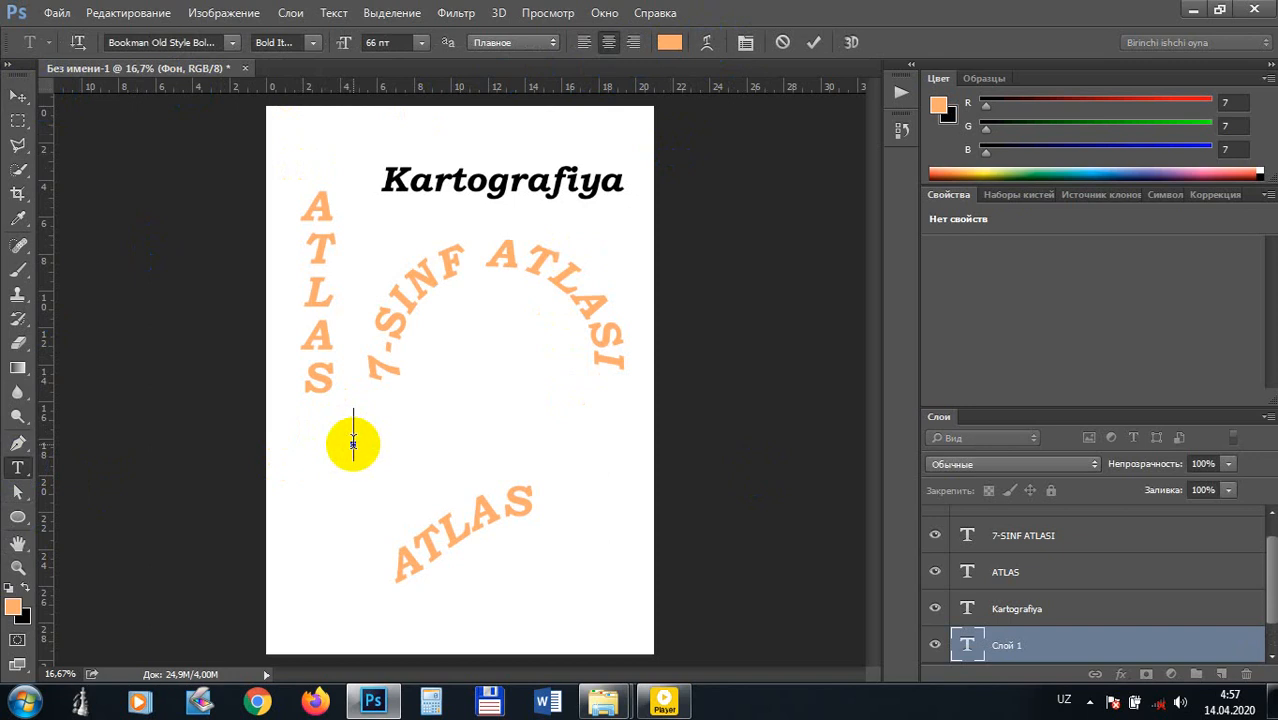
type("GEOGRAF")
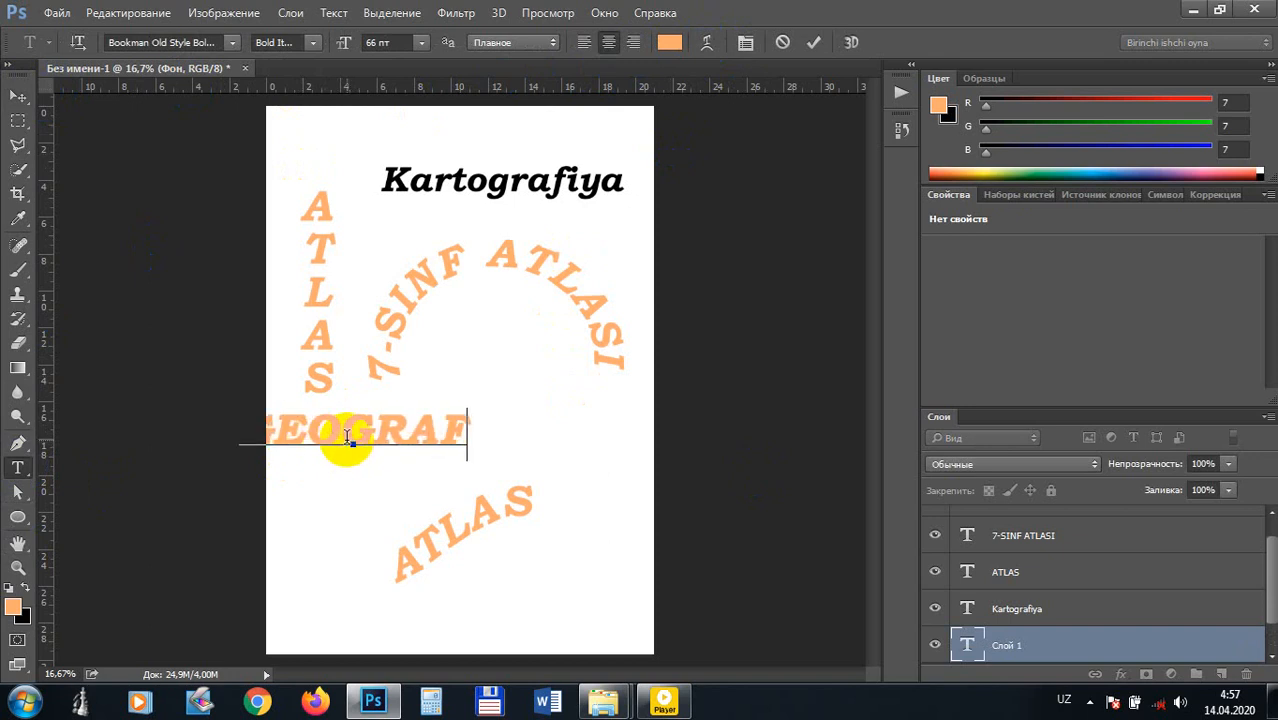
type("IYA")
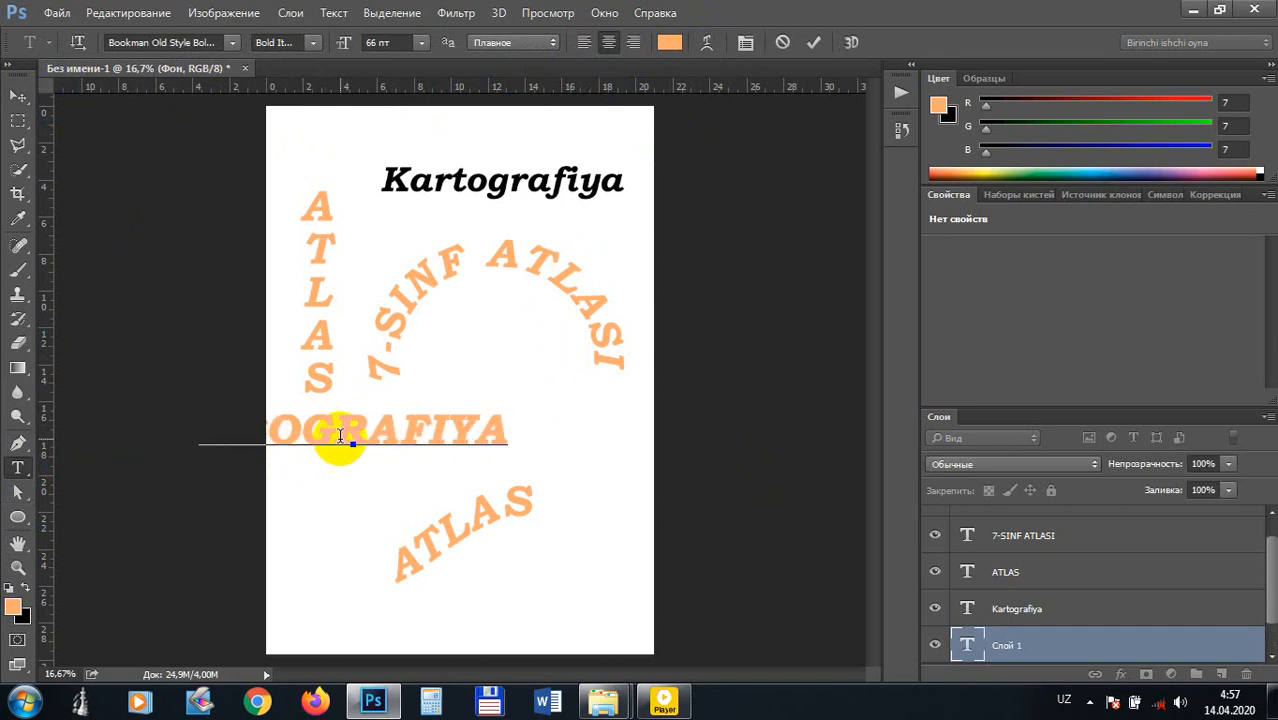
Step: Commit the "GEOGRAFIYA" text and move it right so the whole word fits on the page below the circular text
left_click(18, 95)
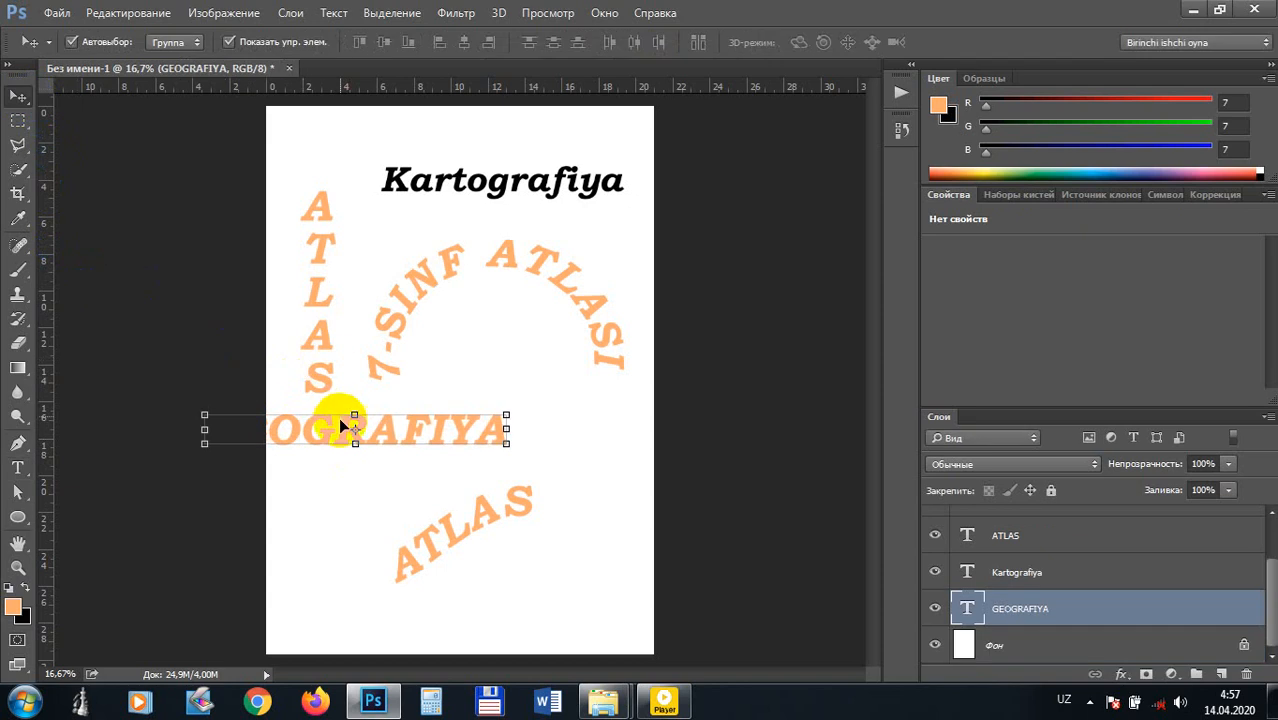
left_click_drag(338, 417, 467, 419)
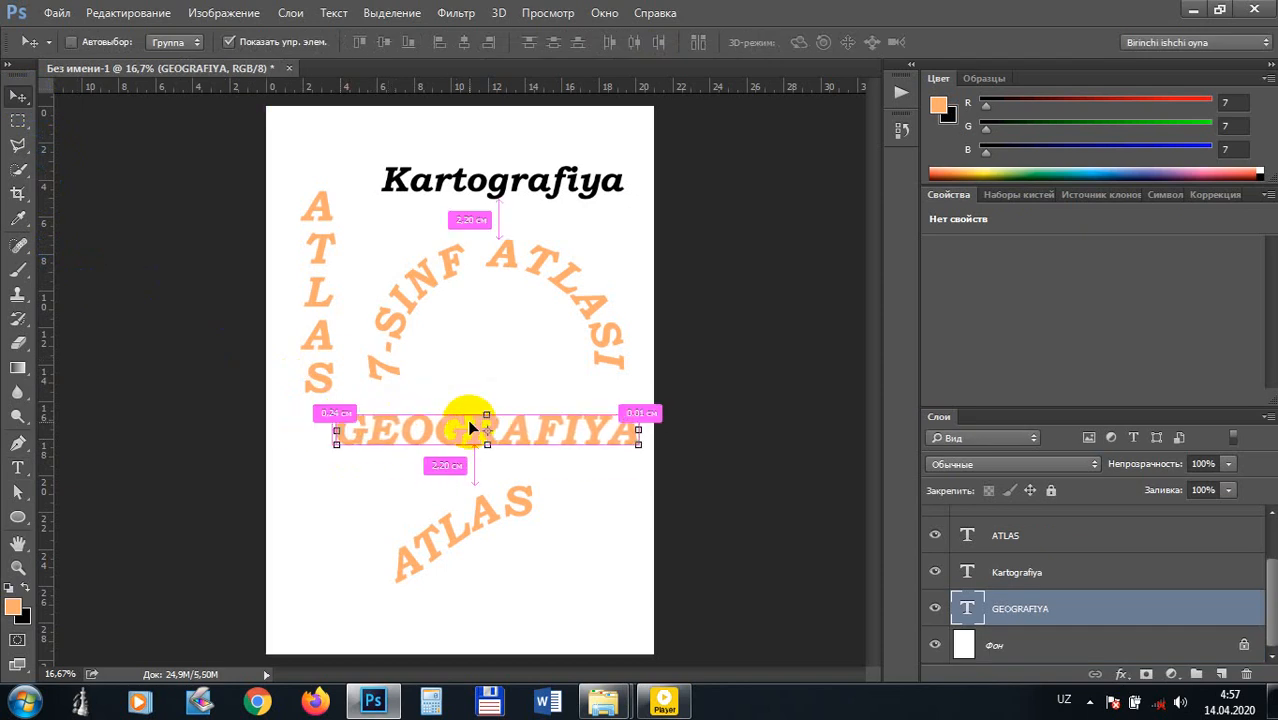
Step: Warp the "GEOGRAFIYA" text with the Дугой (Arc) style, horizontal, bend +50%, keeping the text uncovered by the warp settings
key("t")
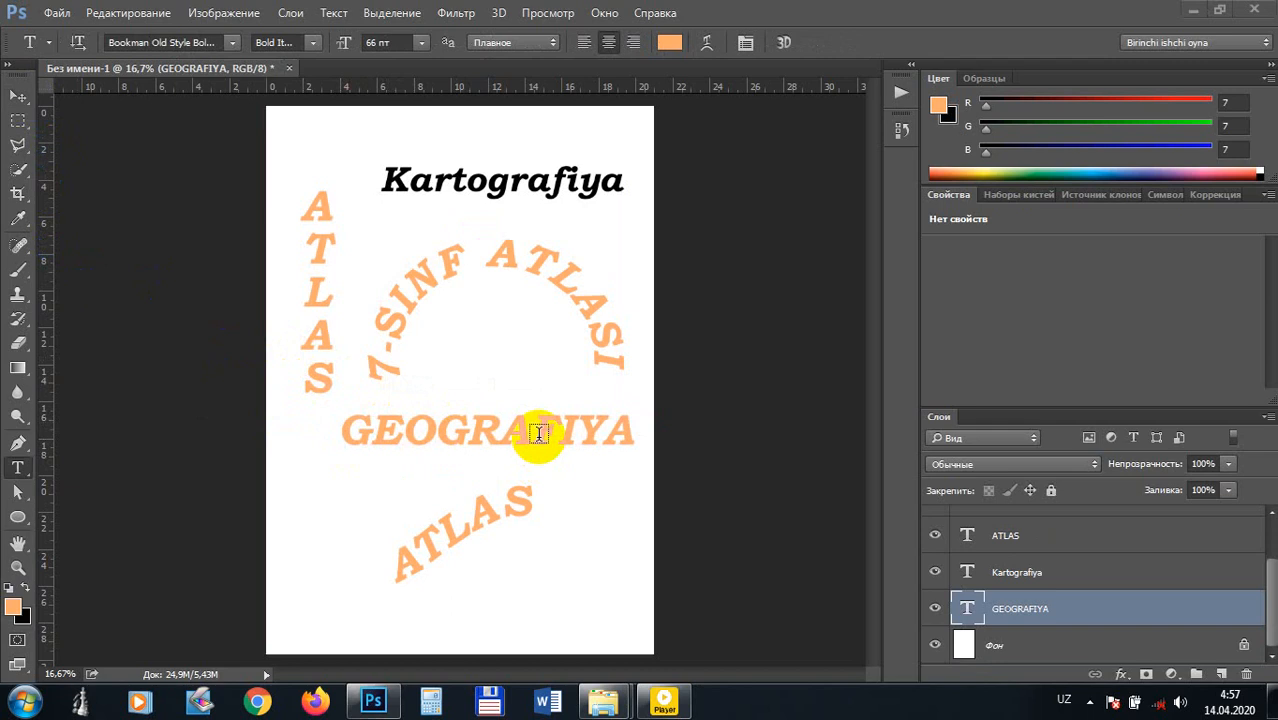
left_click(537, 432)
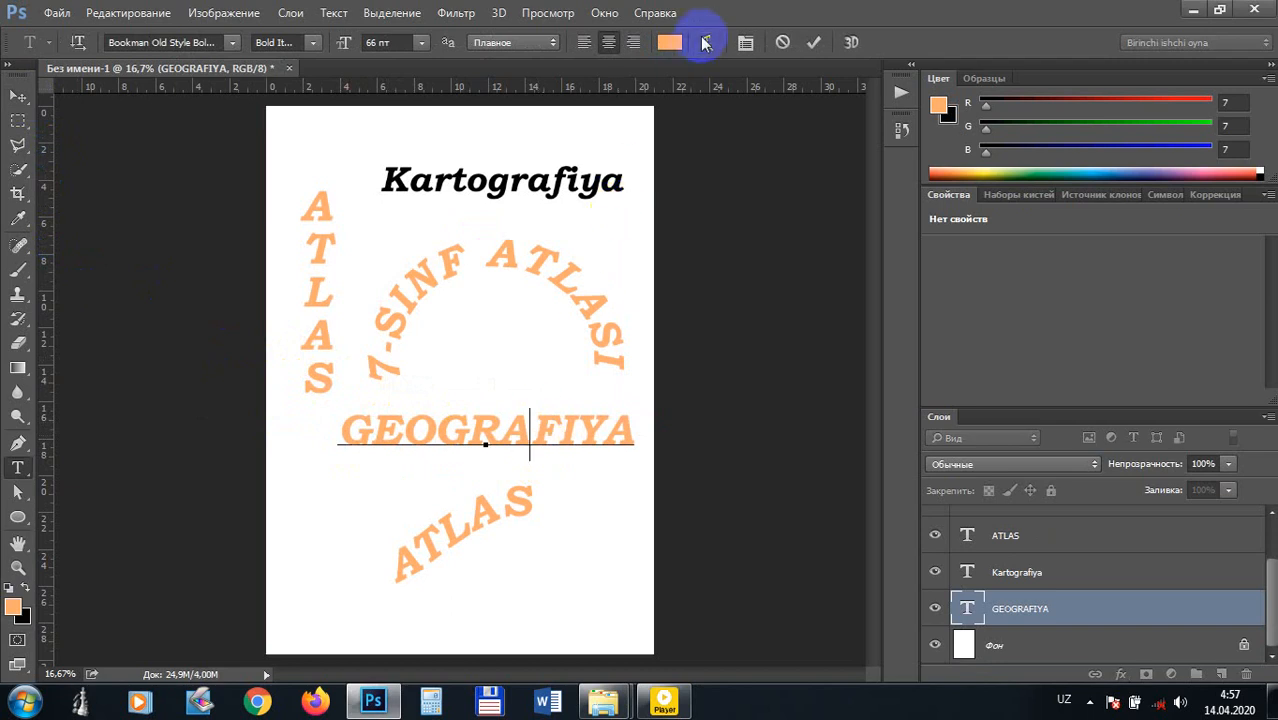
left_click(705, 42)
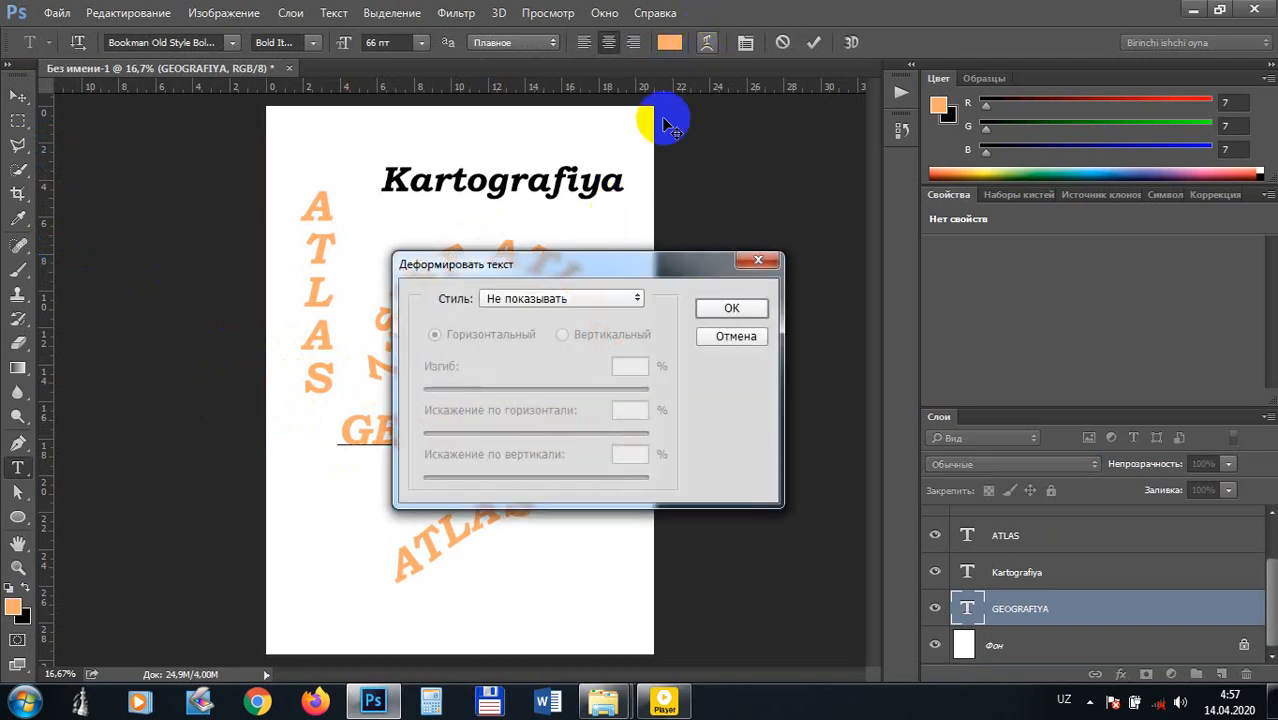
left_click(579, 298)
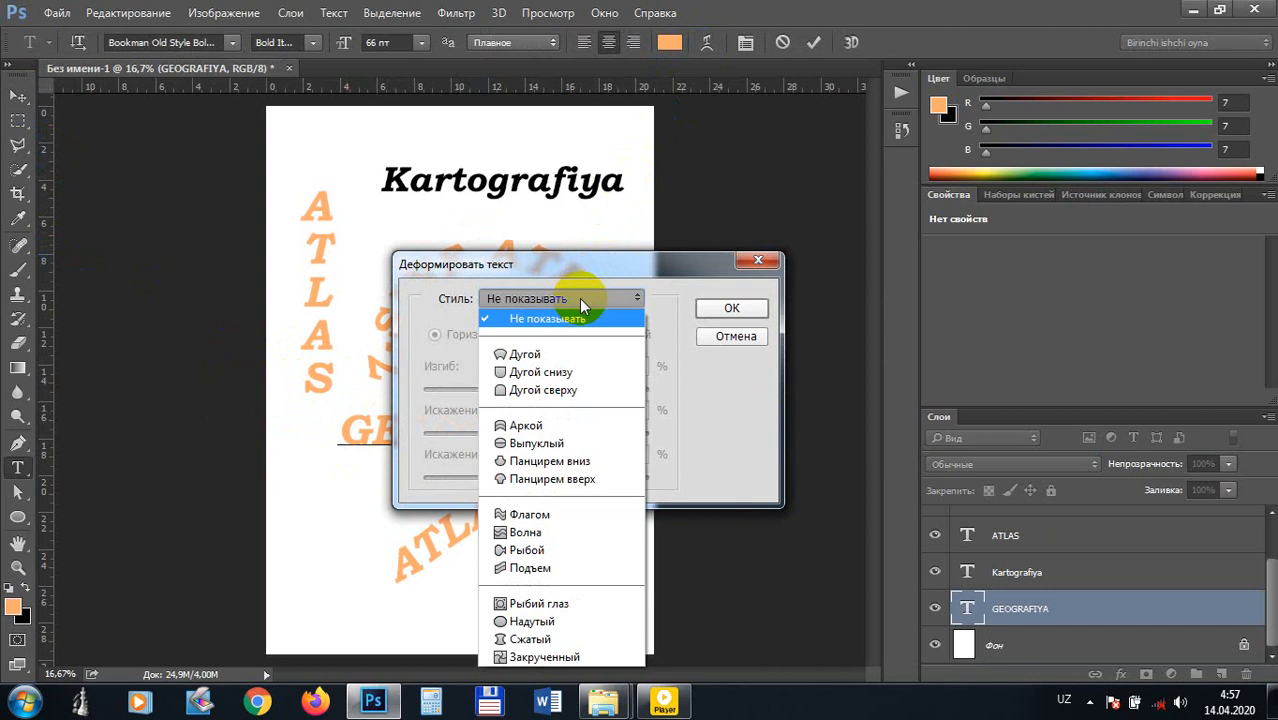
left_click(557, 356)
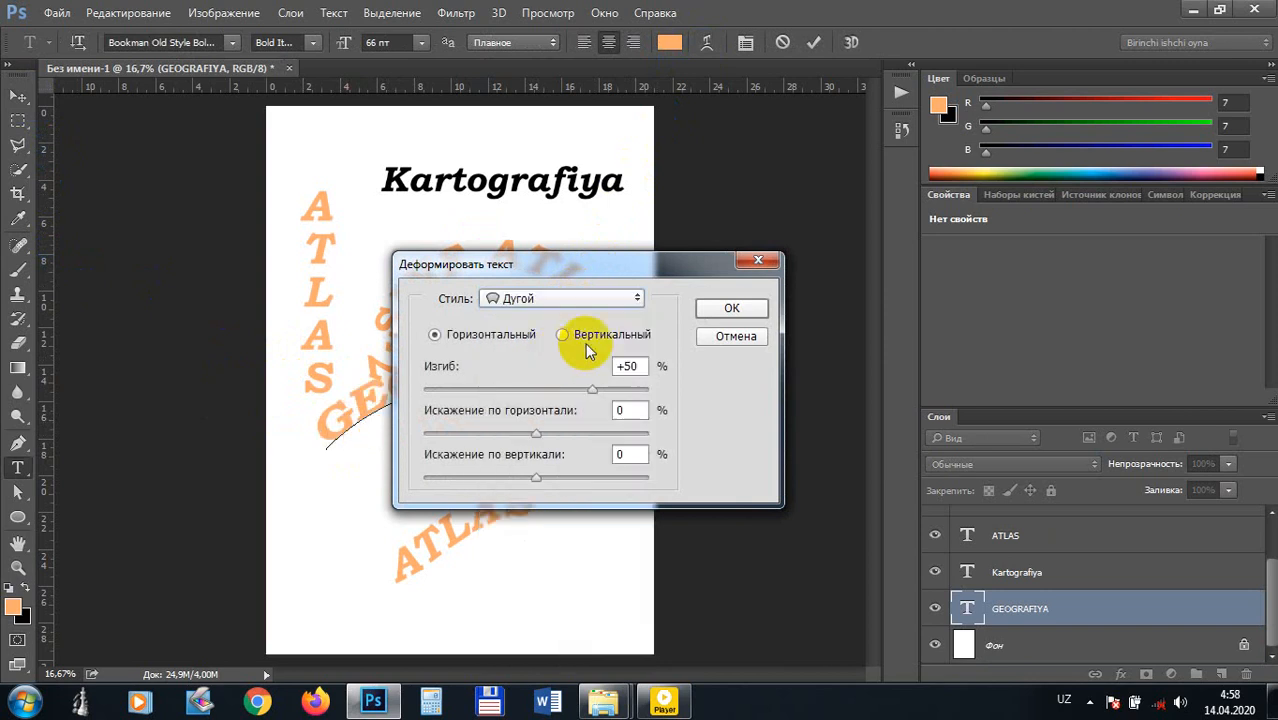
left_click_drag(688, 279, 980, 212)
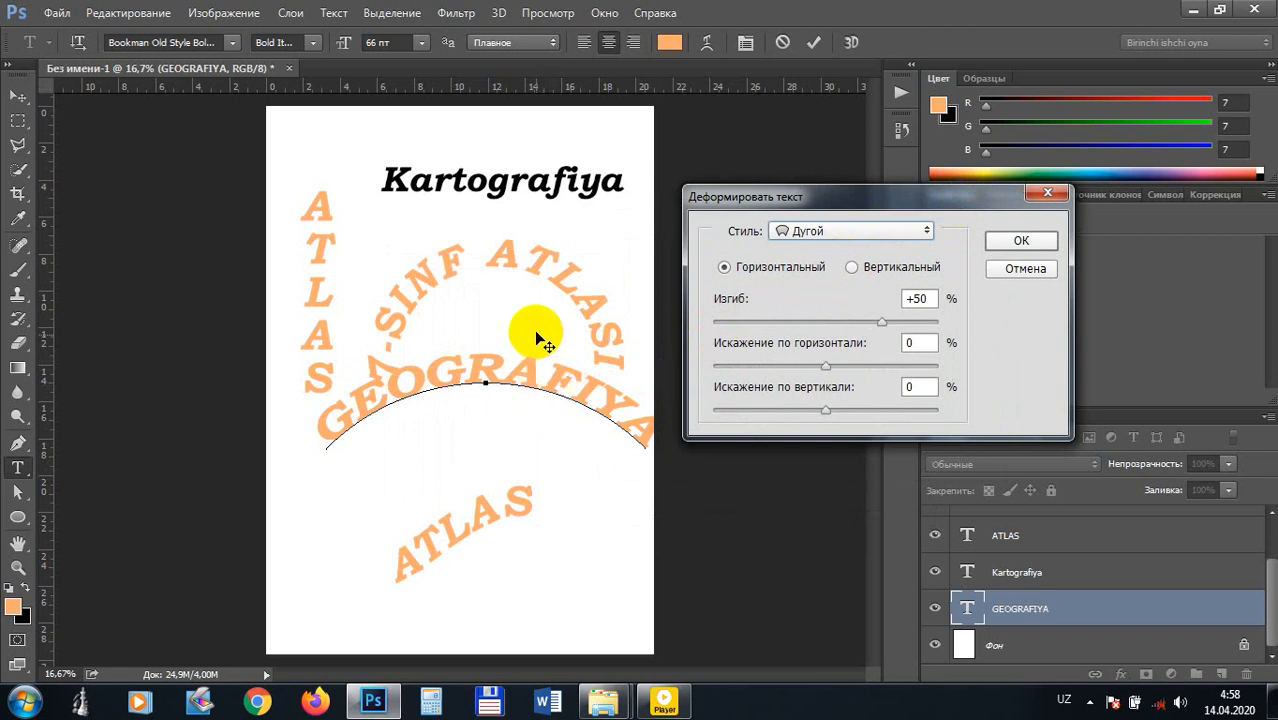
left_click(858, 233)
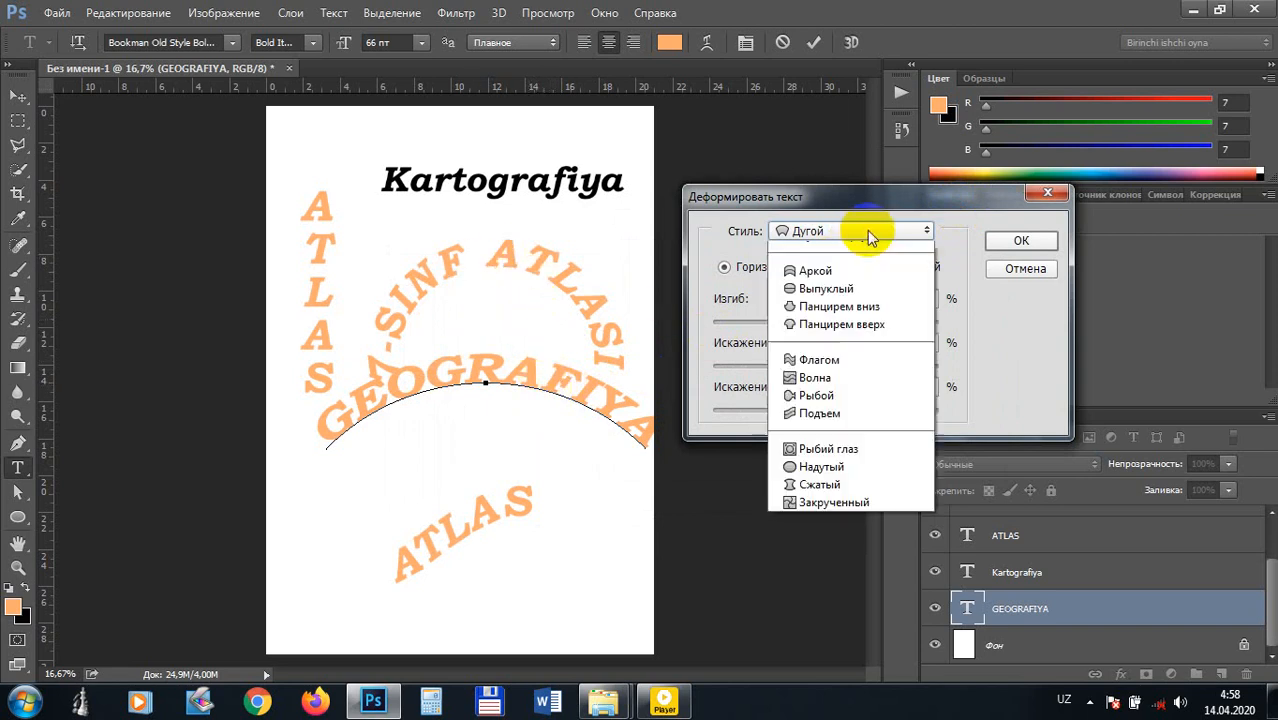
left_click(838, 280)
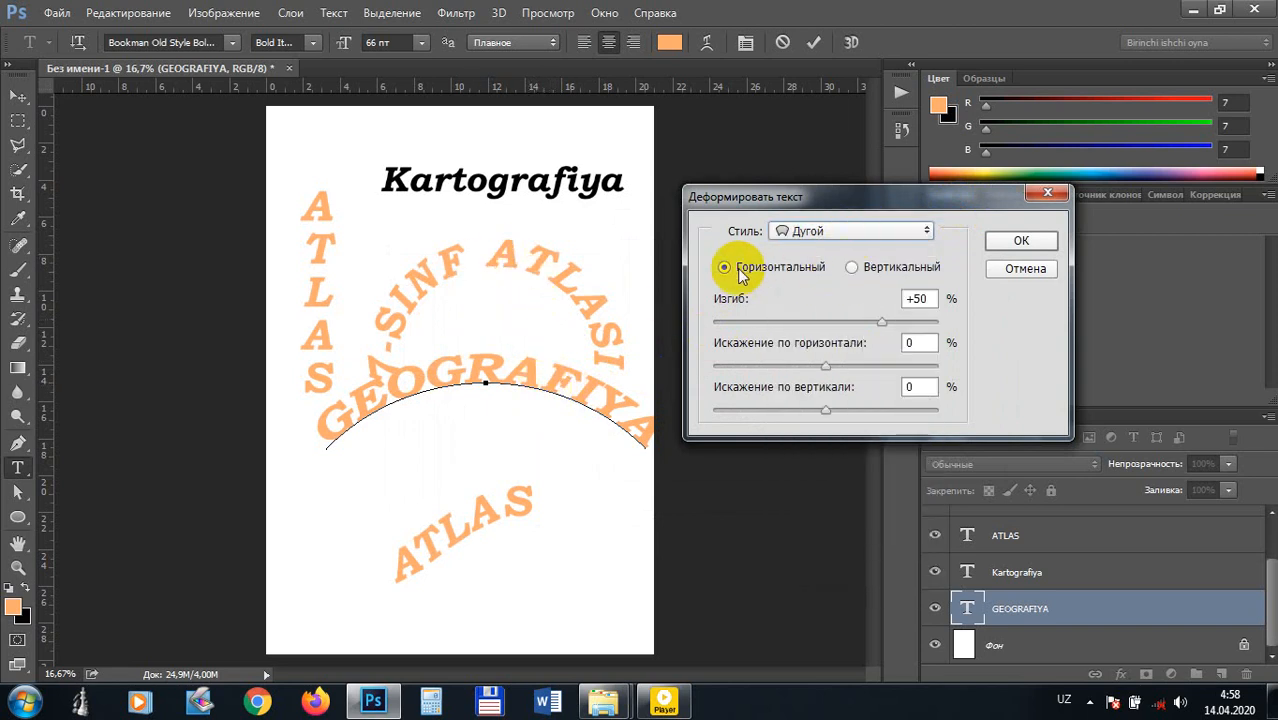
Step: Make the arc warp vertical with bend -13%, horizontal distortion -77% and vertical distortion -14%
left_click(852, 268)
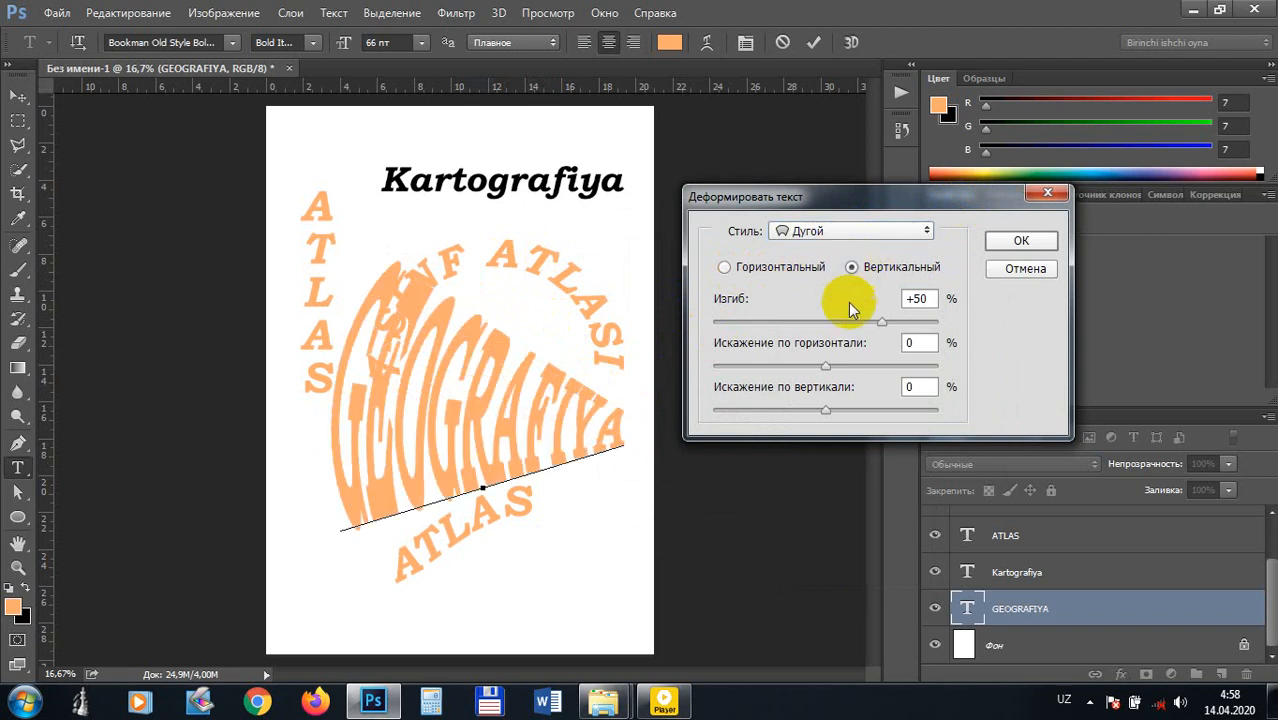
left_click_drag(878, 322, 738, 366)
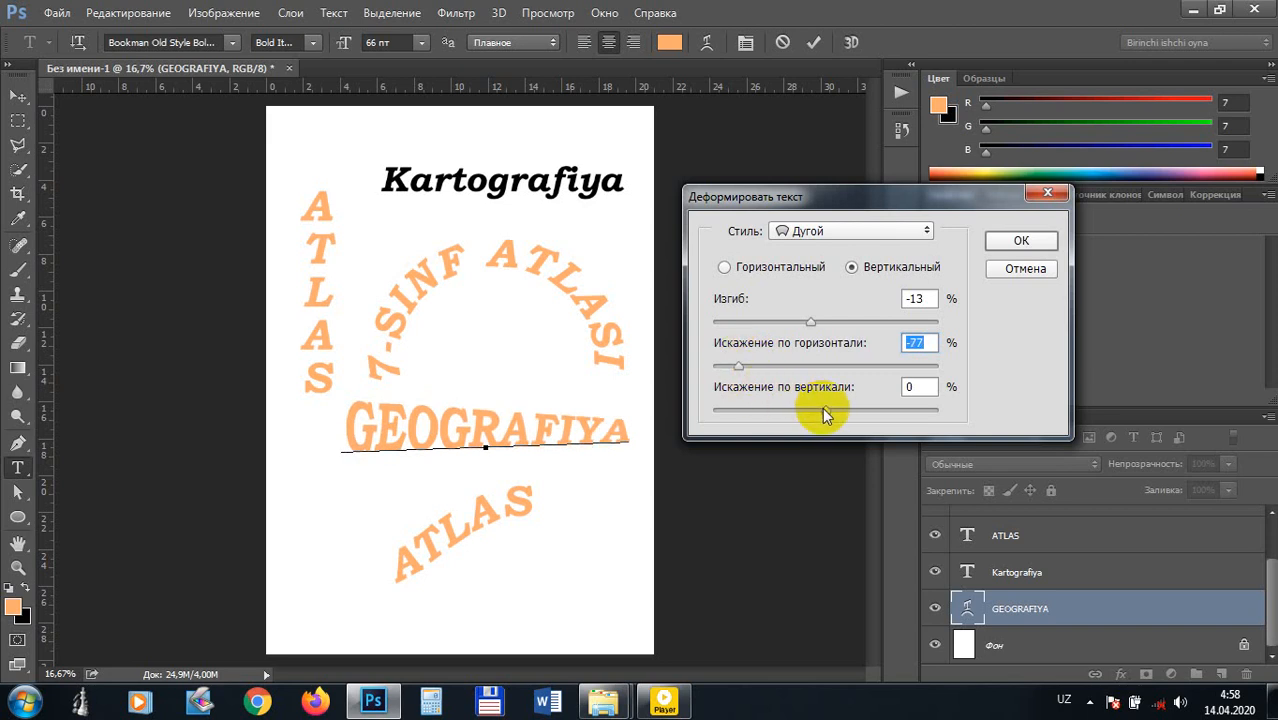
mouse_move(825, 409)
left_mouse_down()
mouse_move(856, 409)
mouse_move(810, 409)
left_mouse_up()
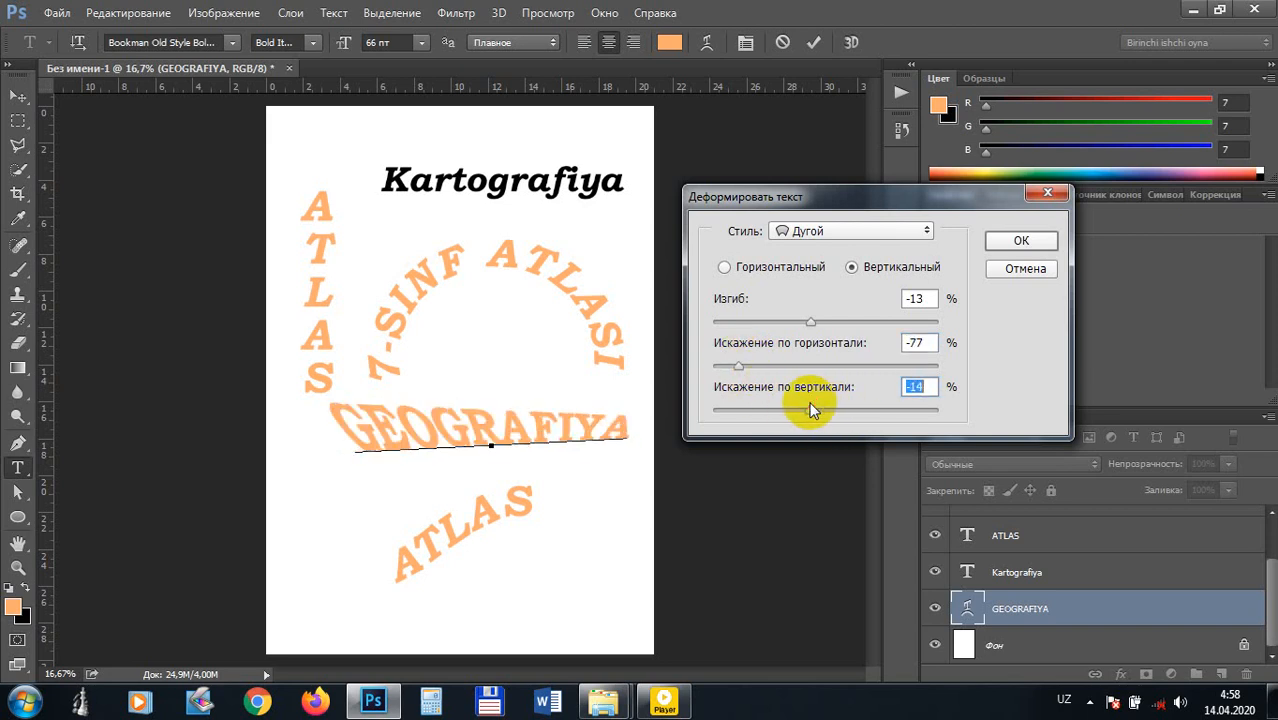
Step: Switch the text warp to the Дугой снизу (Arc Lower) style with horizontal orientation
left_click(887, 234)
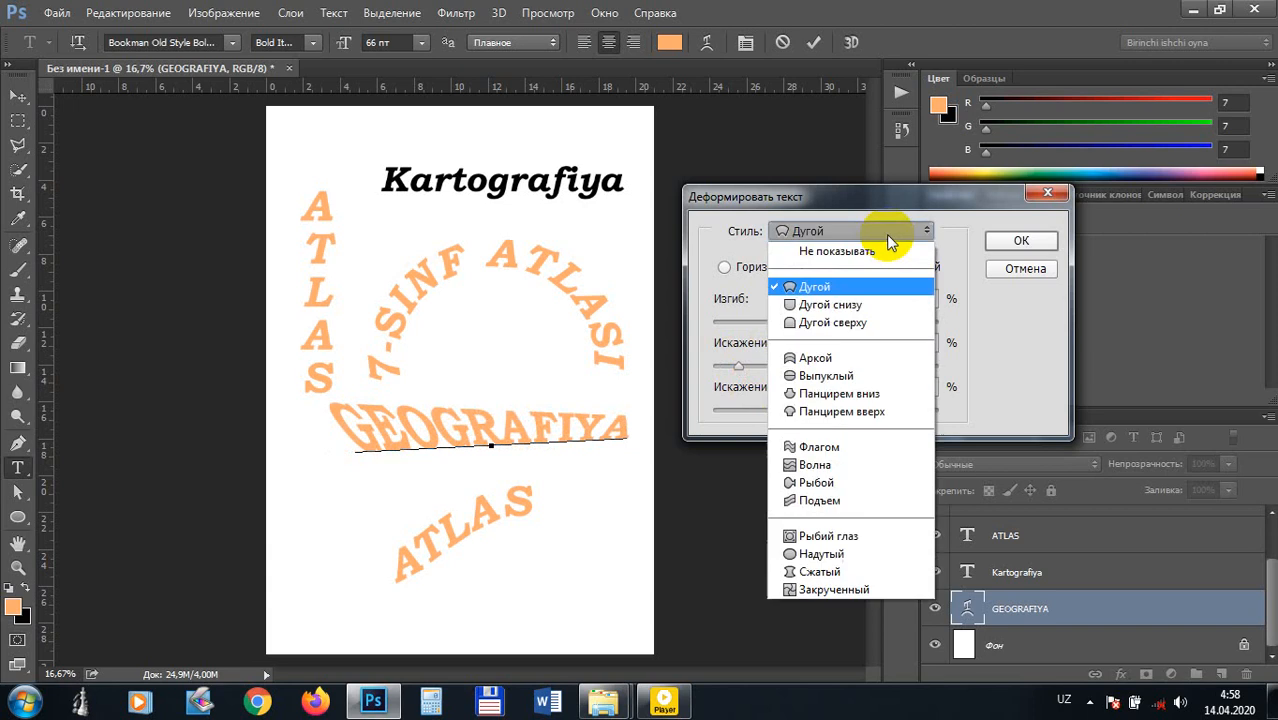
left_click(856, 306)
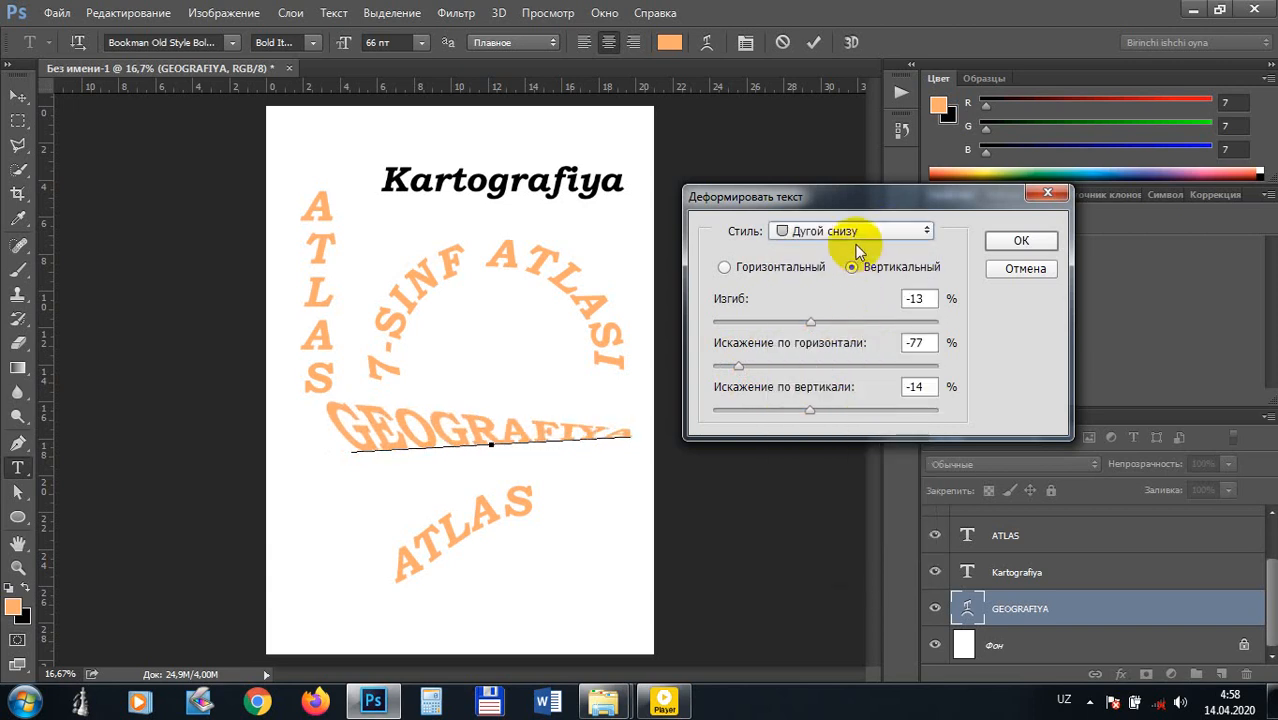
left_click(724, 267)
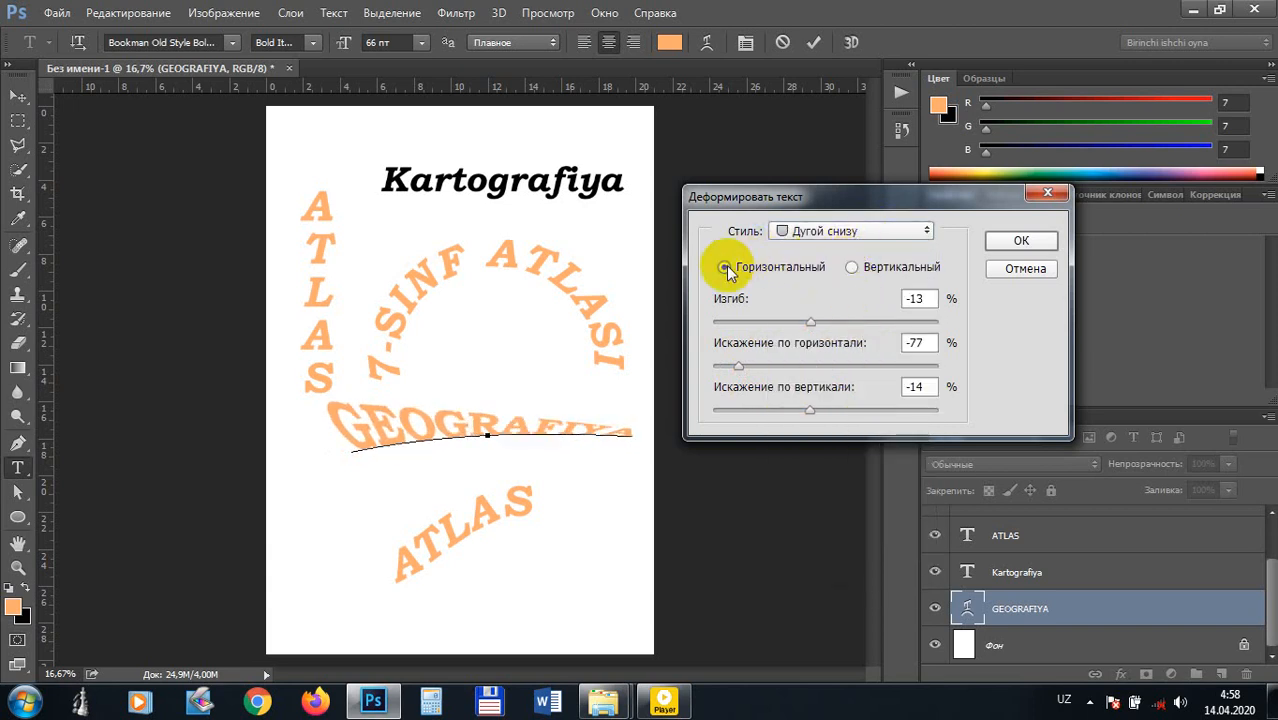
Step: Apply the Аркой (Arch) warp to "GEOGRAFIYA" with bend +33%, horizontal distortion +3% and vertical distortion +9%
left_click(808, 233)
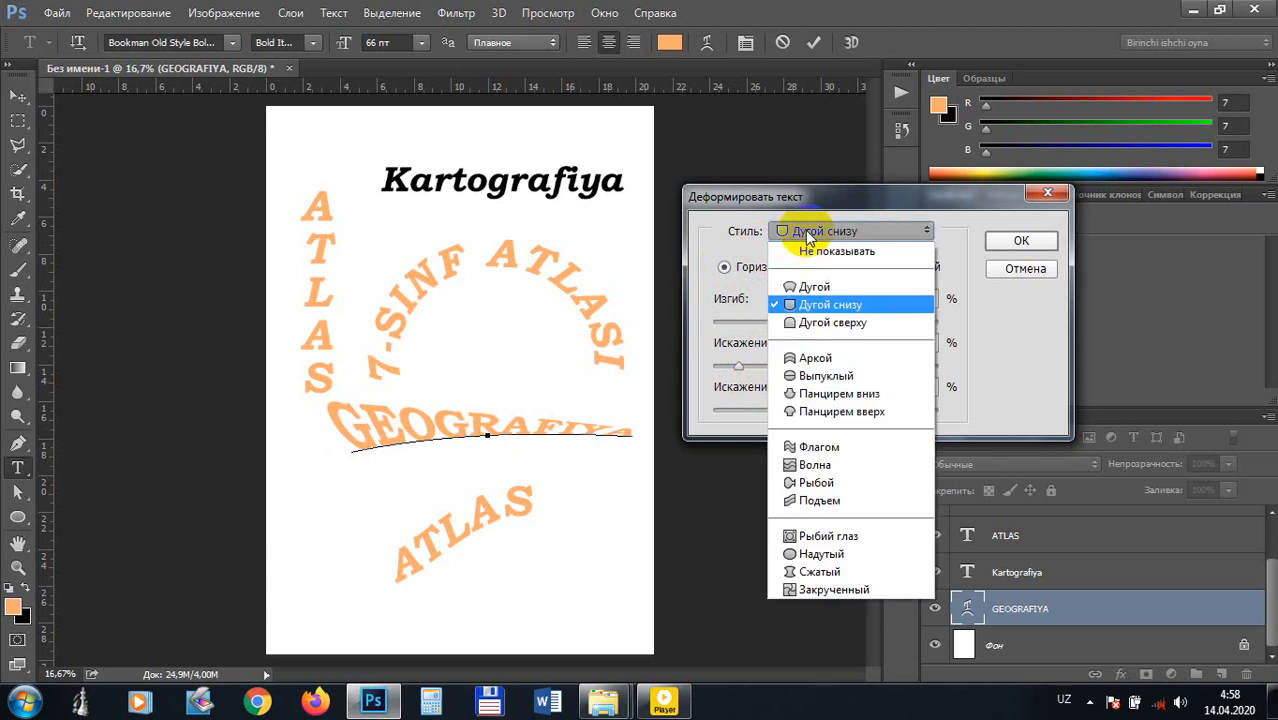
left_click(803, 358)
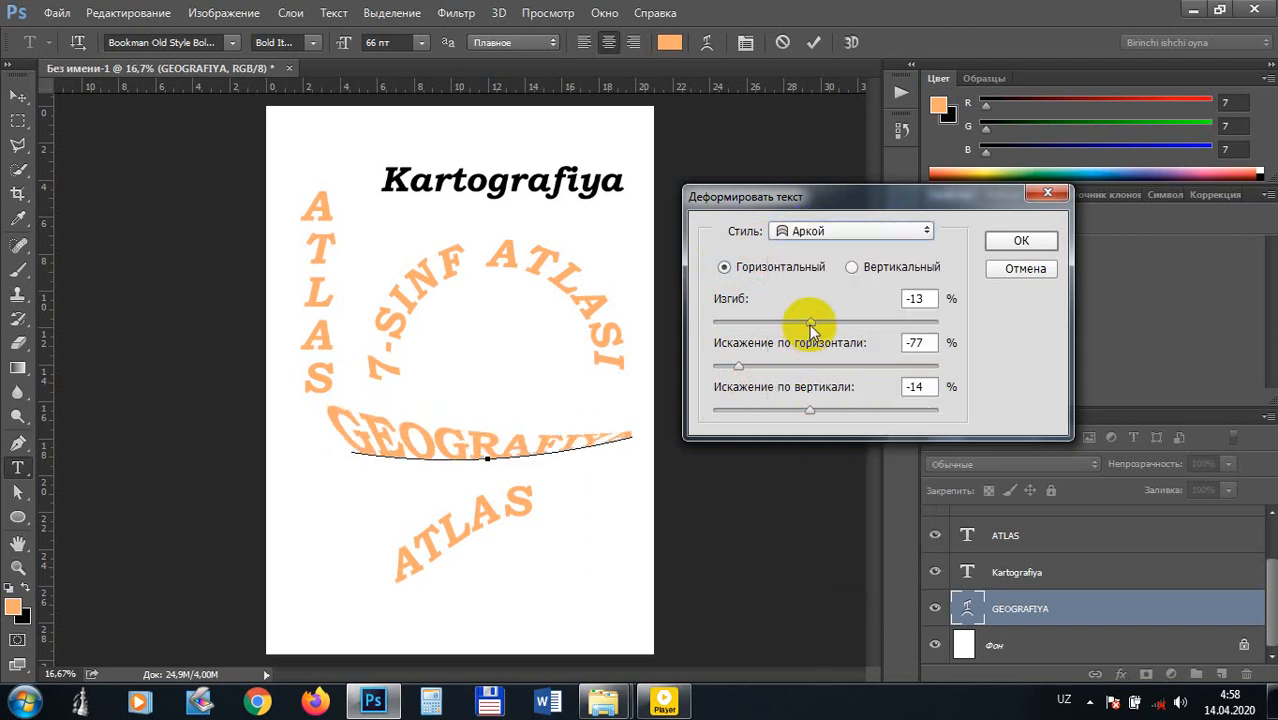
left_click_drag(740, 370, 828, 366)
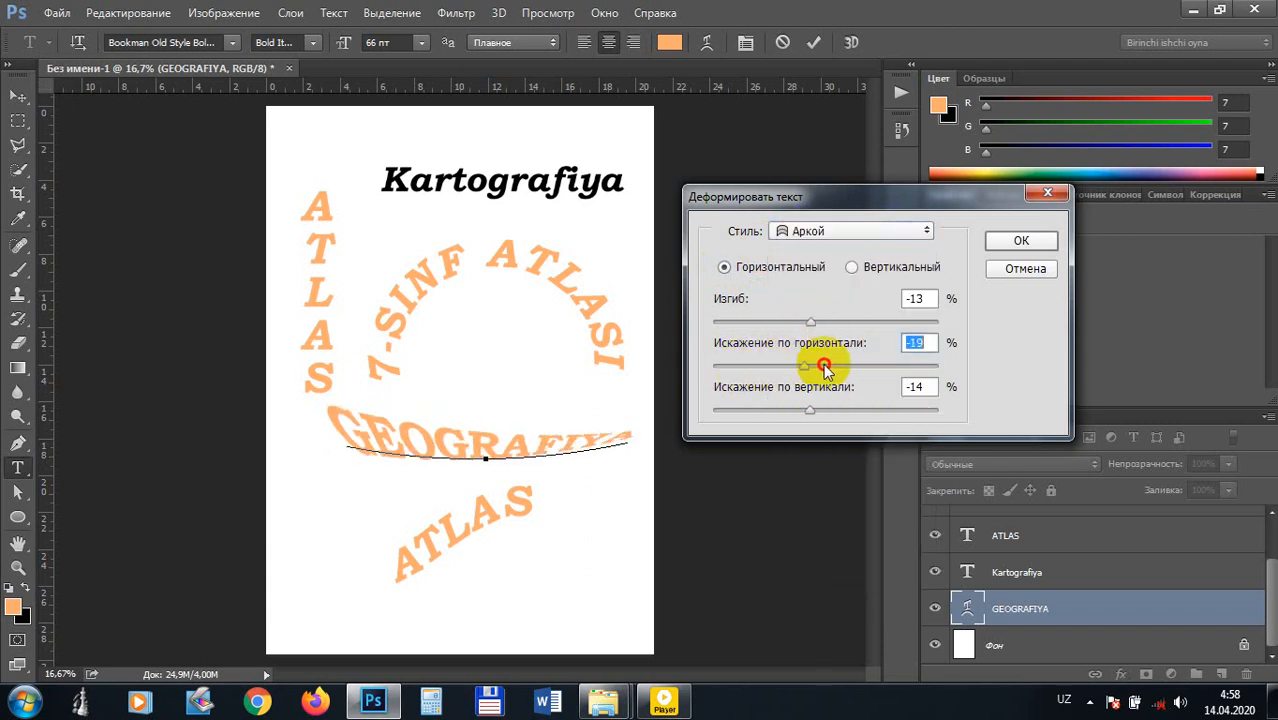
left_click_drag(817, 412, 834, 409)
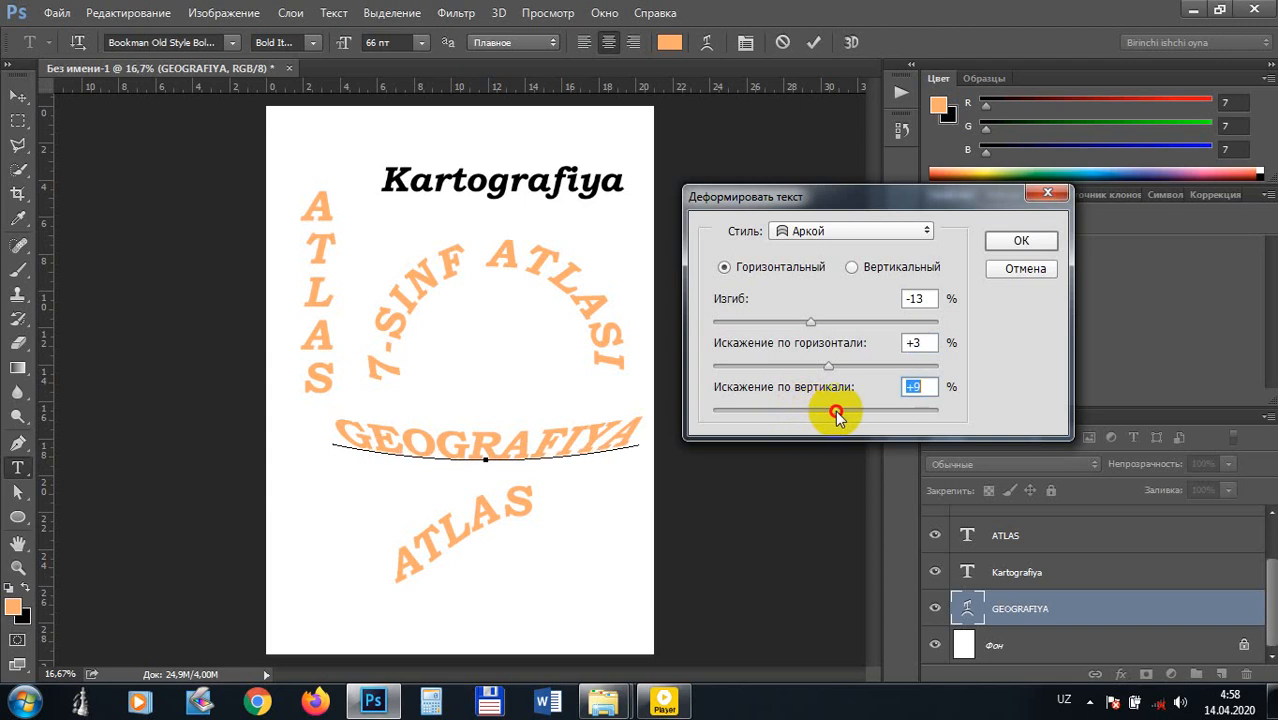
left_click_drag(817, 324, 866, 334)
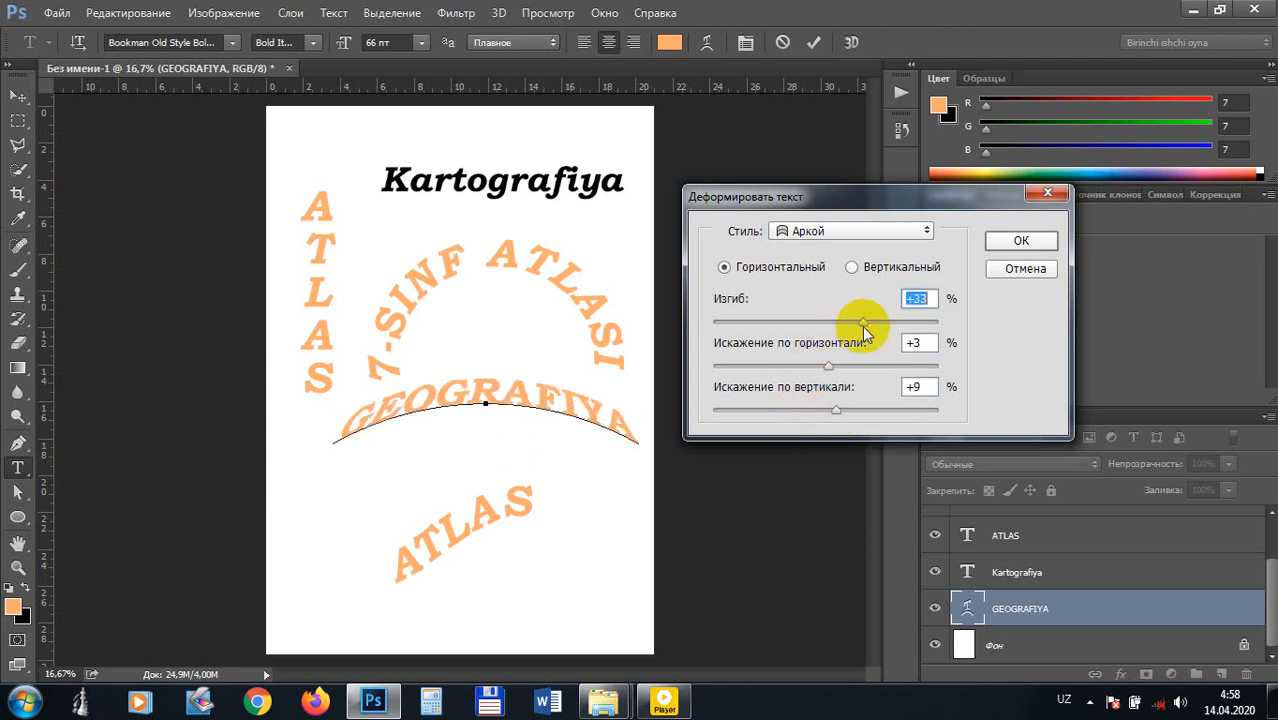
Step: Change the warp style to Флагом (Flag) with horizontal distortion -12% and bend +71%
left_click(876, 233)
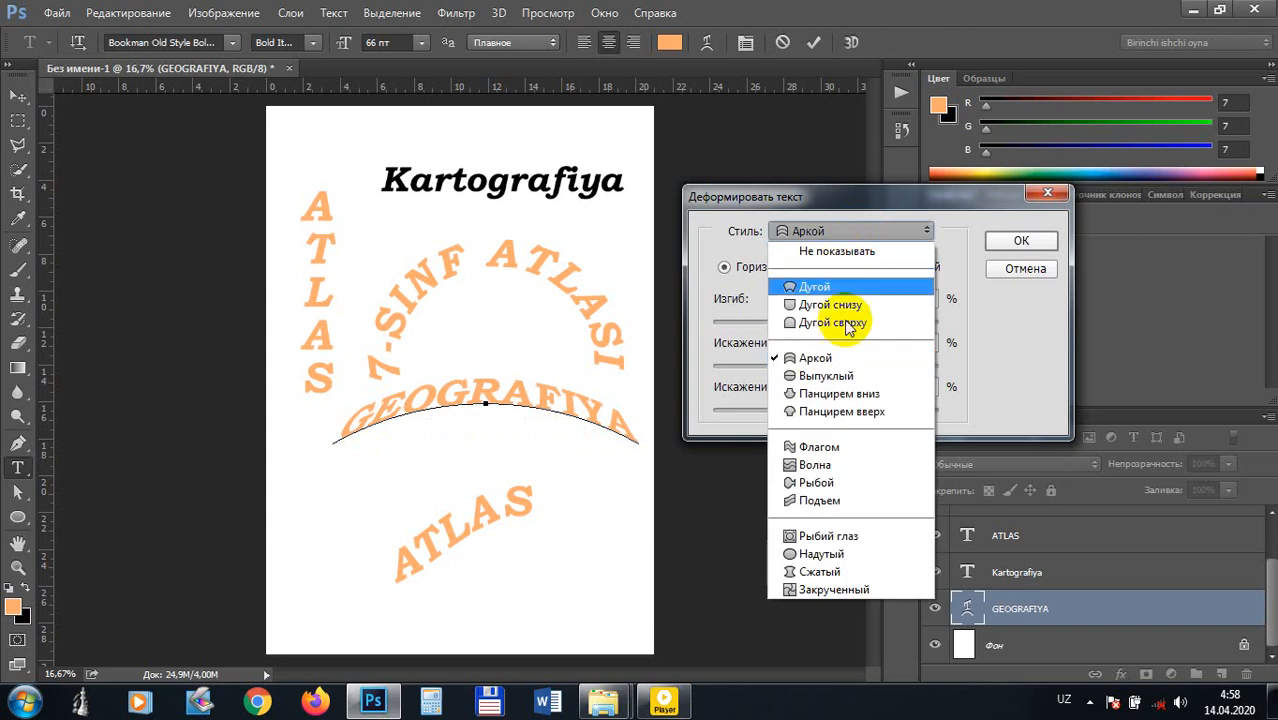
left_click(830, 447)
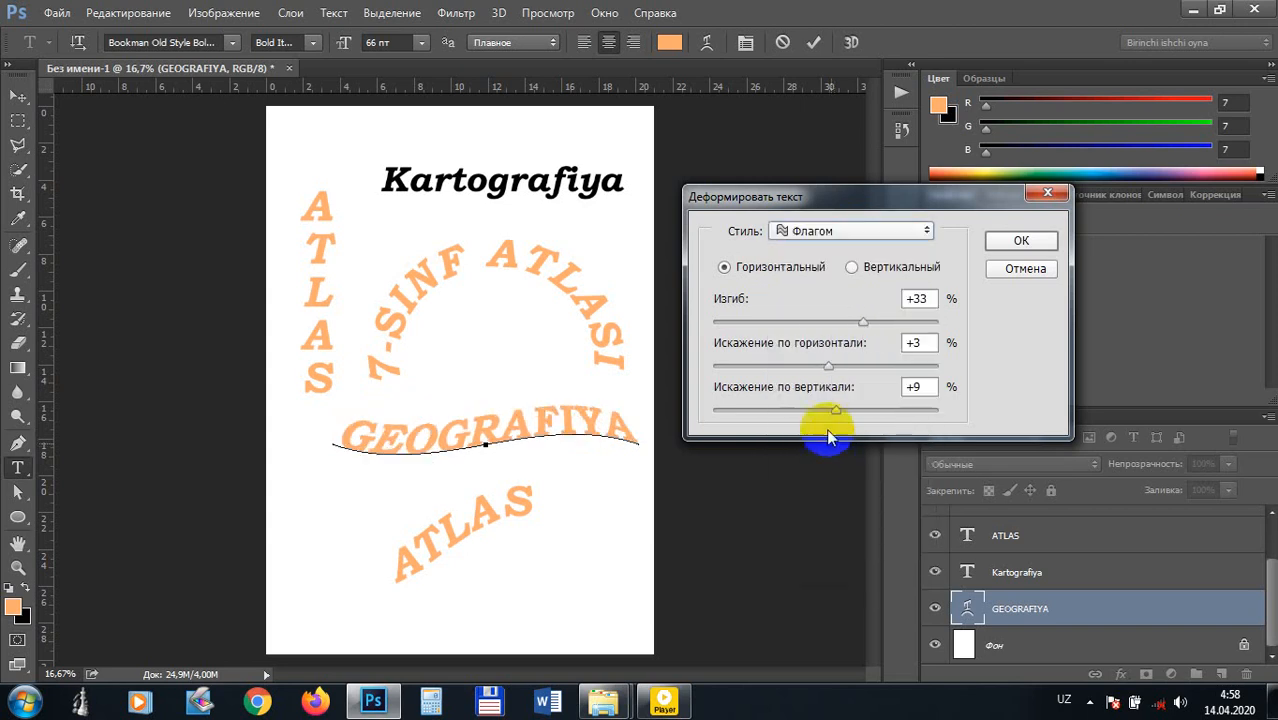
left_click_drag(833, 366, 811, 366)
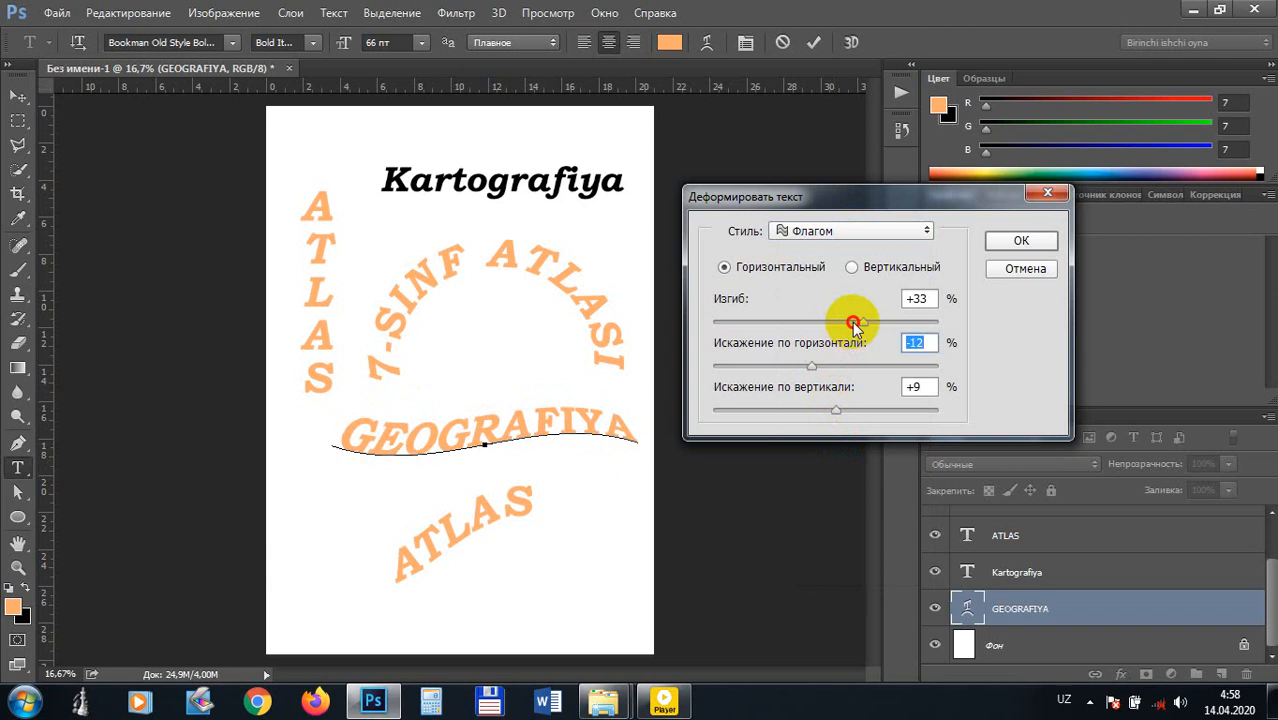
left_click_drag(855, 323, 907, 328)
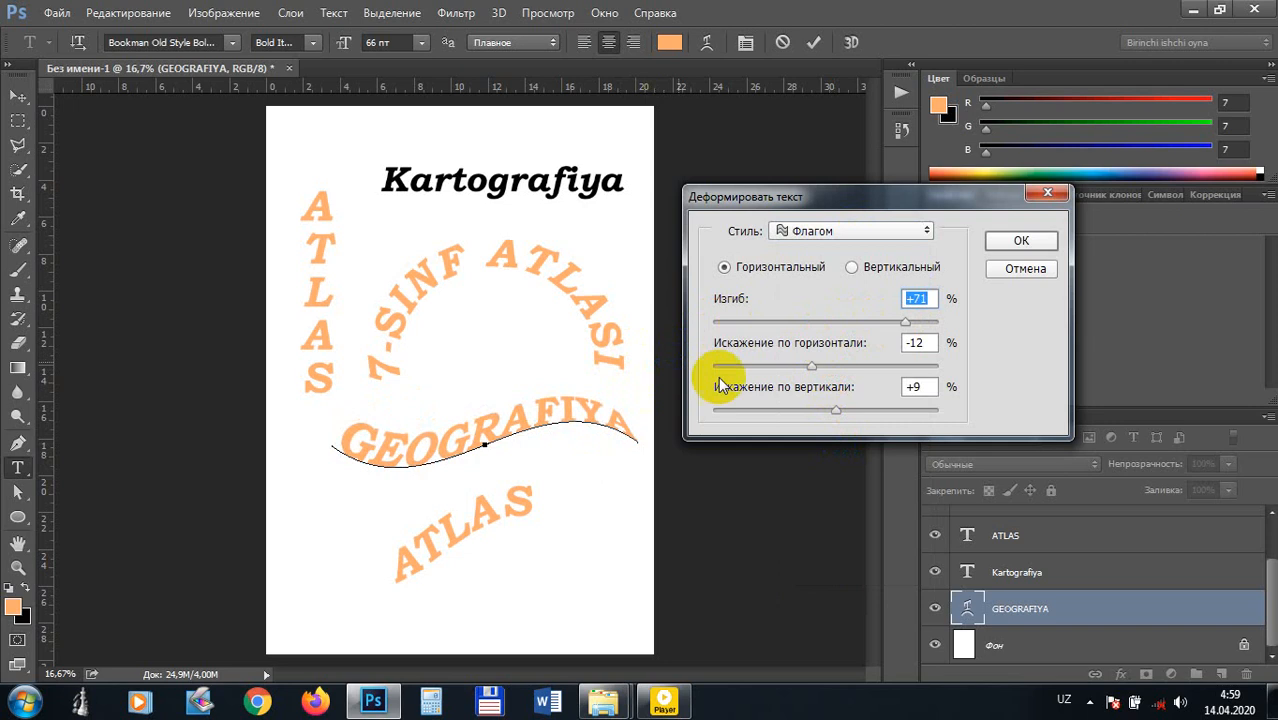
Step: Try the Рыбой (Fish) warp style on "GEOGRAFIYA" with bend +42%
left_click(872, 233)
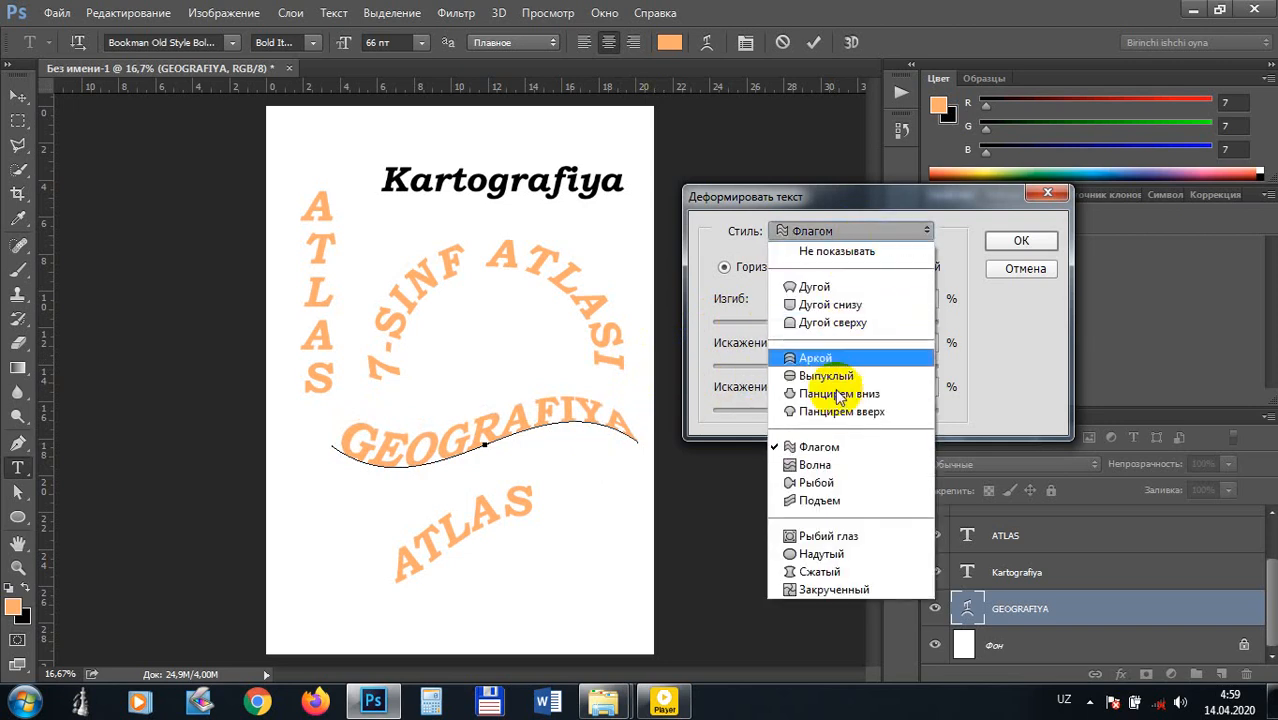
left_click(829, 490)
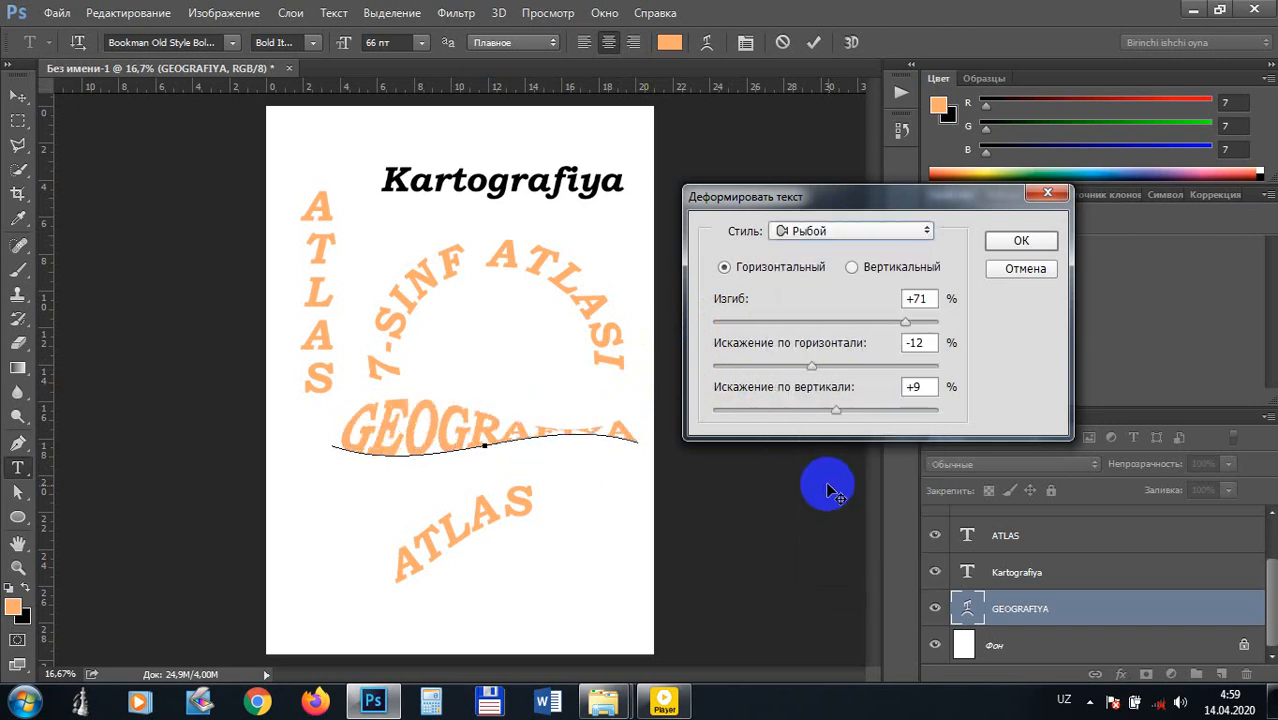
left_click_drag(906, 324, 876, 322)
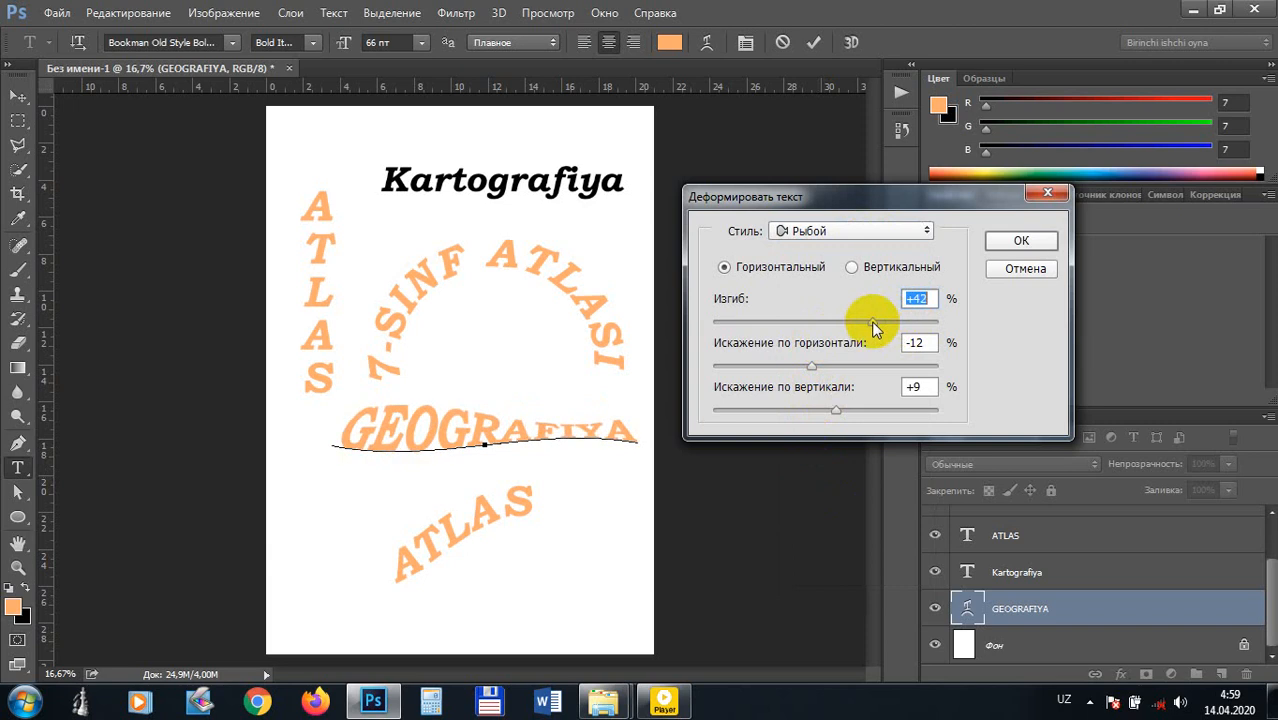
Step: Warp "GEOGRAFIYA" with the Рыбий глаз (Fisheye) style at bend +47%, accept the warp and deselect the text layer
left_click(867, 230)
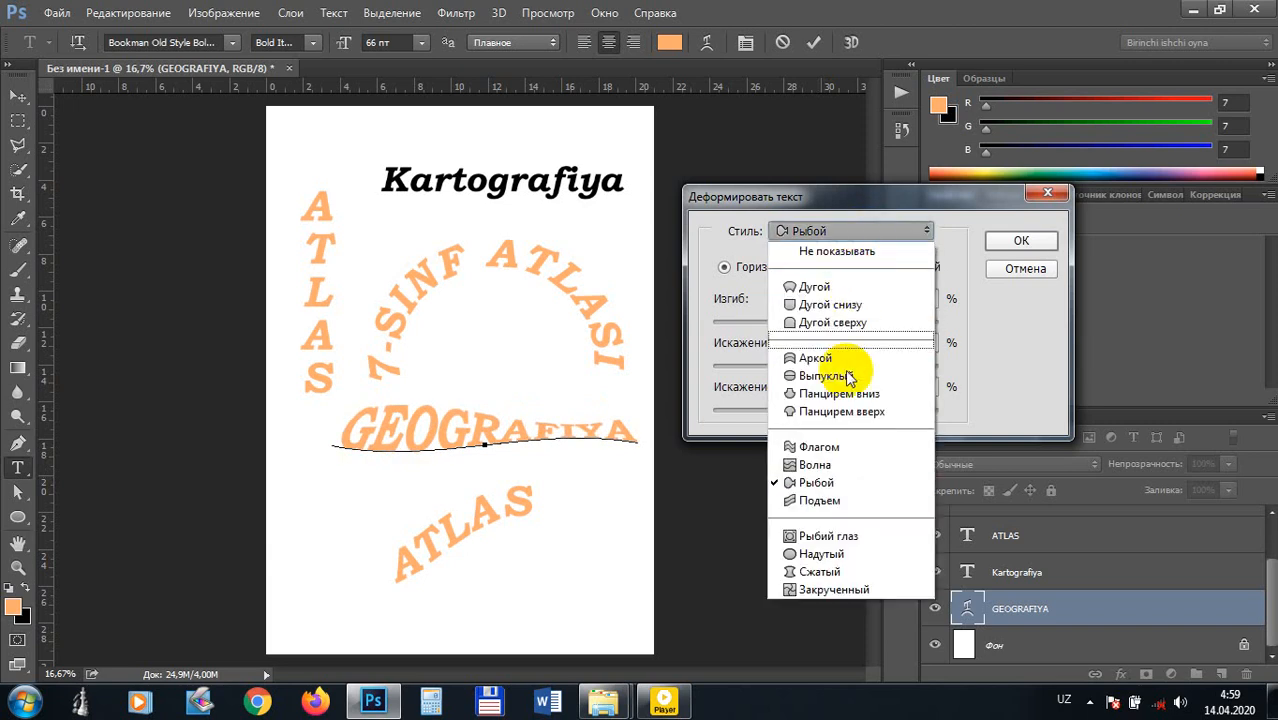
left_click(832, 544)
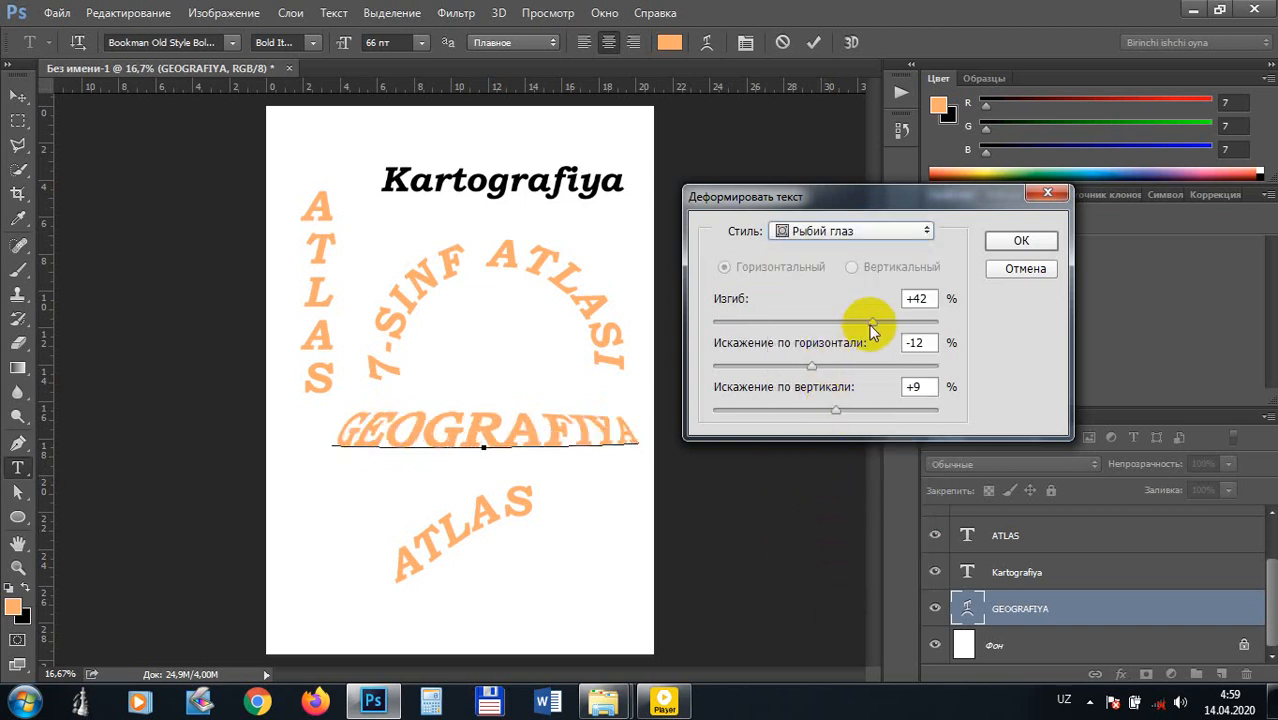
mouse_move(874, 324)
left_mouse_down()
mouse_move(944, 326)
mouse_move(877, 322)
left_mouse_up()
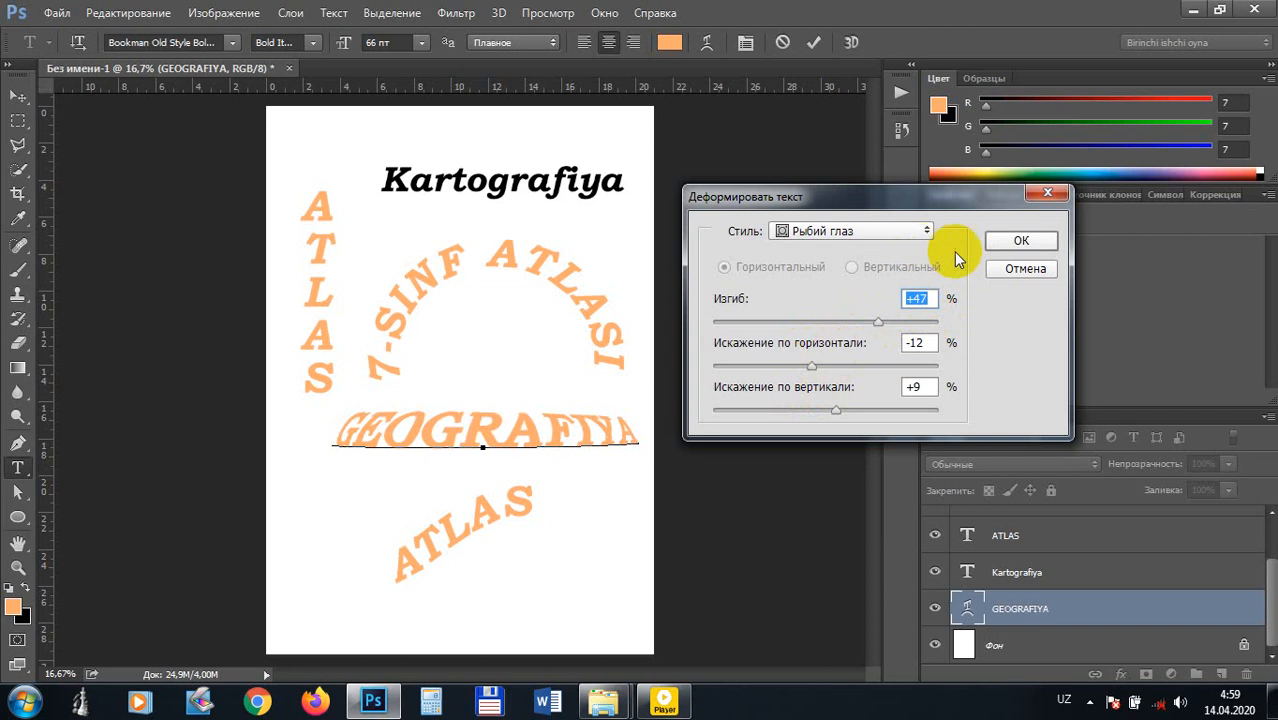
left_click(1012, 243)
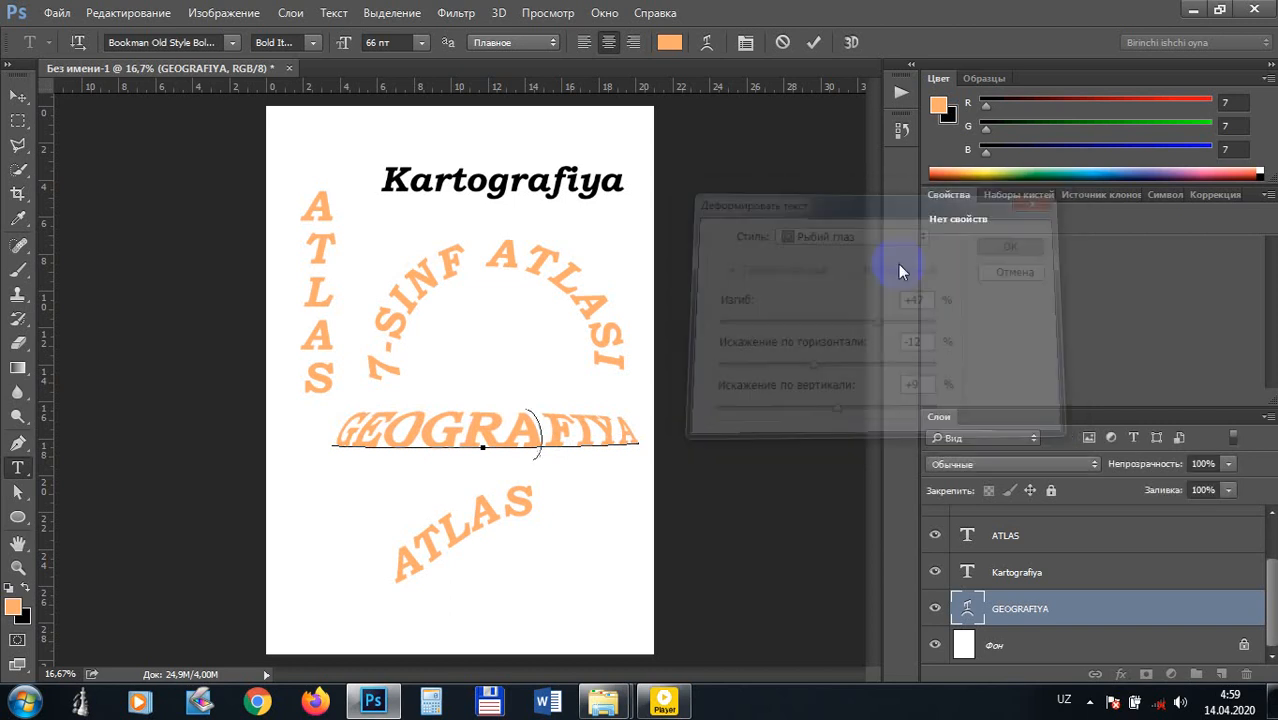
left_click(18, 96)
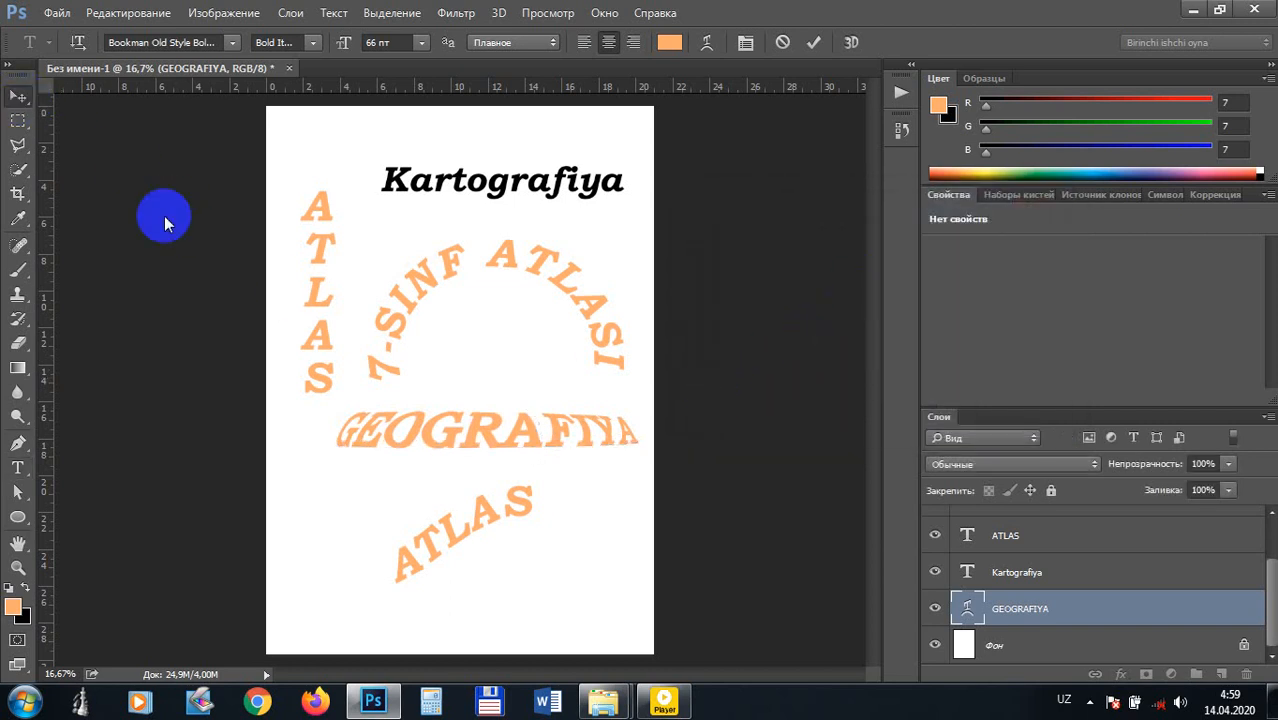
left_click(180, 218)
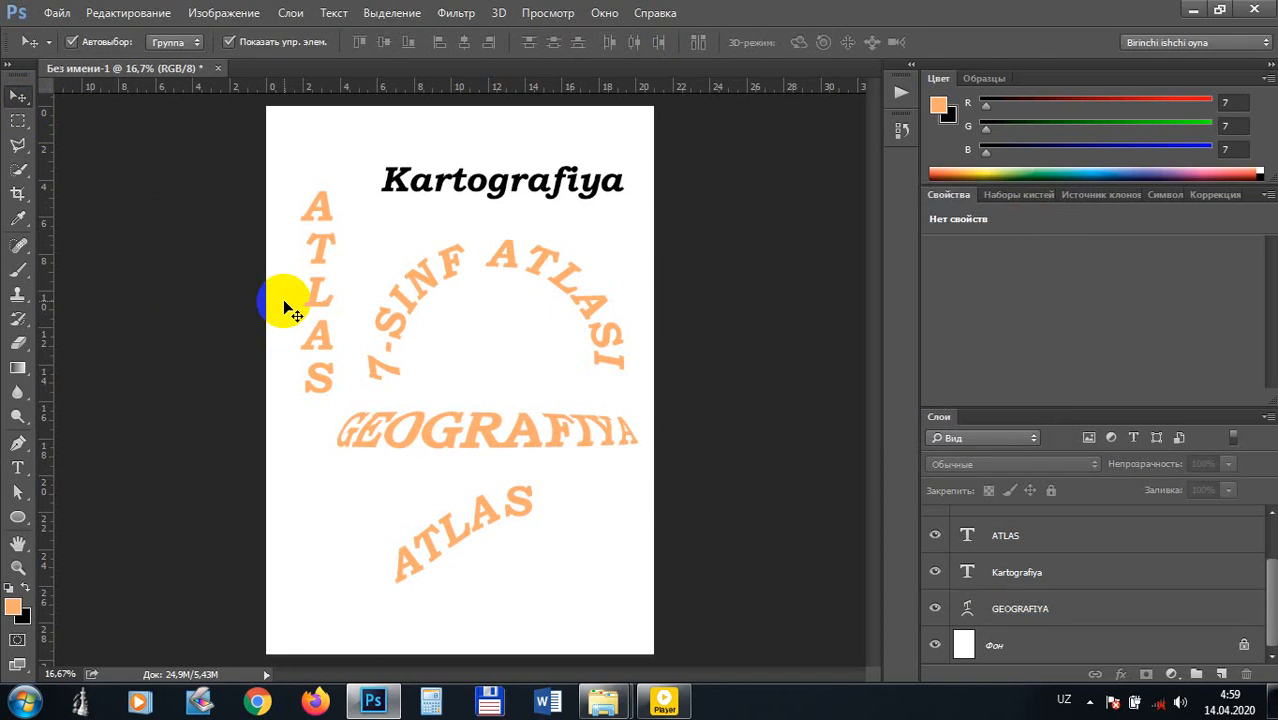
Step: Open the warped "GEOGRAFIYA" text for editing and commit it
left_click(17, 467)
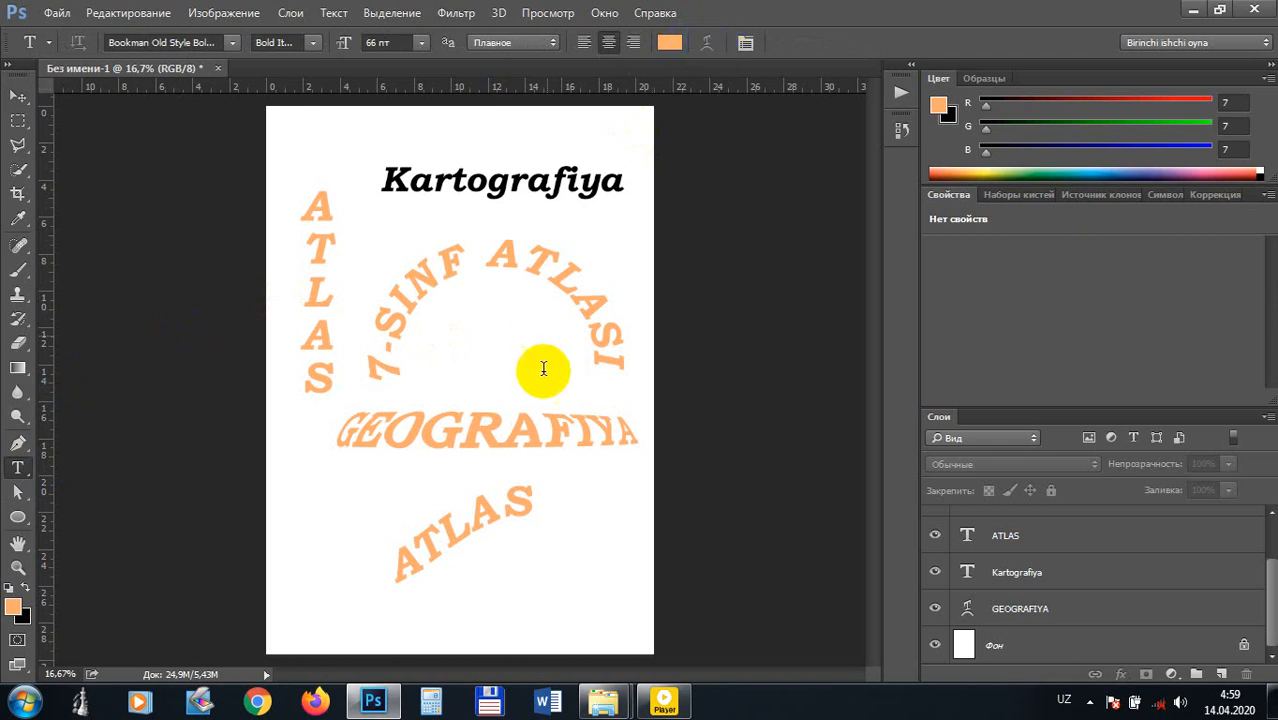
left_click(530, 434)
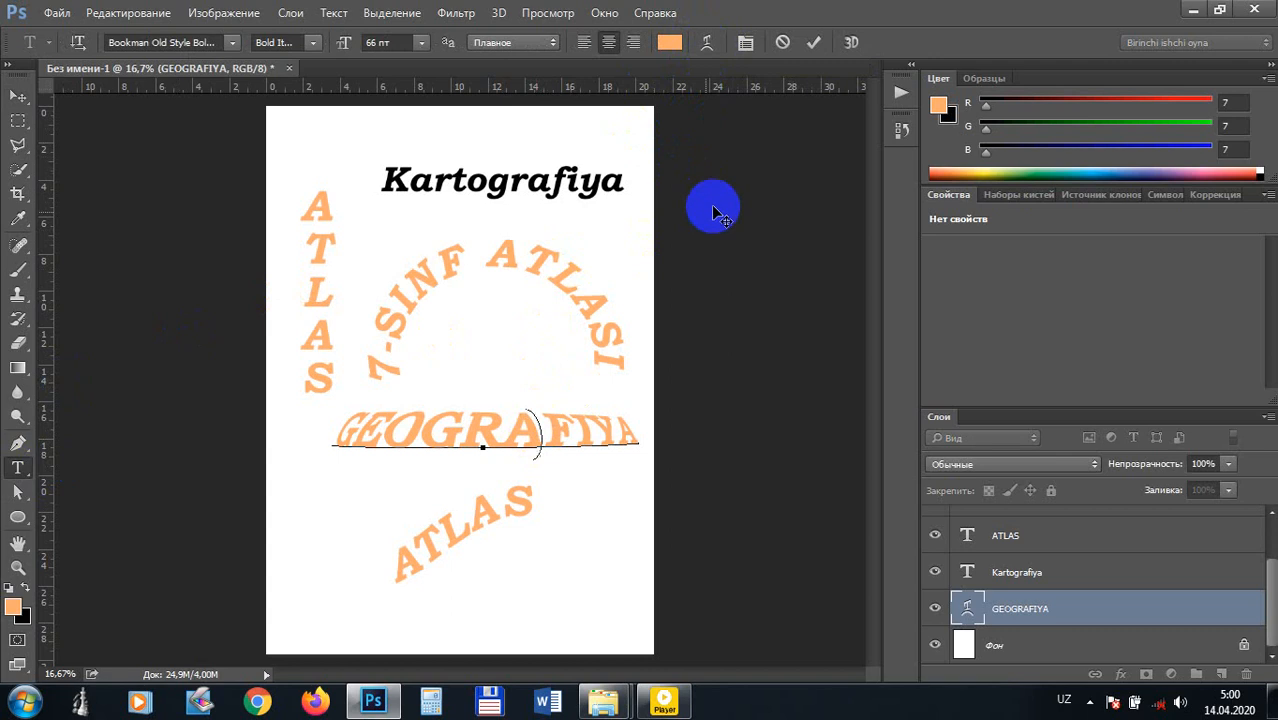
left_click(812, 42)
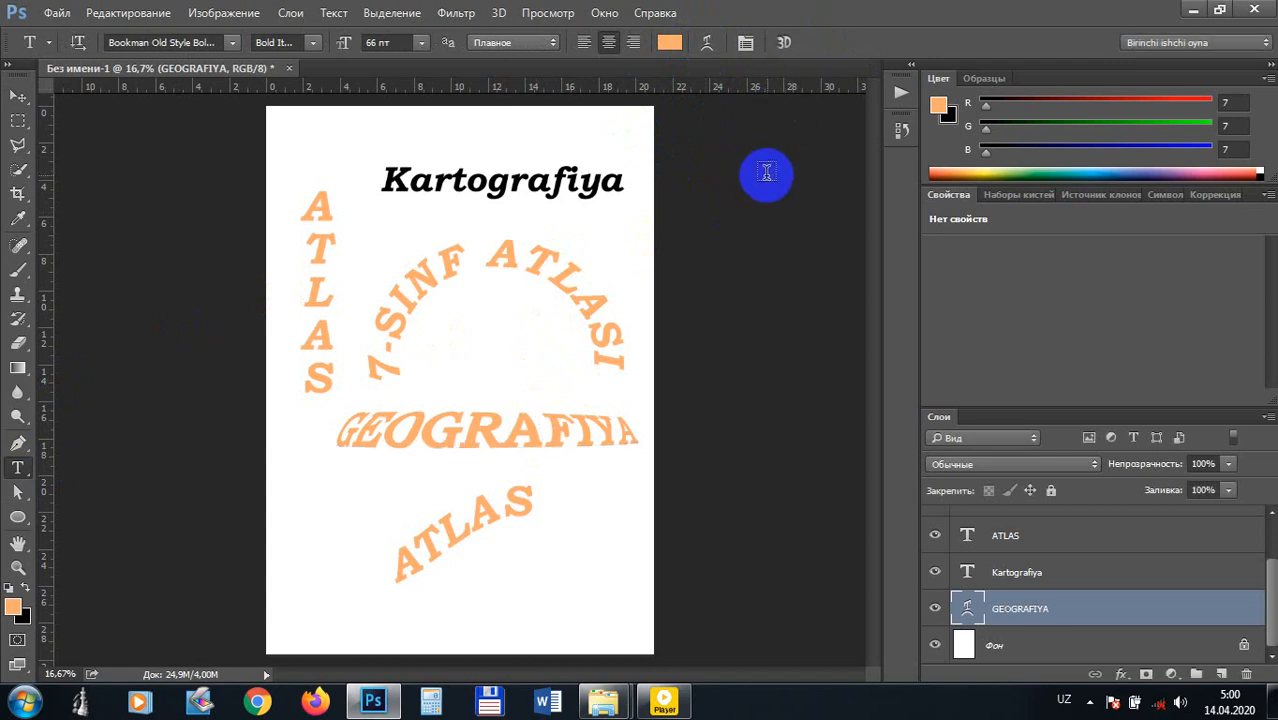